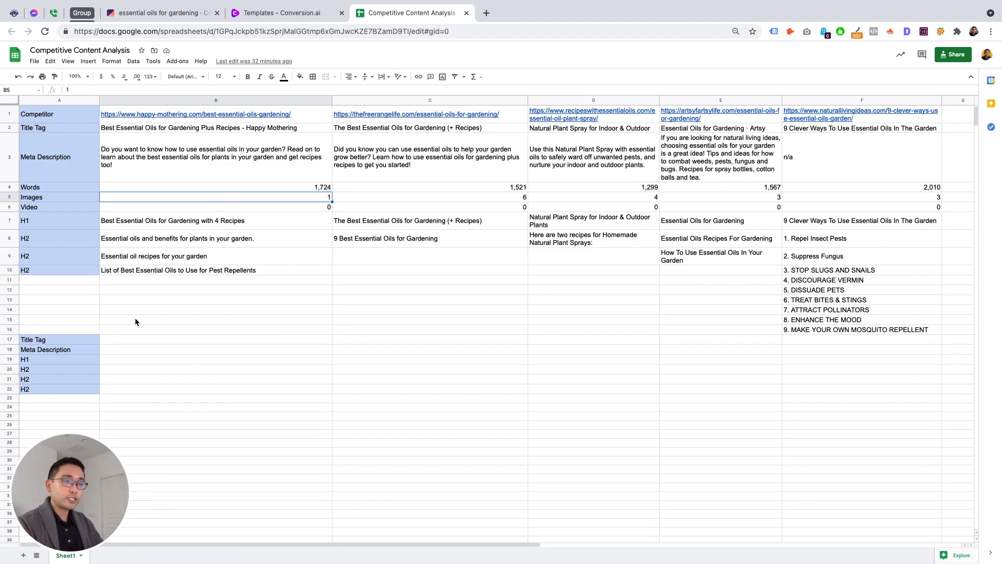
# Step: Enter "essential oils for garadening" as the planned Title Tag in cell B17, using the competitors' title tags in row 2 as reference
pyautogui.click(142, 138)
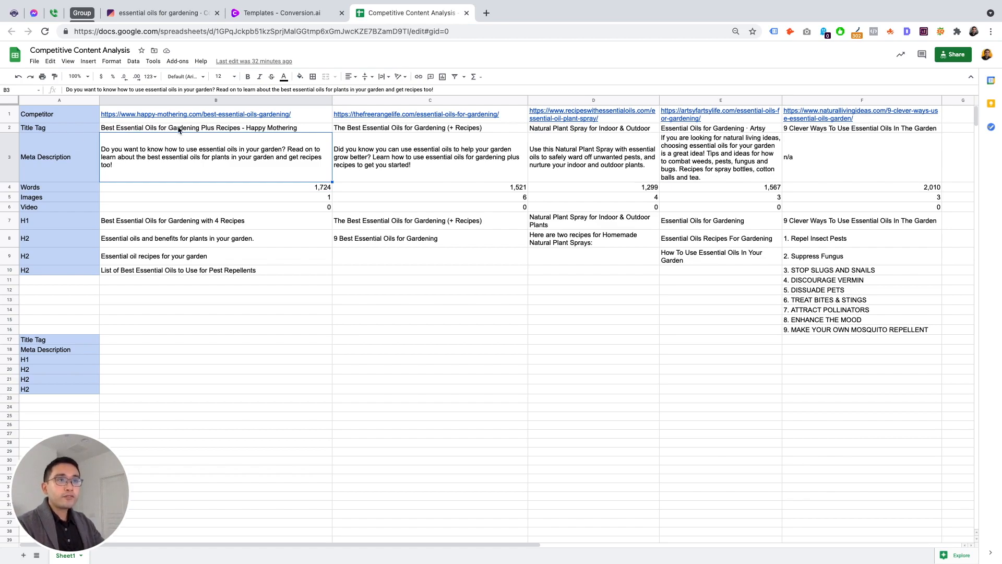
pyautogui.moveTo(189, 130); pyautogui.dragTo(831, 128)
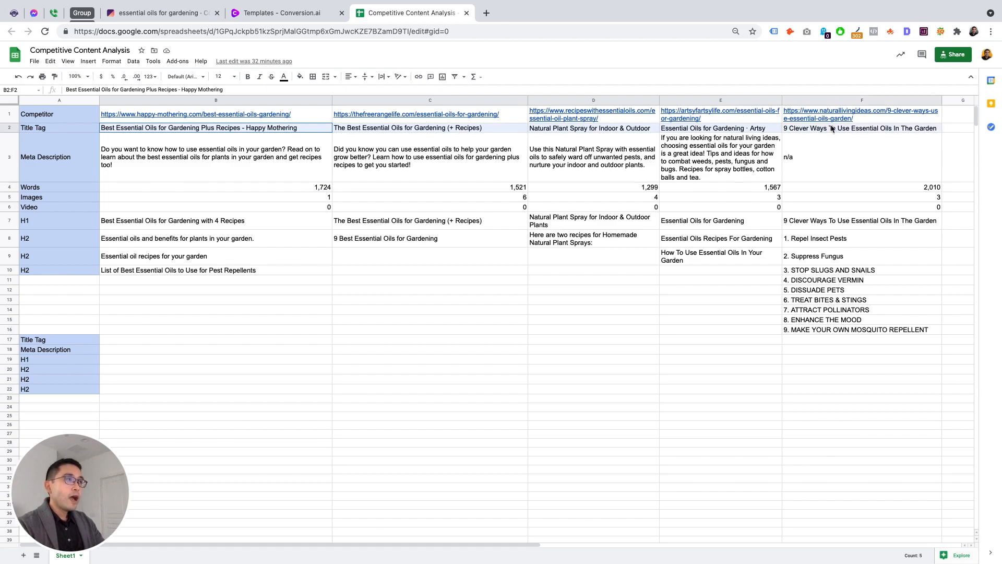
pyautogui.click(158, 132)
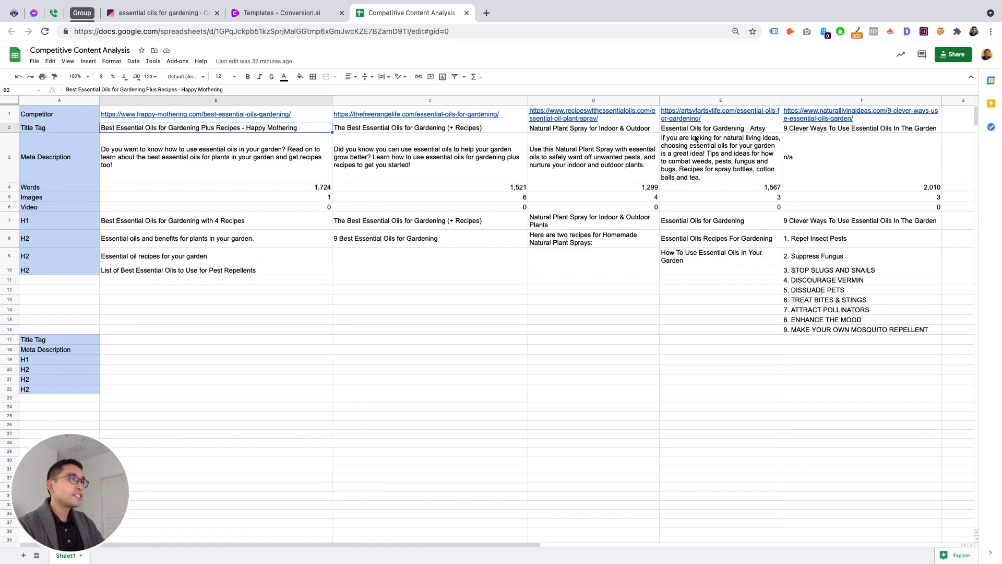
pyautogui.doubleClick(118, 339)
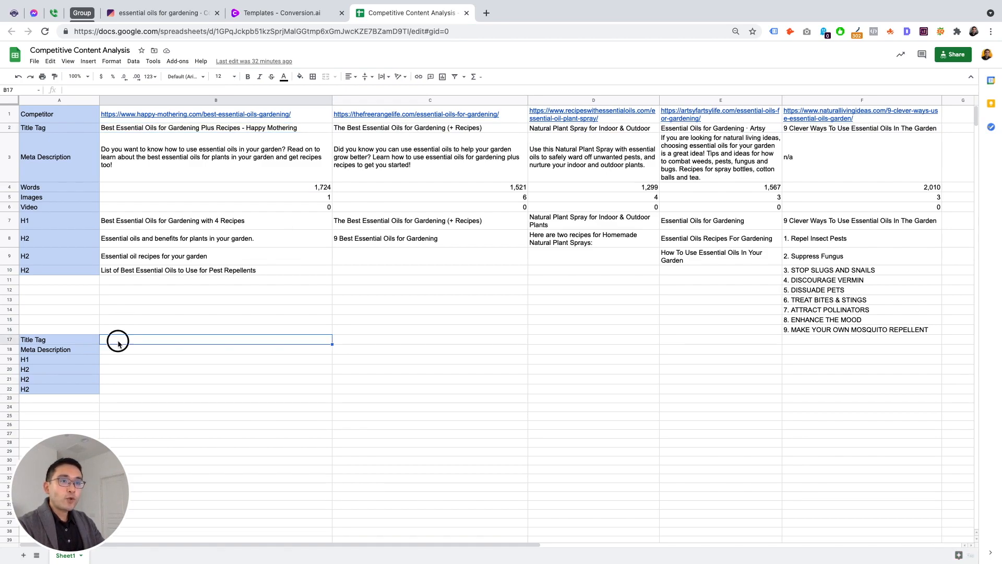
pyautogui.write('ess')
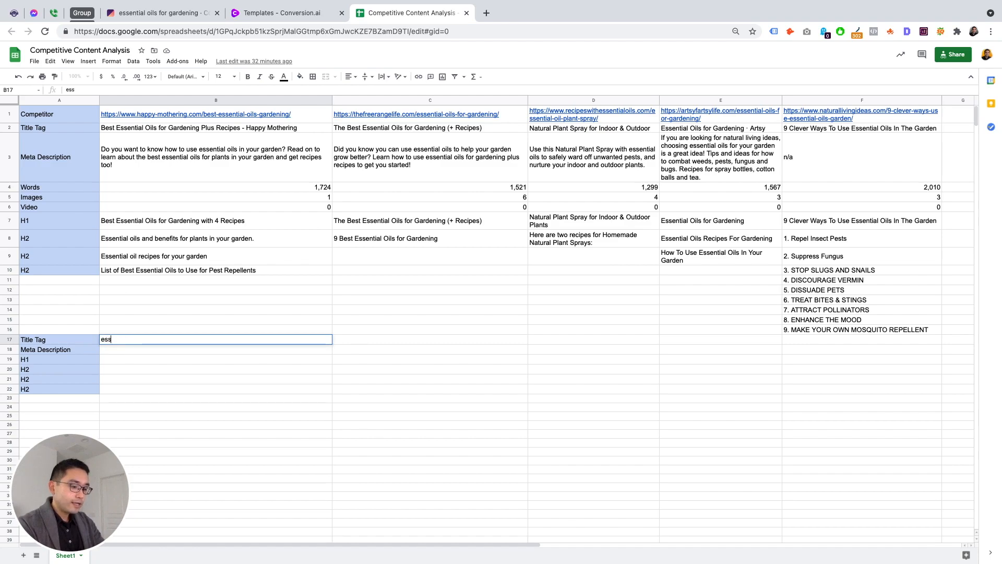
pyautogui.write('ential oils for g')
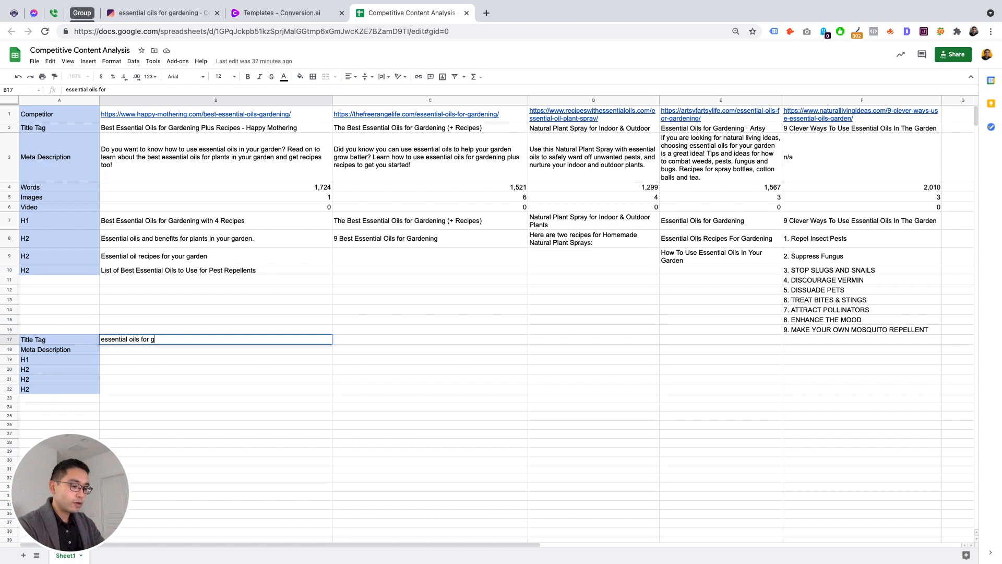
pyautogui.write('aradenig')
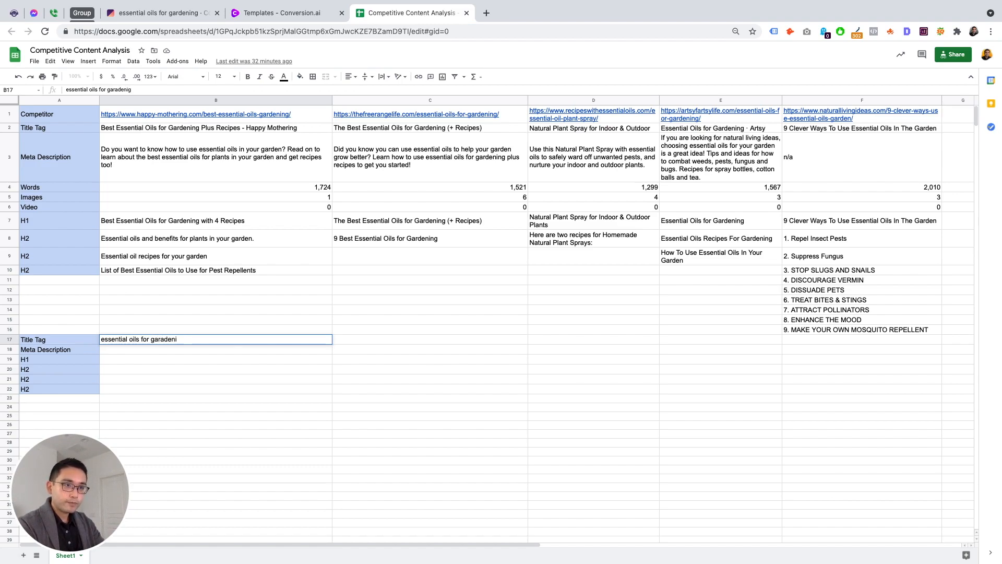
pyautogui.write('ng')
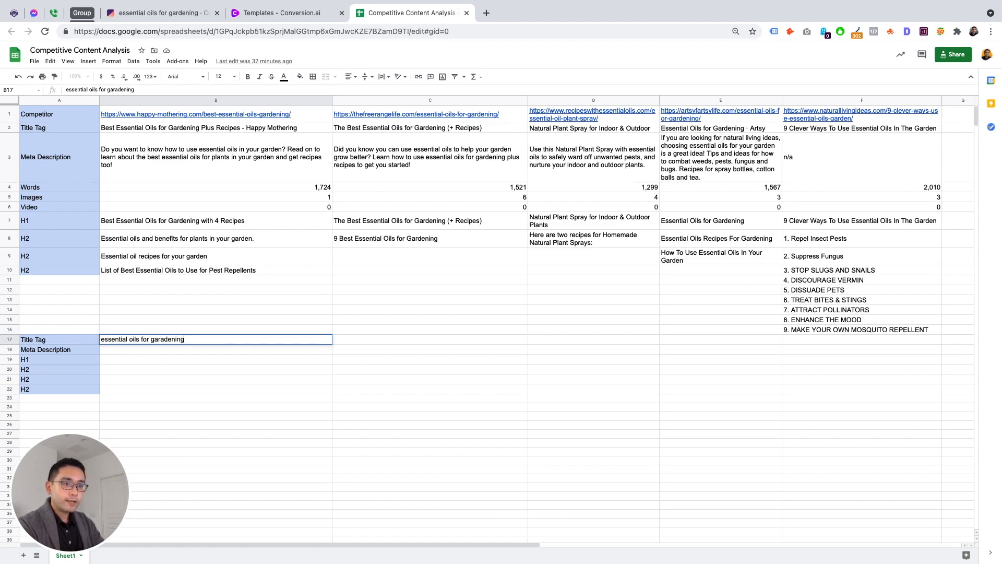
pyautogui.press('Return')
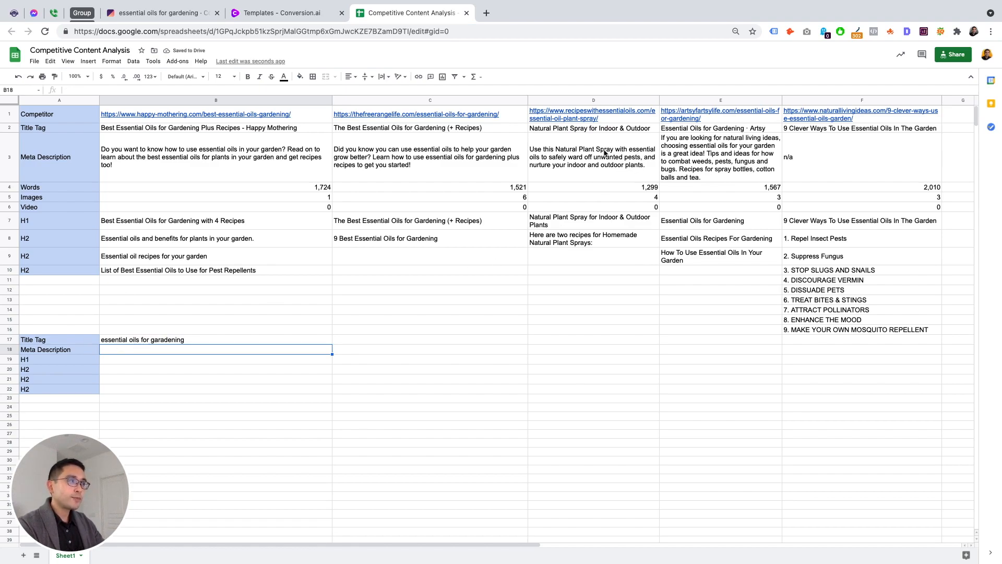
# Step: Review the competitors' meta descriptions in row 3 and their H1 headings in row 7
pyautogui.click(242, 167)
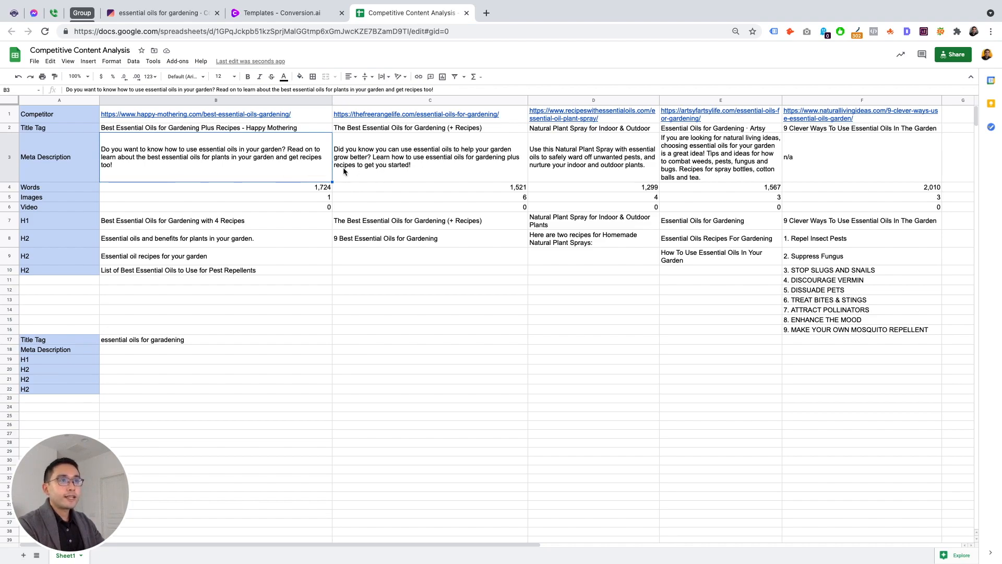
pyautogui.click(424, 159)
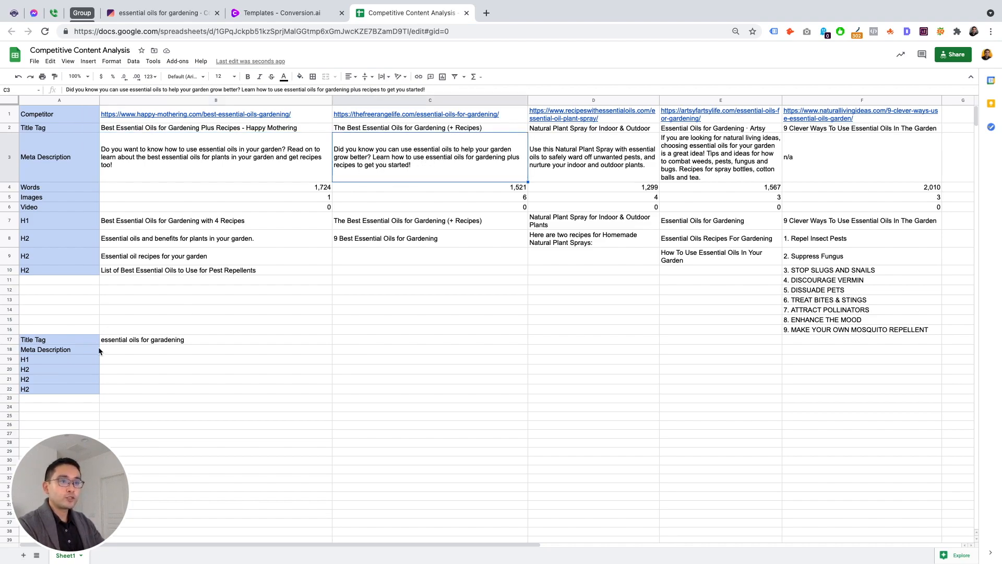
pyautogui.click(55, 359)
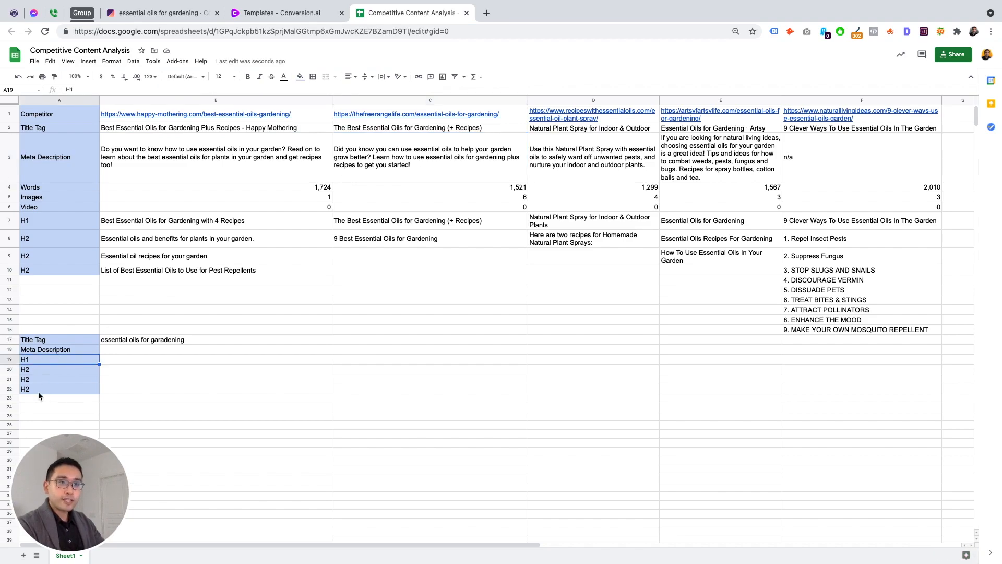
pyautogui.click(235, 220)
pyautogui.click(398, 221)
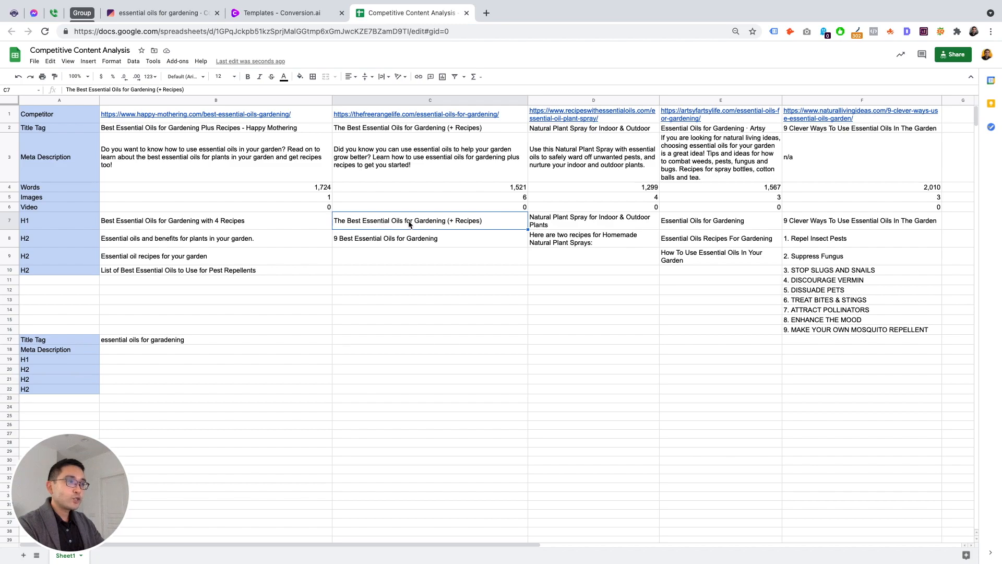
pyautogui.click(710, 223)
pyautogui.click(824, 225)
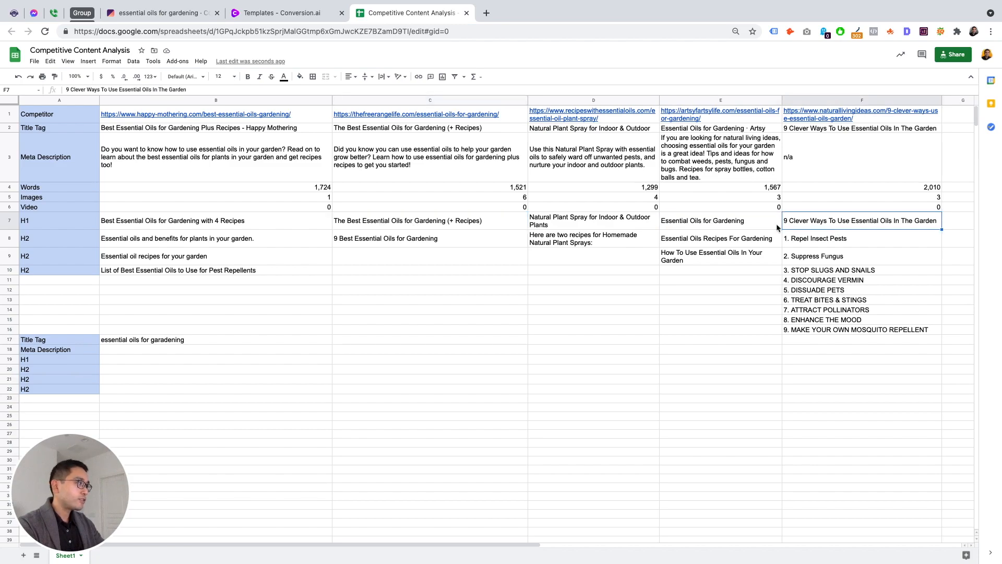
pyautogui.click(183, 349)
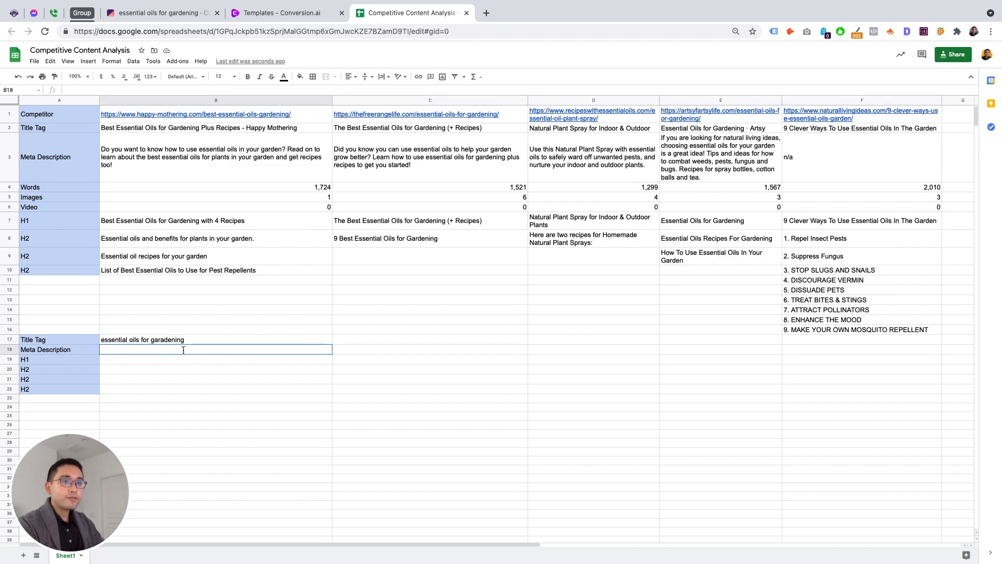
# Step: Copy the planned title tag text from B17 into the planned H1 cell B19
pyautogui.click(168, 362)
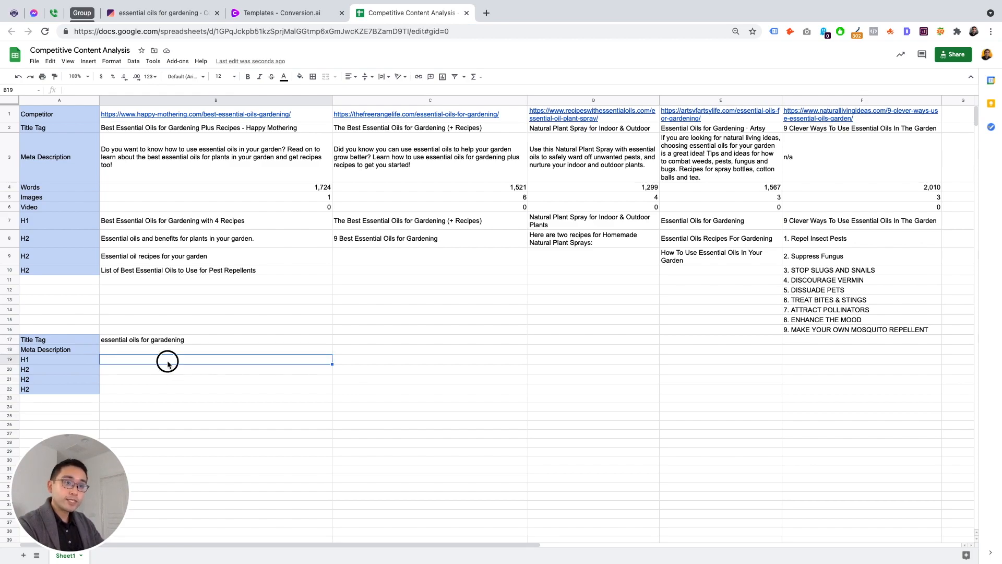
pyautogui.click(180, 342)
pyautogui.hotkey('ctrl', 'c')
pyautogui.click(176, 359)
pyautogui.hotkey('ctrl', 'v')
# Step: Examine the competitors' H2 headings in rows 8 and 9 for common topics
pyautogui.click(169, 370)
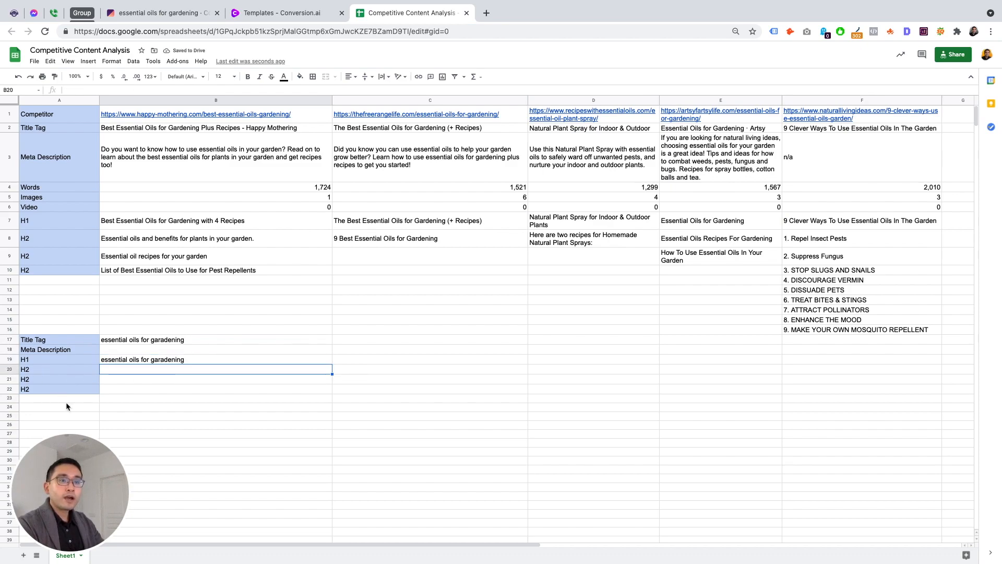
pyautogui.click(348, 244)
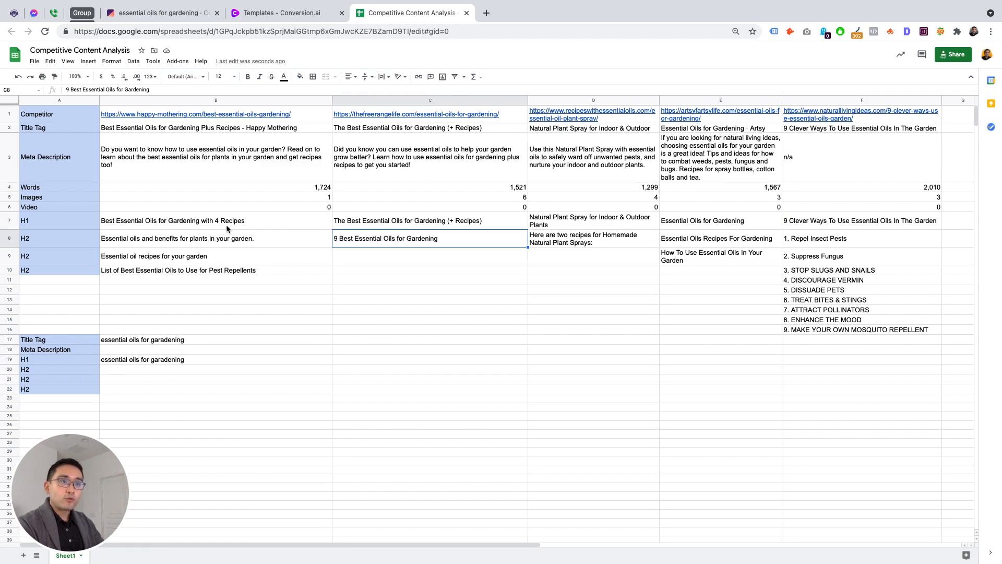
pyautogui.click(227, 228)
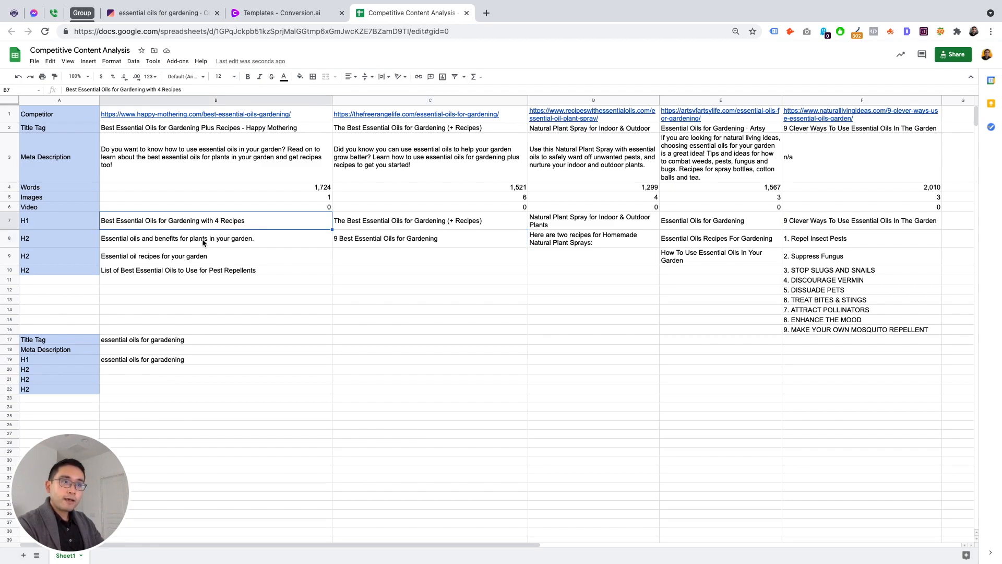
pyautogui.click(345, 242)
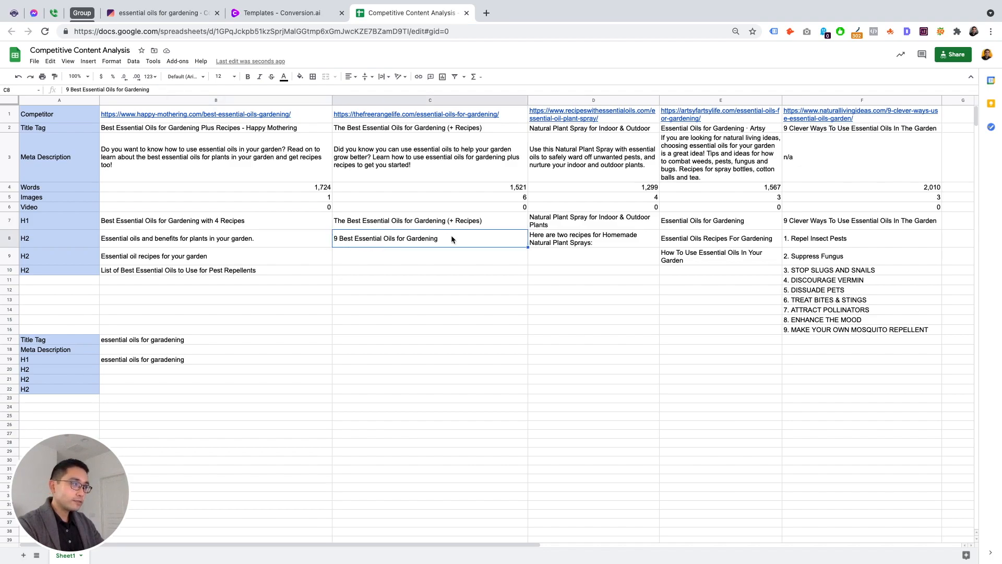
pyautogui.click(574, 238)
pyautogui.click(703, 243)
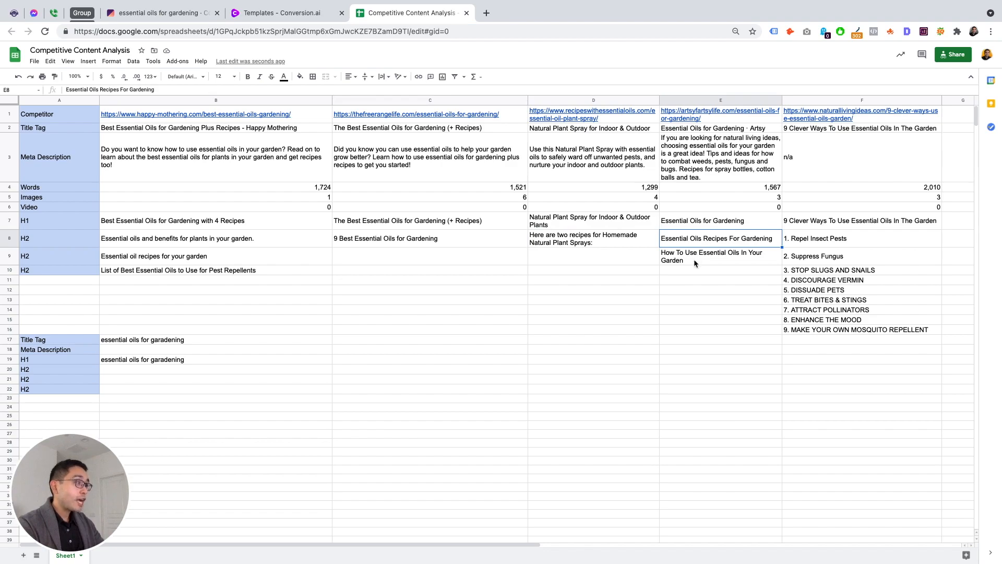
pyautogui.click(692, 258)
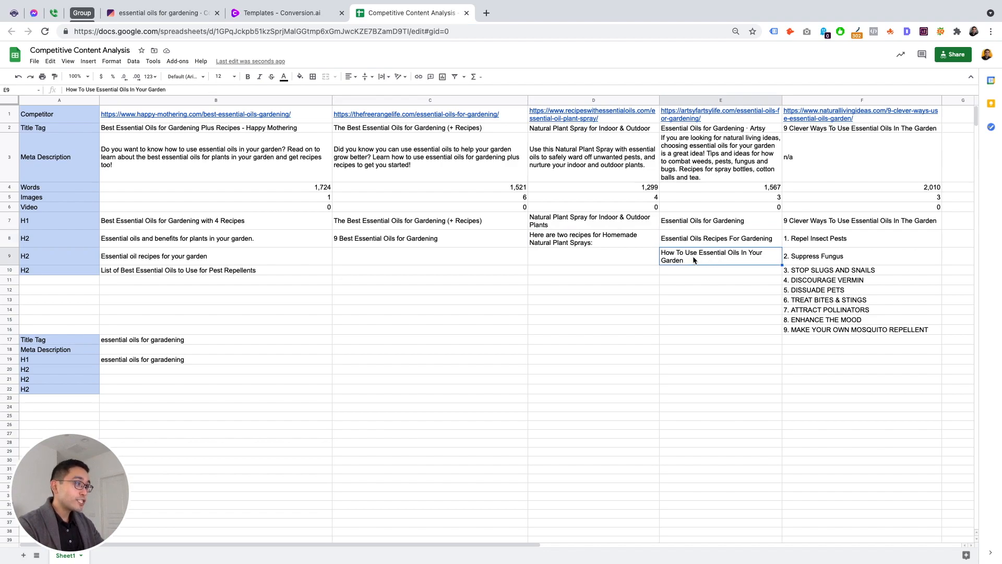
pyautogui.click(828, 242)
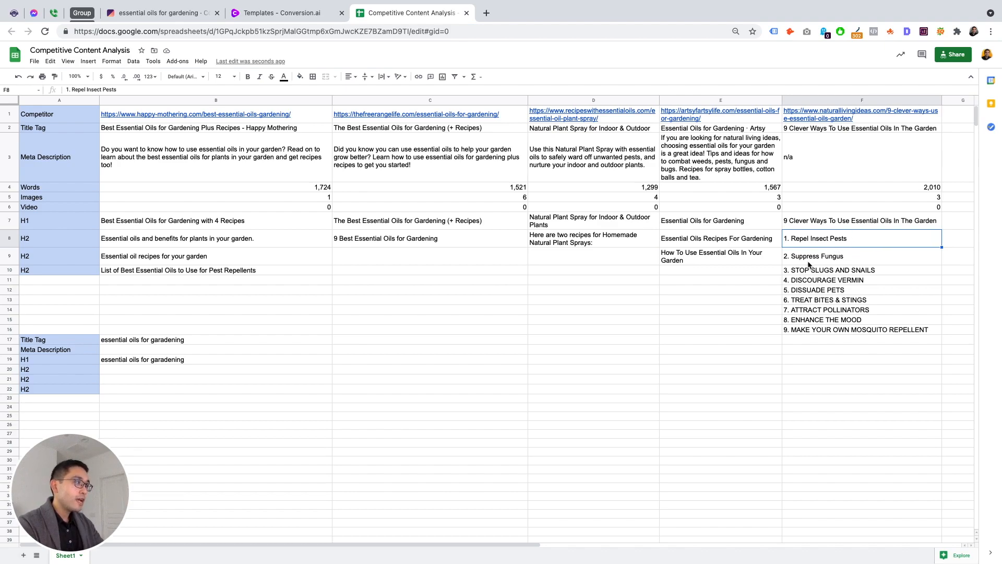
# Step: Enter "recipes", "list out essentials" and "repel insects" as the three planned H2 headings in B20 to B22
pyautogui.click(168, 369)
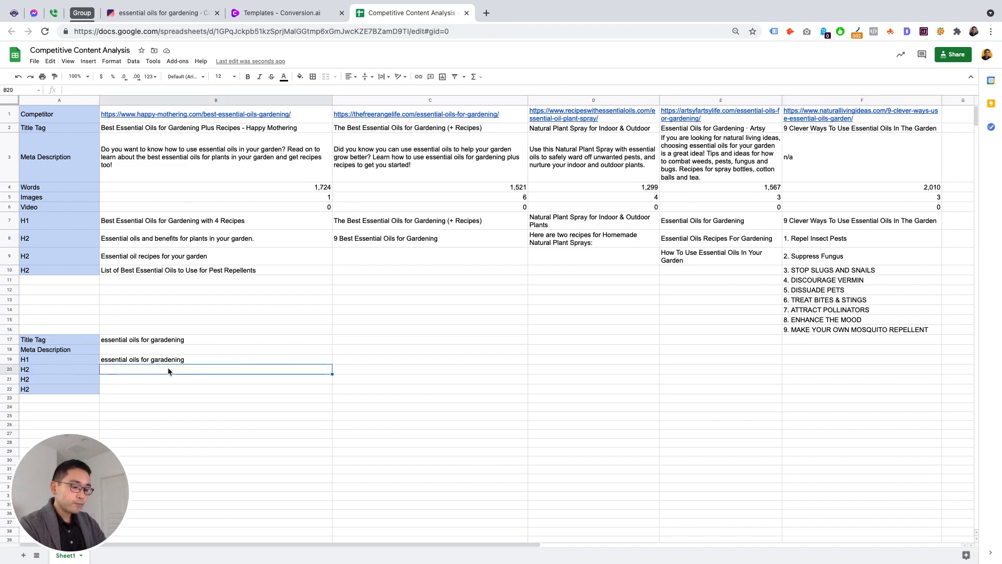
pyautogui.write('rec')
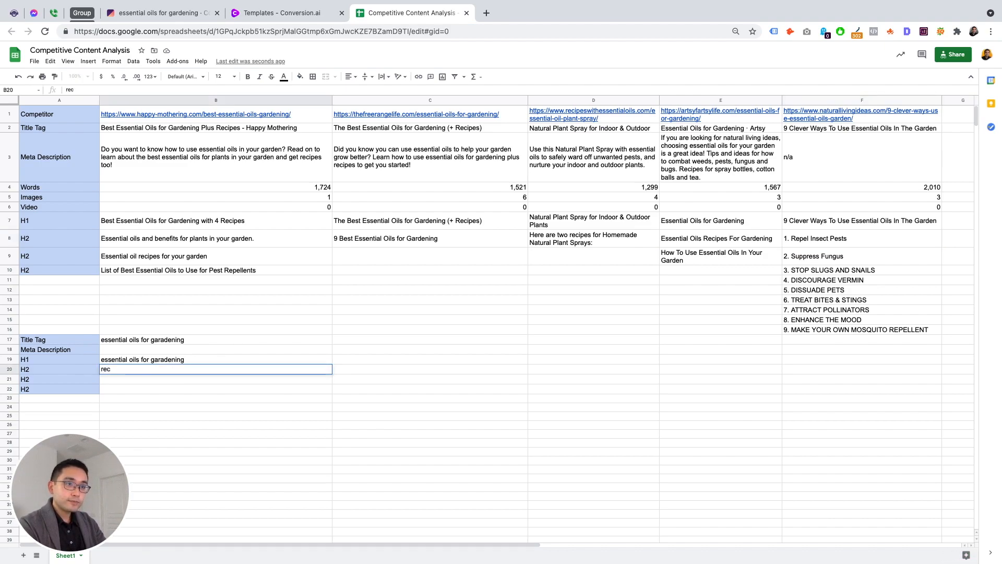
pyautogui.write('ipes')
pyautogui.press('Return')
pyautogui.write('list out ')
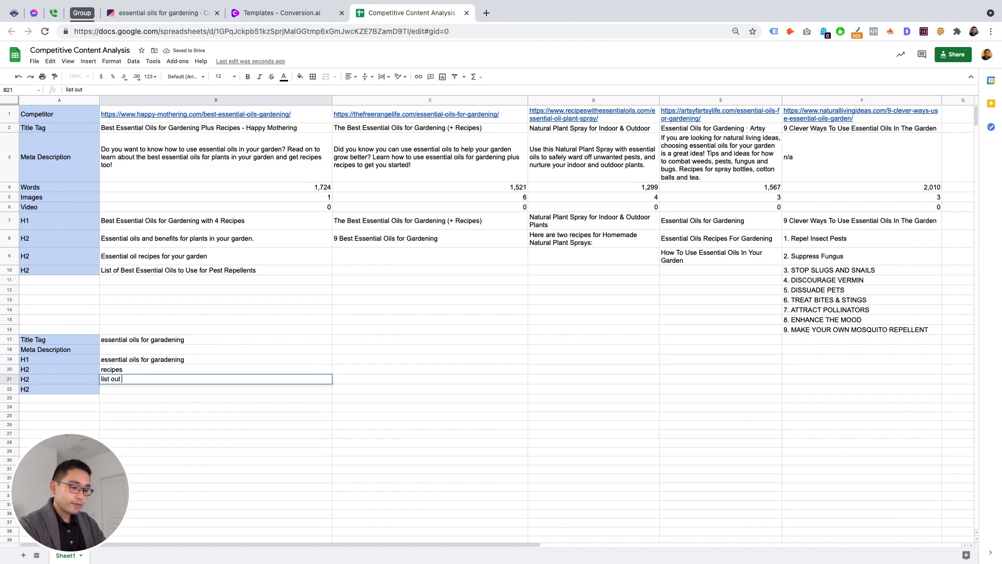
pyautogui.write('essentials')
pyautogui.press('Return')
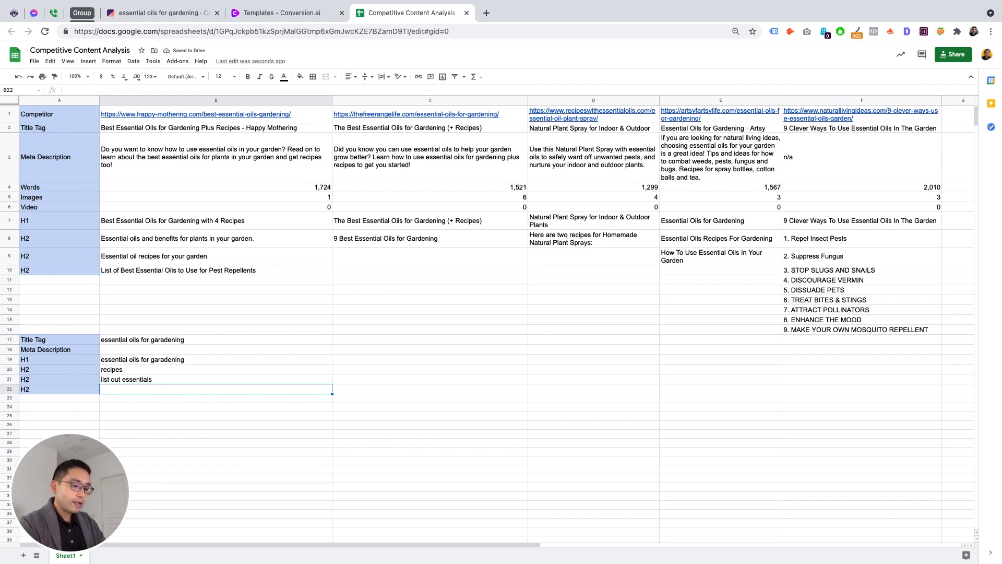
pyautogui.write('rep')
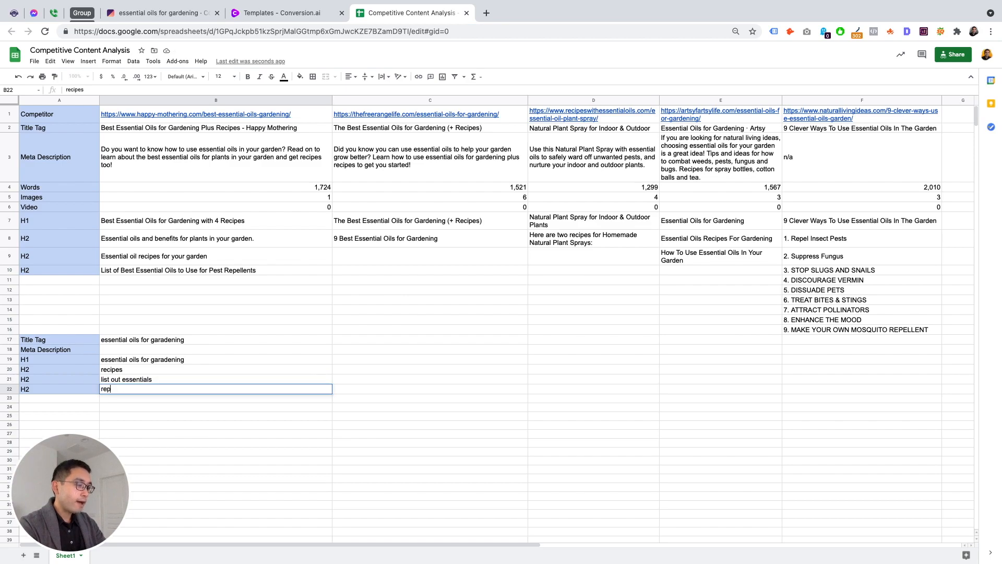
pyautogui.write('el inst')
pyautogui.write('ects')
pyautogui.press('Return')
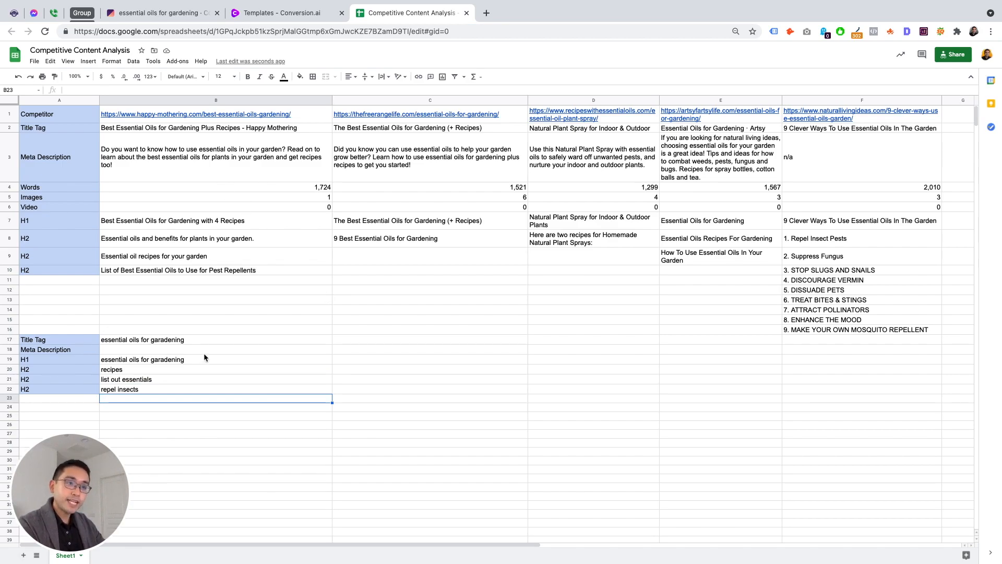
pyautogui.click(186, 371)
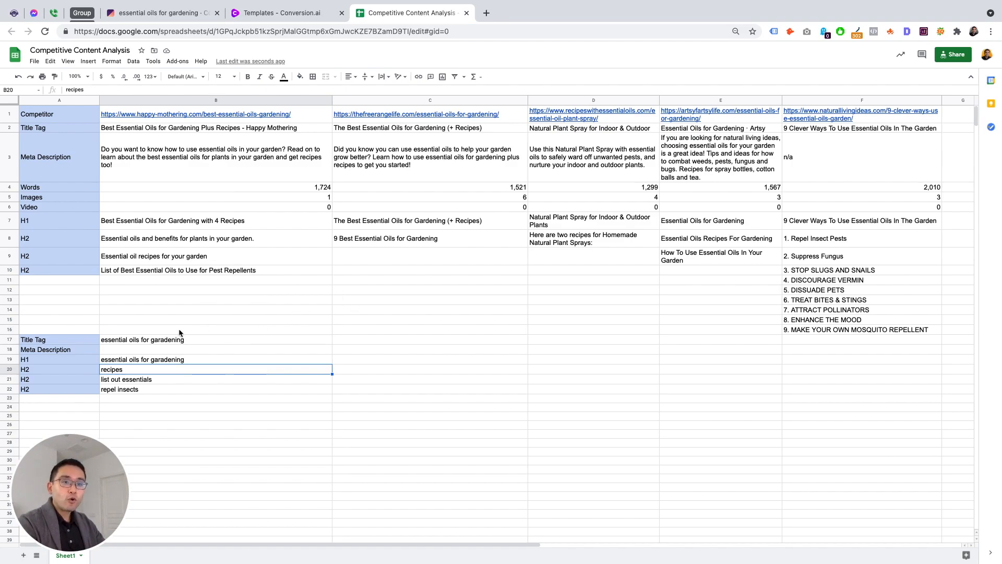
# Step: Switch to Conversion.ai, filter the templates by Blog and open "SEO - Blog Posts - Title and Meta Descriptions"
pyautogui.click(263, 15)
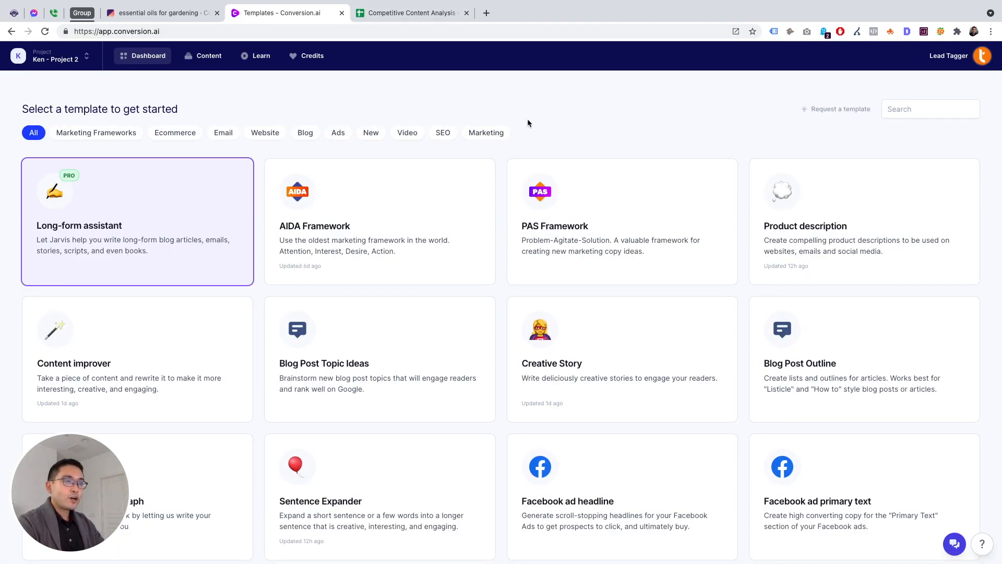
pyautogui.click(312, 139)
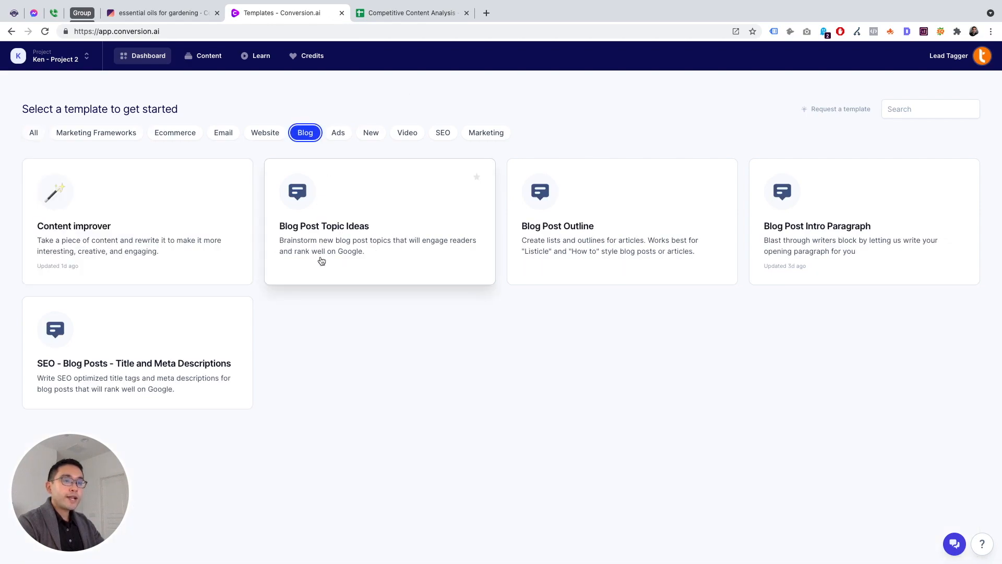
pyautogui.click(170, 366)
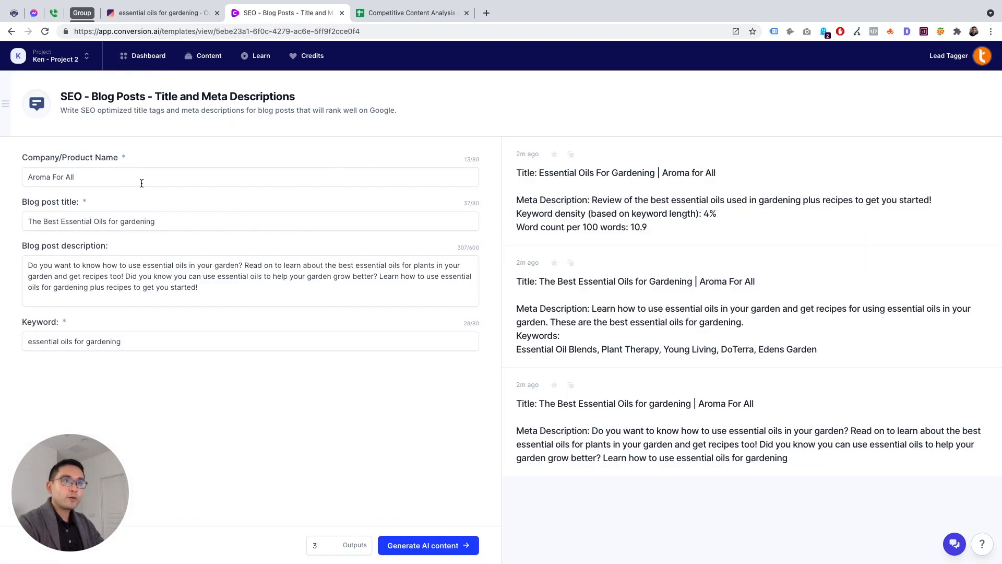
# Step: Clear the existing blog post description in the title and meta description template
pyautogui.click(23, 182)
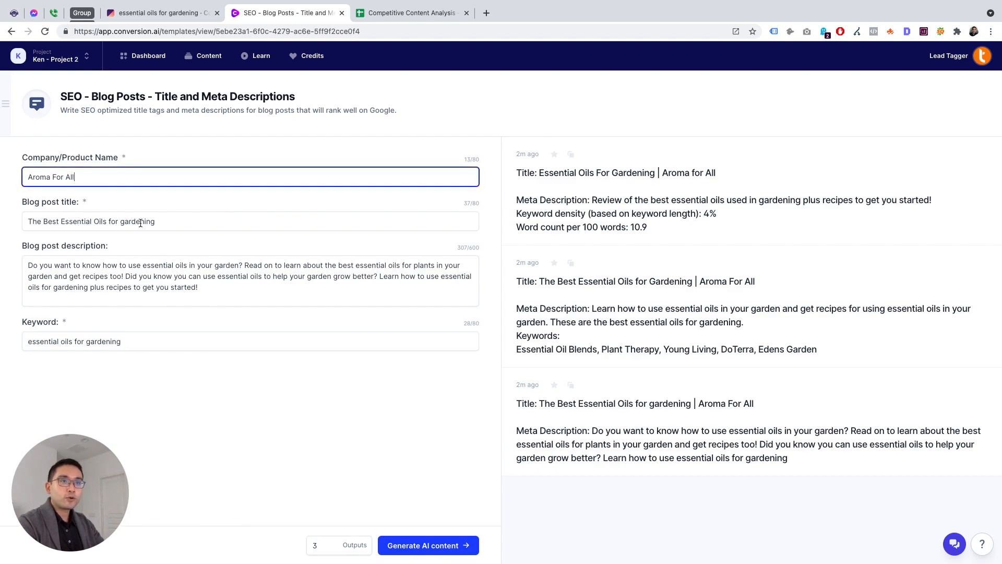
pyautogui.moveTo(221, 289); pyautogui.dragTo(14, 262)
pyautogui.press('BackSpace')
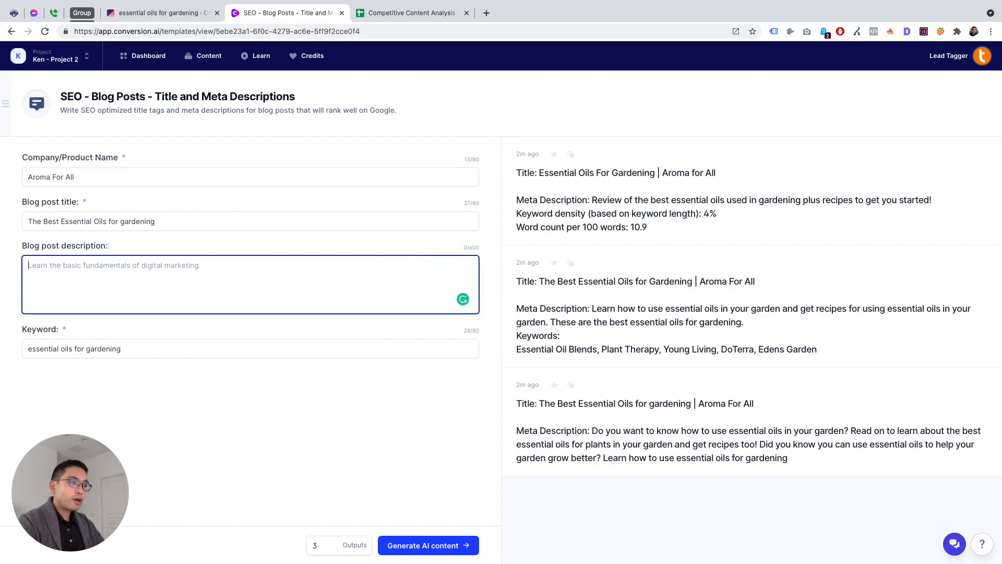
# Step: Copy the first competitor's meta description from B3 of the Competitive Content Analysis sheet into the blog post description in Conversion.ai
pyautogui.click(462, 20)
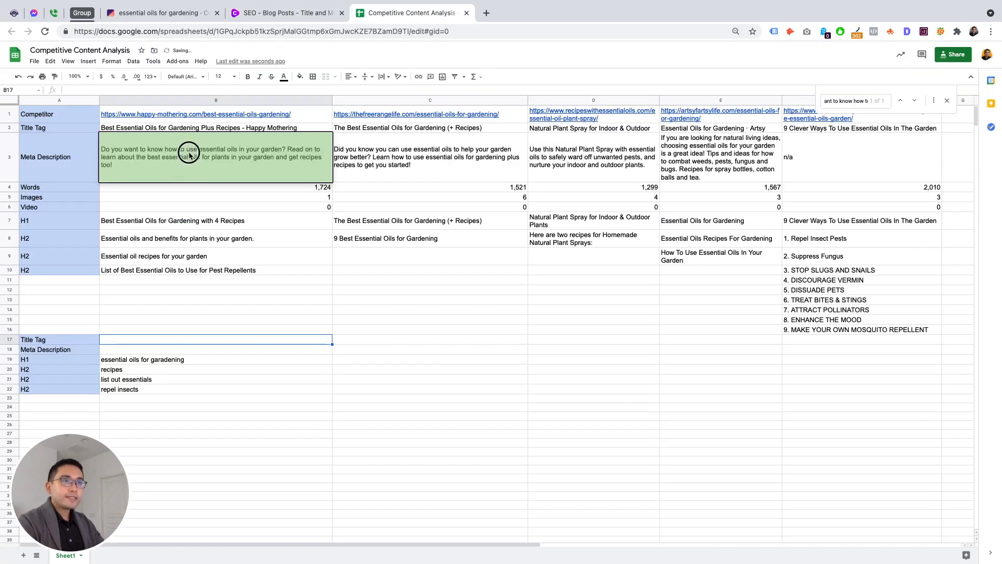
pyautogui.click(249, 216)
pyautogui.click(376, 160)
pyautogui.click(311, 159)
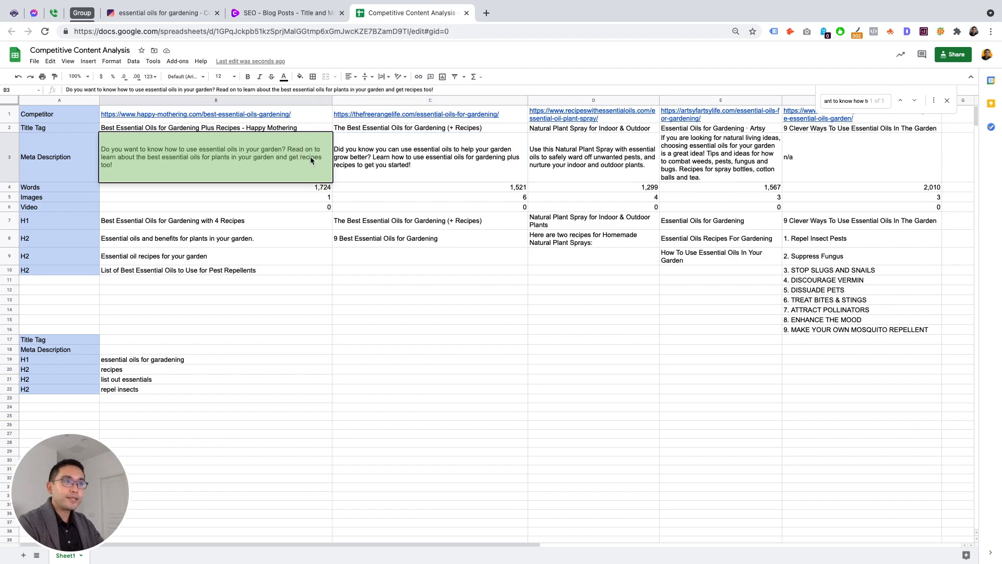
pyautogui.click(365, 172)
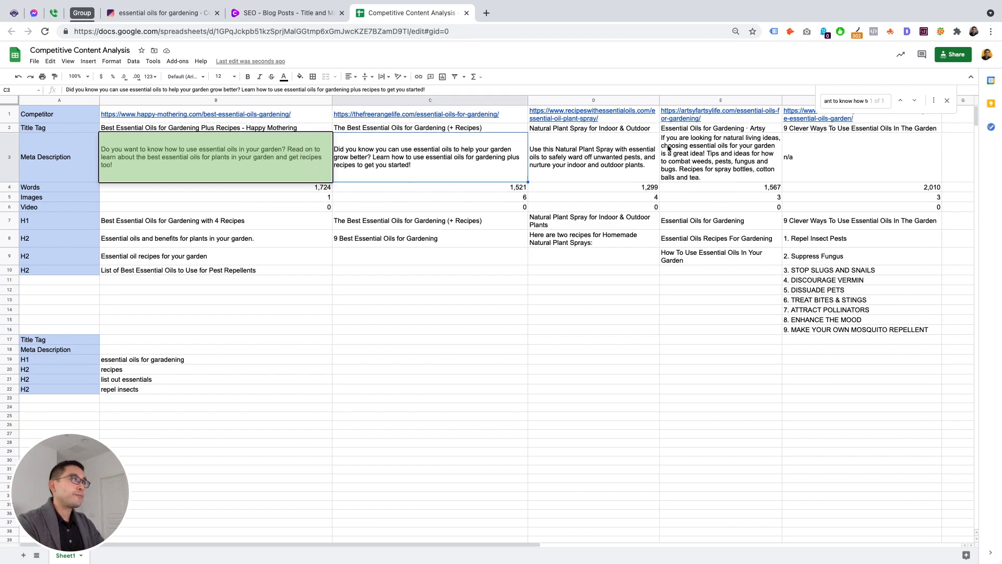
pyautogui.click(947, 100)
pyautogui.click(205, 177)
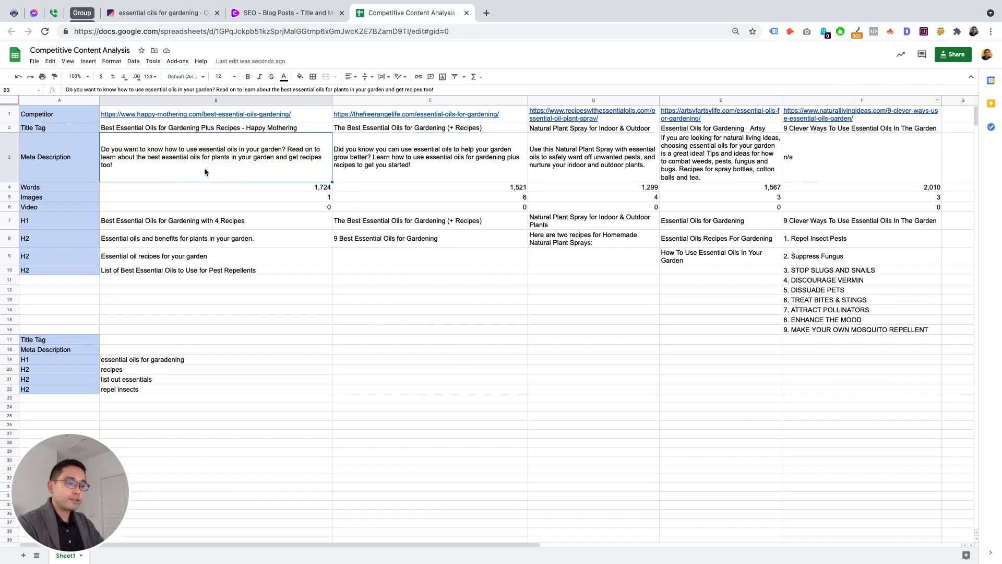
pyautogui.hotkey('ctrl', 'c')
pyautogui.click(289, 18)
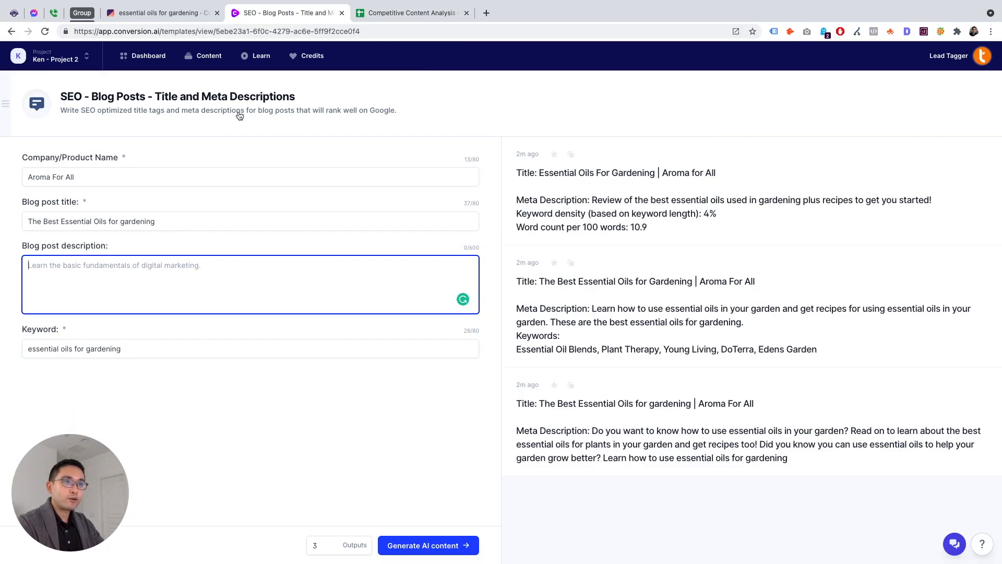
pyautogui.hotkey('ctrl', 'v')
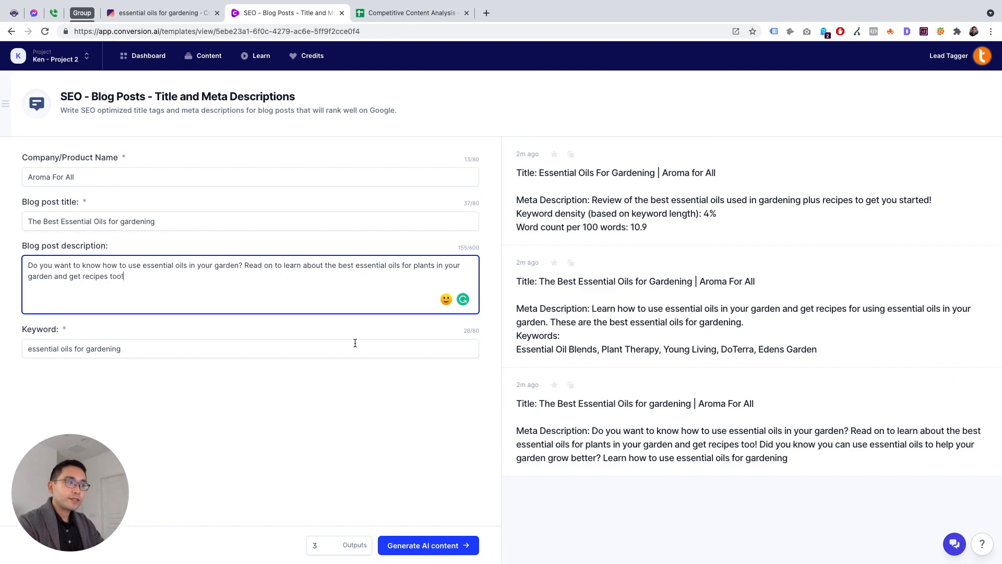
# Step: Set the number of outputs to 10 and generate titles and meta descriptions for the keyword "essential oils for gardening"
pyautogui.click(157, 349)
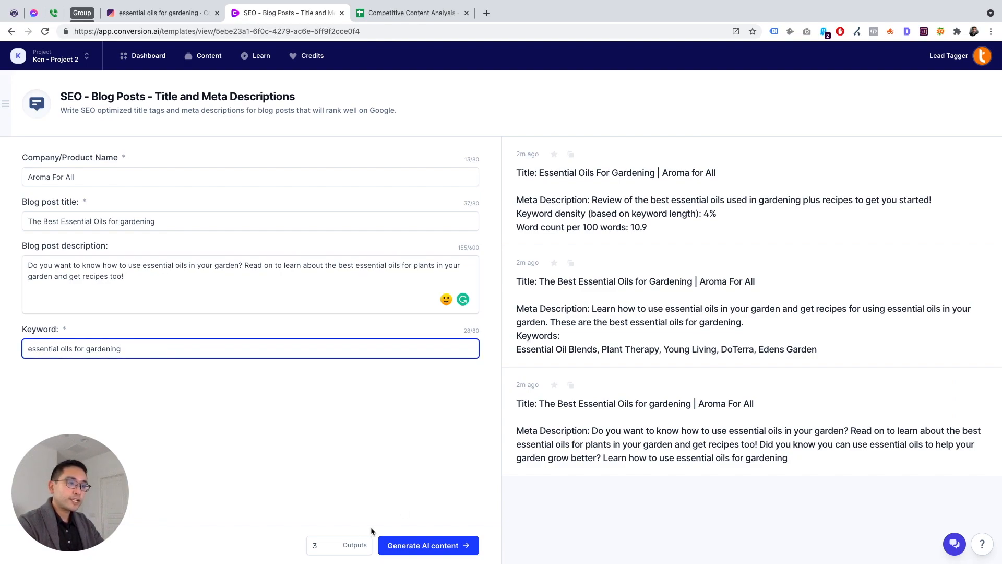
pyautogui.click(331, 543)
pyautogui.click(331, 543)
pyautogui.click(331, 543)
pyautogui.click(331, 543)
pyautogui.click(330, 543)
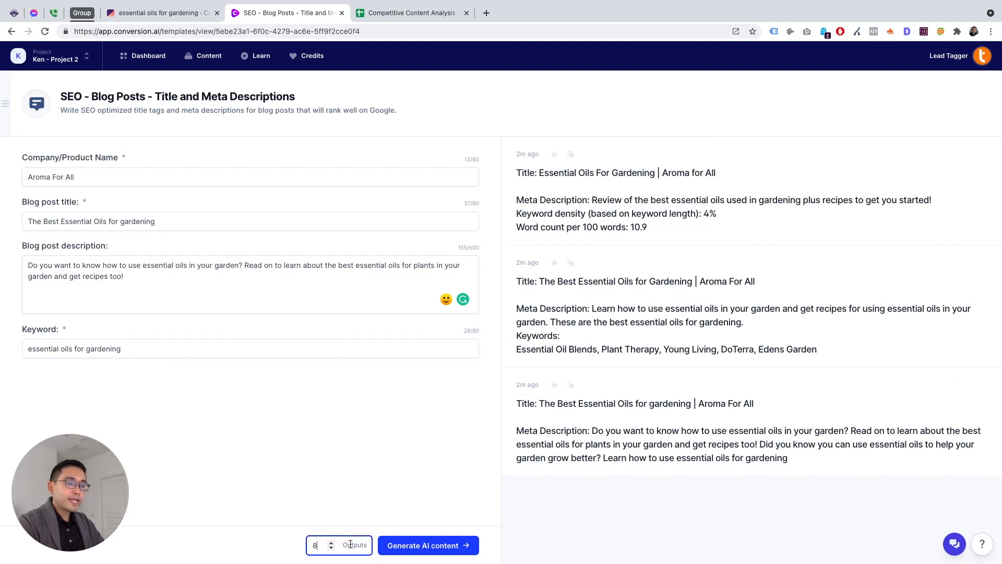
pyautogui.click(331, 542)
pyautogui.click(331, 542)
pyautogui.click(412, 545)
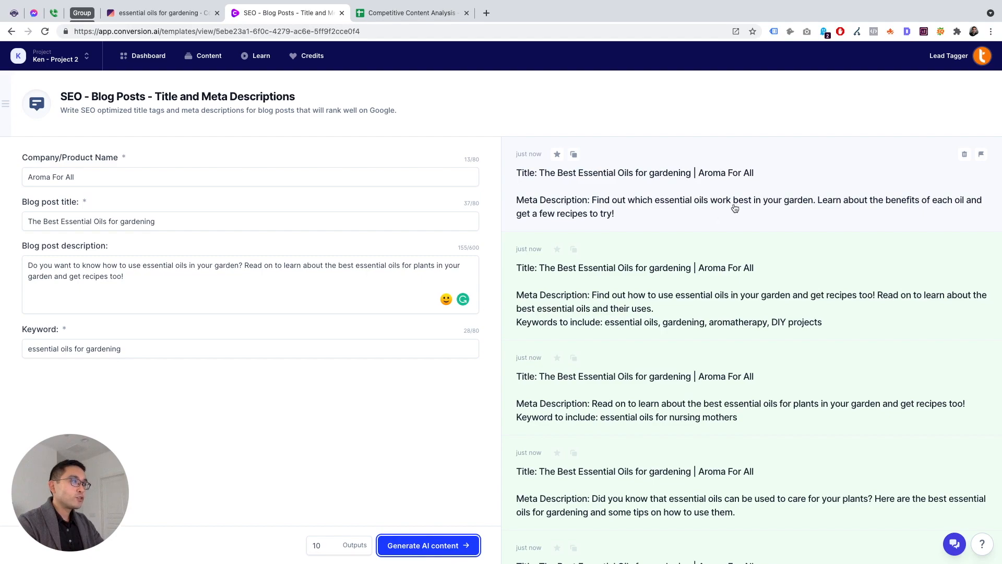
# Step: Search the generated results for the description phrases "know how to use essential oils" and "best essential oils for plants in y" to check for copied wording
pyautogui.moveTo(78, 265); pyautogui.dragTo(193, 268)
pyautogui.hotkey('ctrl', 'f')
pyautogui.press('Return')
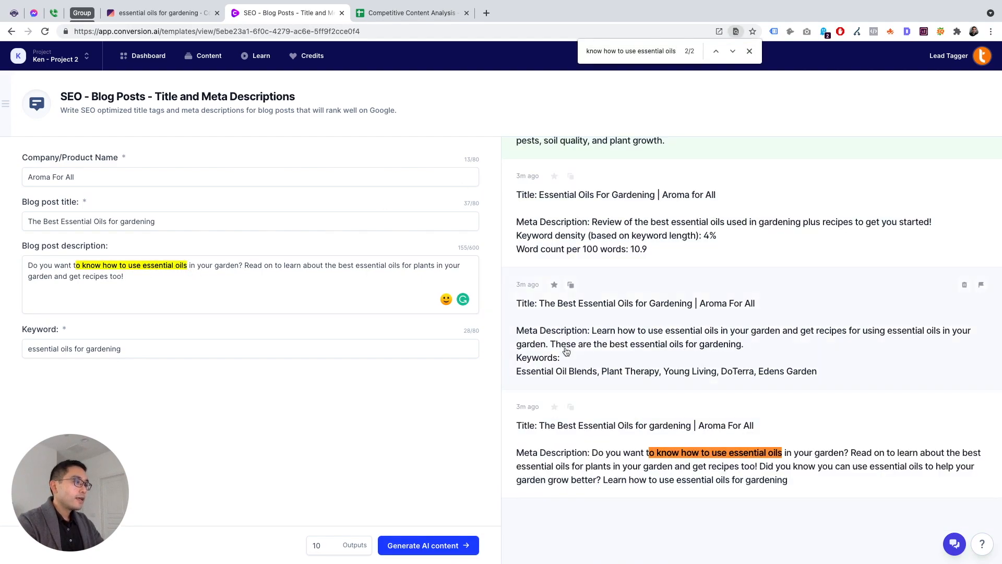
pyautogui.scroll(20, 570, 346)
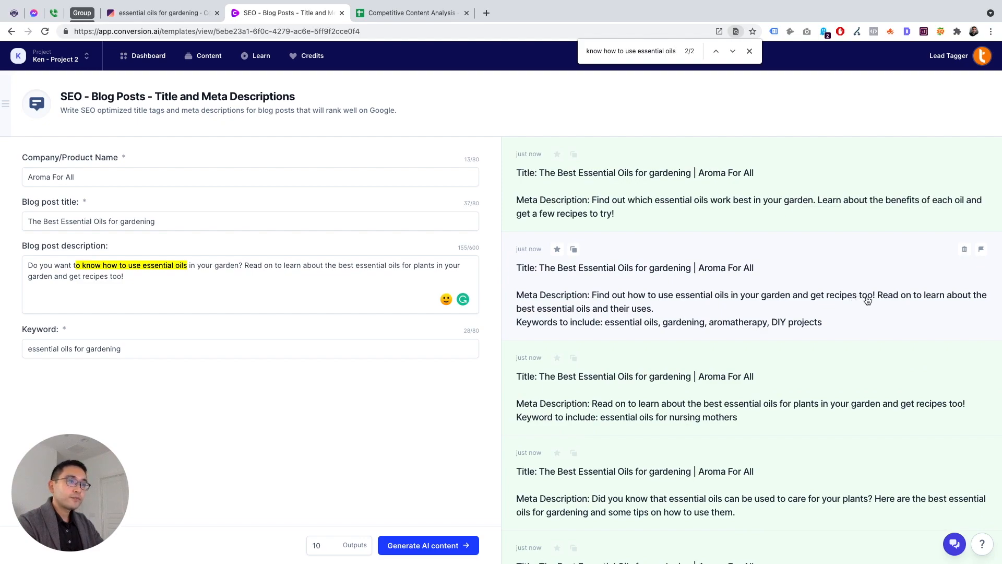
pyautogui.click(316, 274)
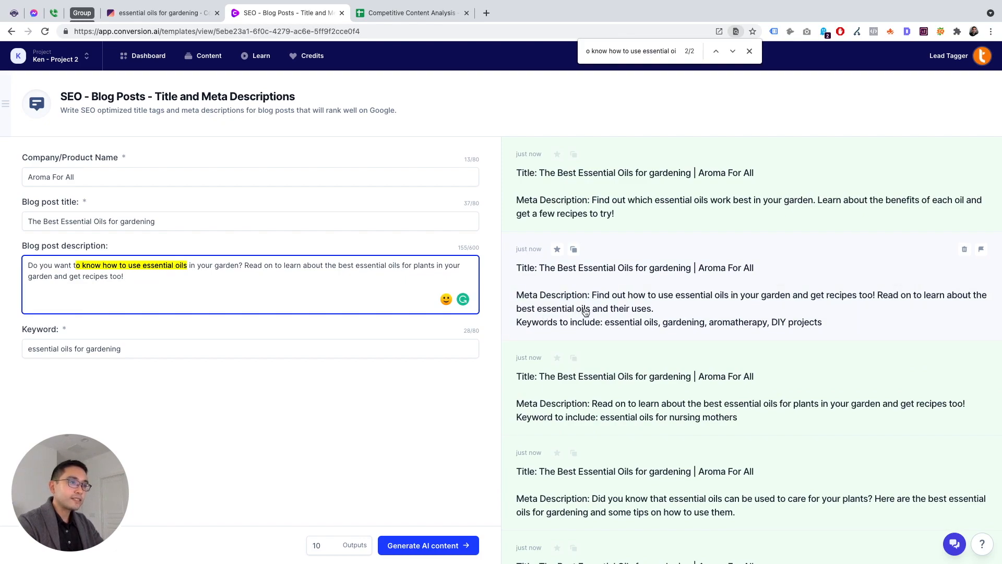
pyautogui.moveTo(338, 267); pyautogui.dragTo(448, 269)
pyautogui.hotkey('ctrl', 'f')
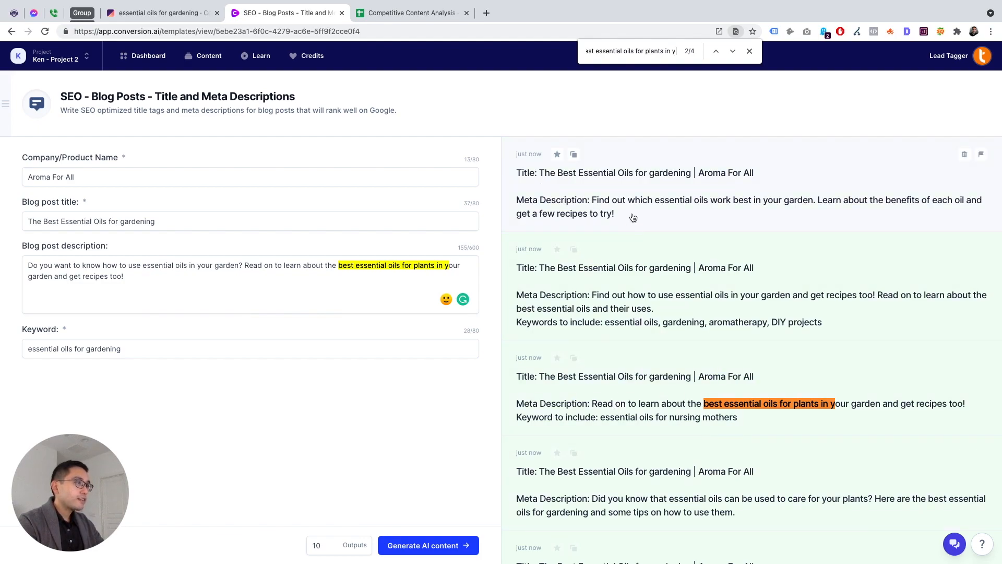
# Step: Favorite the first generated result and copy its title "The Best Essential Oils for gardening | Aroma For All" into title tag cell B17 of the spreadsheet
pyautogui.click(556, 154)
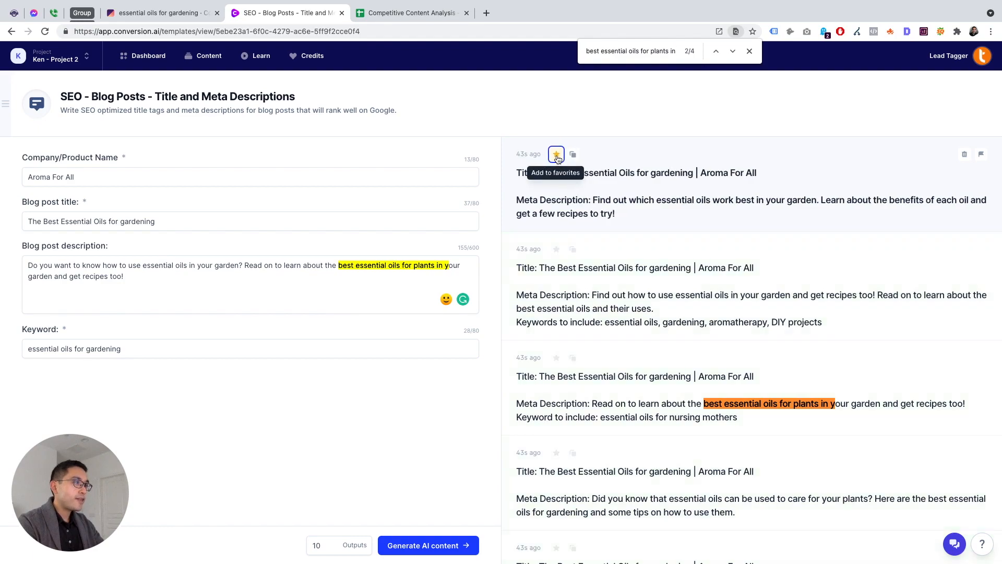
pyautogui.click(573, 176)
pyautogui.moveTo(353, 132); pyautogui.dragTo(608, 130)
pyautogui.click(407, 12)
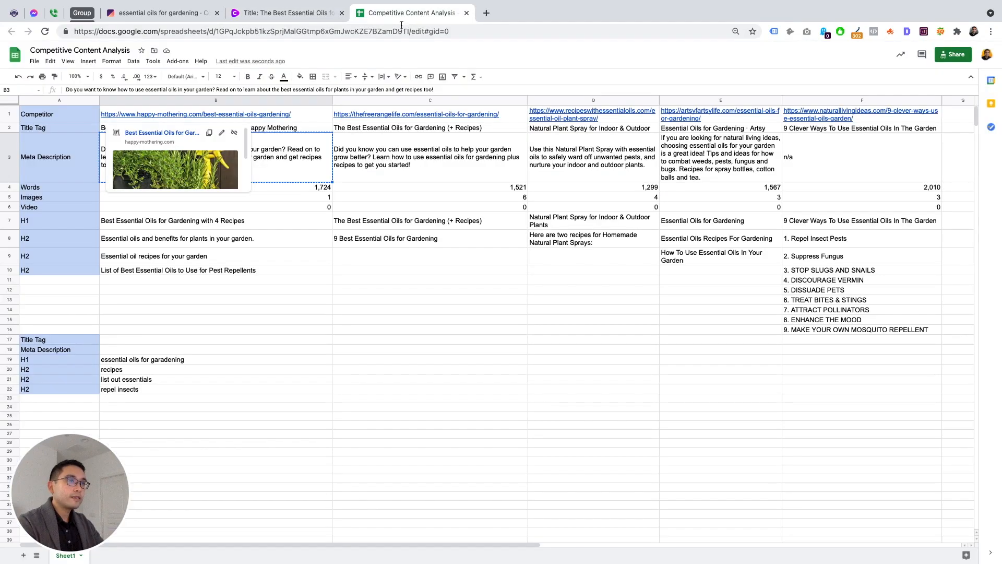
pyautogui.doubleClick(148, 340)
pyautogui.hotkey('ctrl', 'v')
pyautogui.press('Return')
# Step: Copy the favorited result's meta description, starting "Find out which essential oils work best in your garden", into spreadsheet cell B18
pyautogui.click(286, 12)
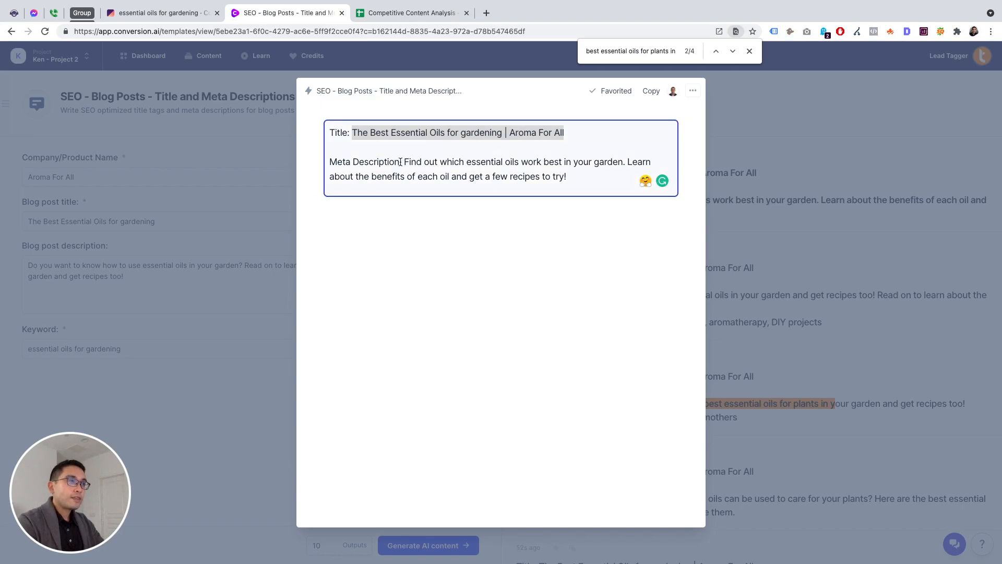
pyautogui.click(431, 163)
pyautogui.moveTo(573, 178); pyautogui.dragTo(403, 163)
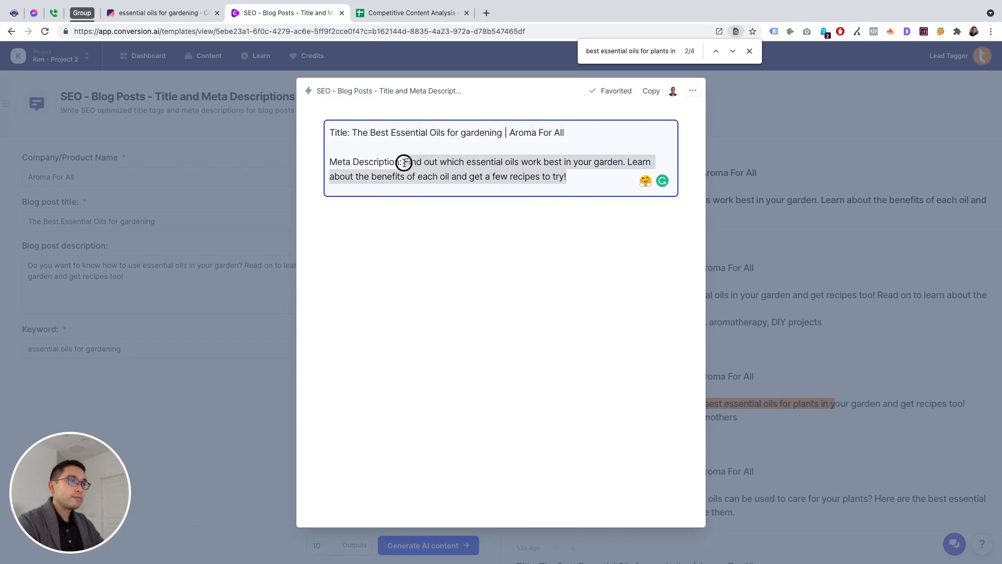
pyautogui.click(416, 14)
pyautogui.click(213, 349)
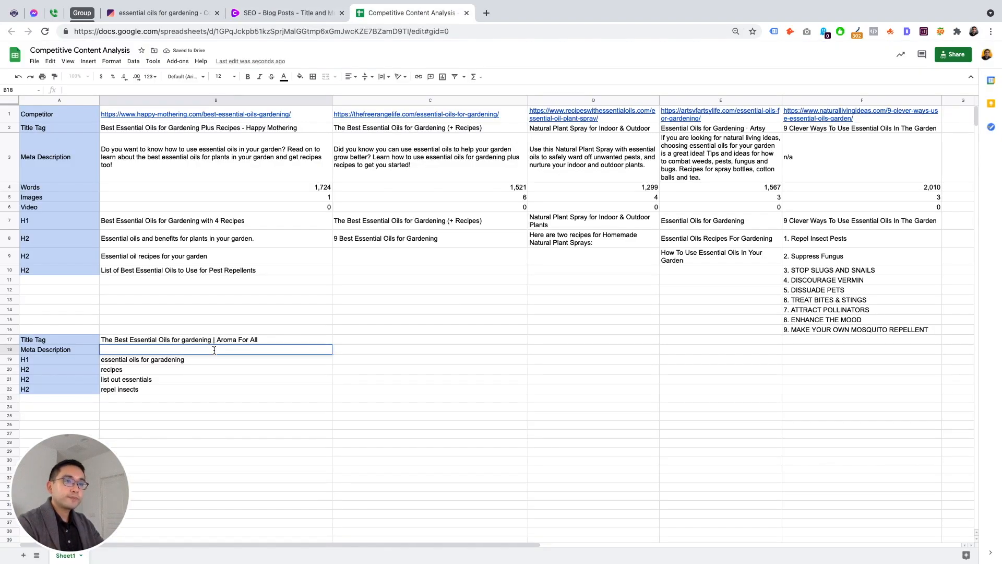
pyautogui.hotkey('ctrl', 'v')
pyautogui.click(211, 389)
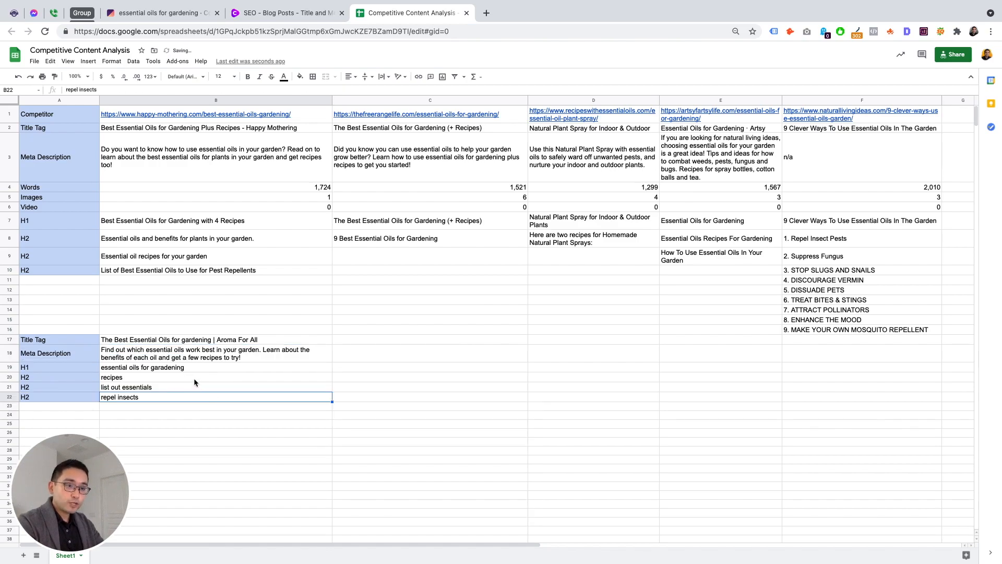
pyautogui.click(254, 359)
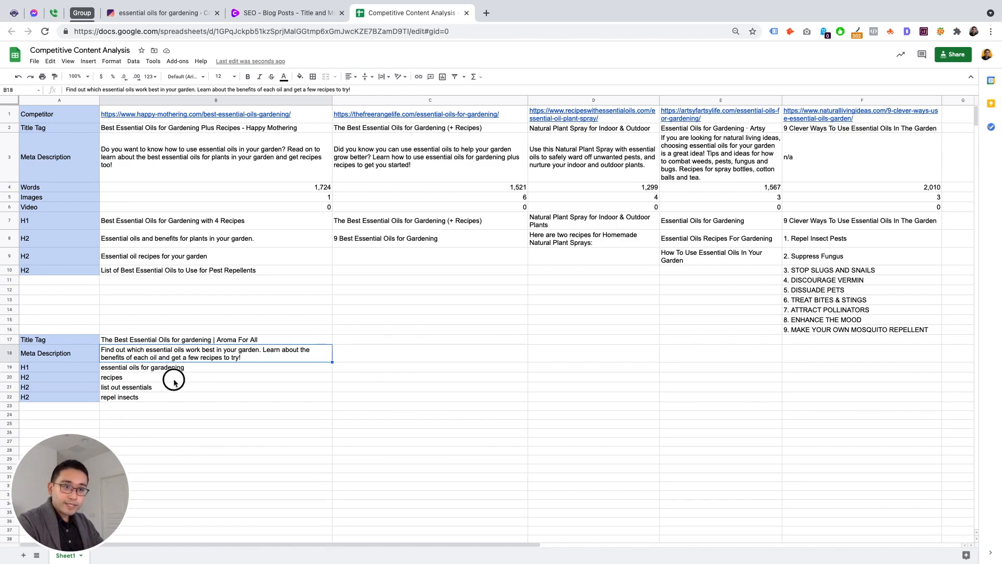
pyautogui.click(156, 379)
pyautogui.moveTo(132, 369); pyautogui.dragTo(132, 399)
pyautogui.click(130, 360)
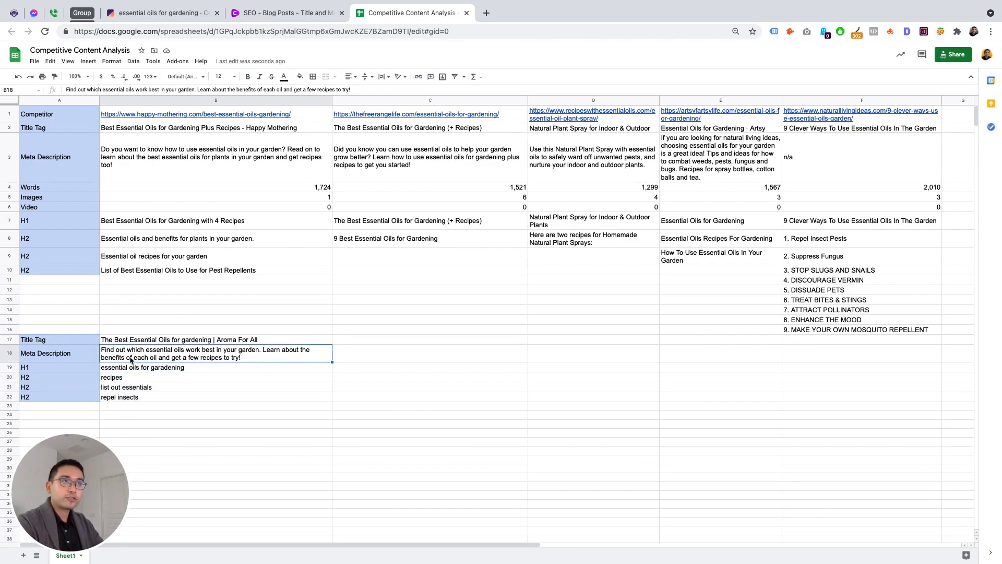
# Step: Switch back to Conversion.ai, close the open result, filter the templates by Blog and open Blog Post Outline
pyautogui.click(286, 13)
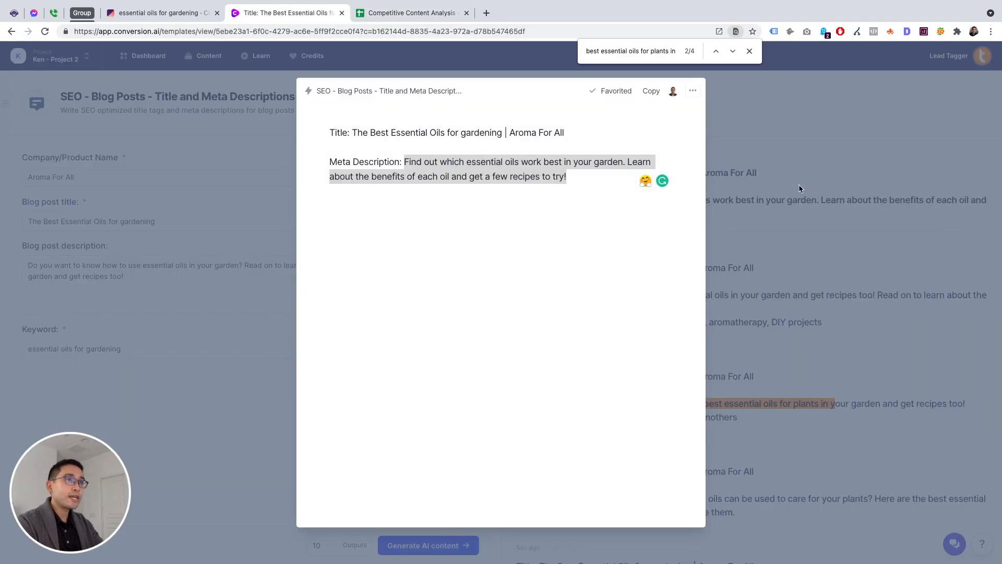
pyautogui.click(790, 120)
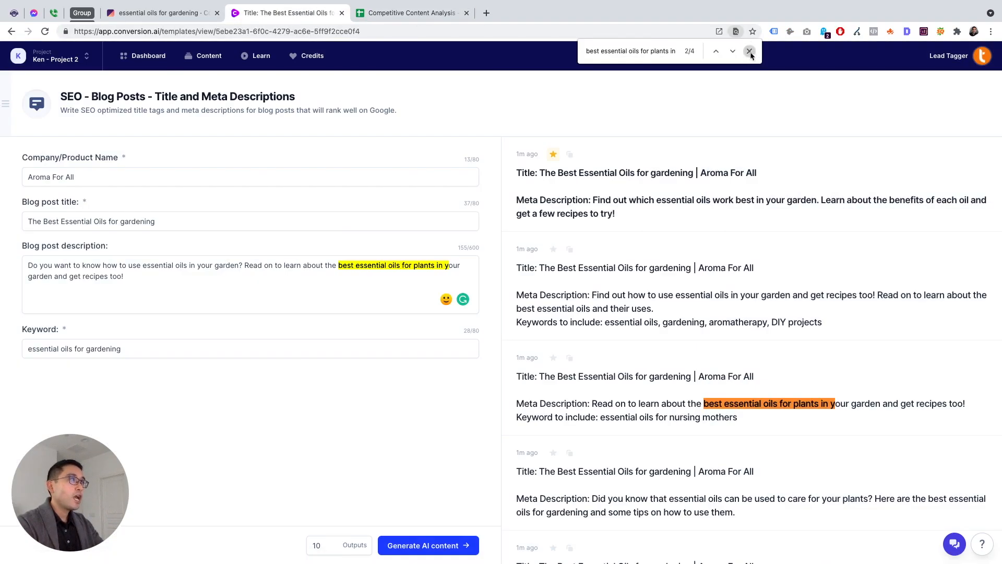
pyautogui.click(750, 51)
pyautogui.click(146, 56)
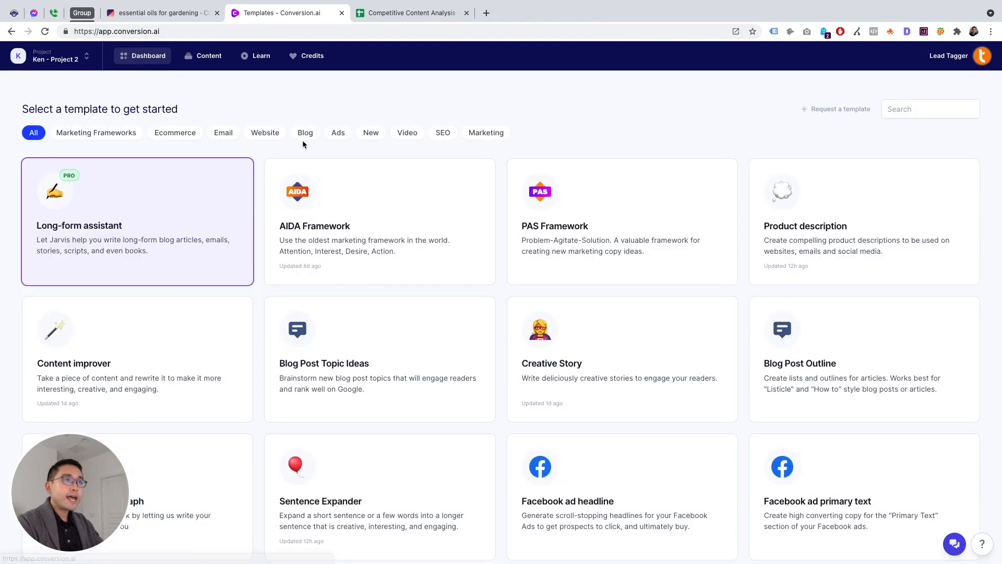
pyautogui.click(302, 134)
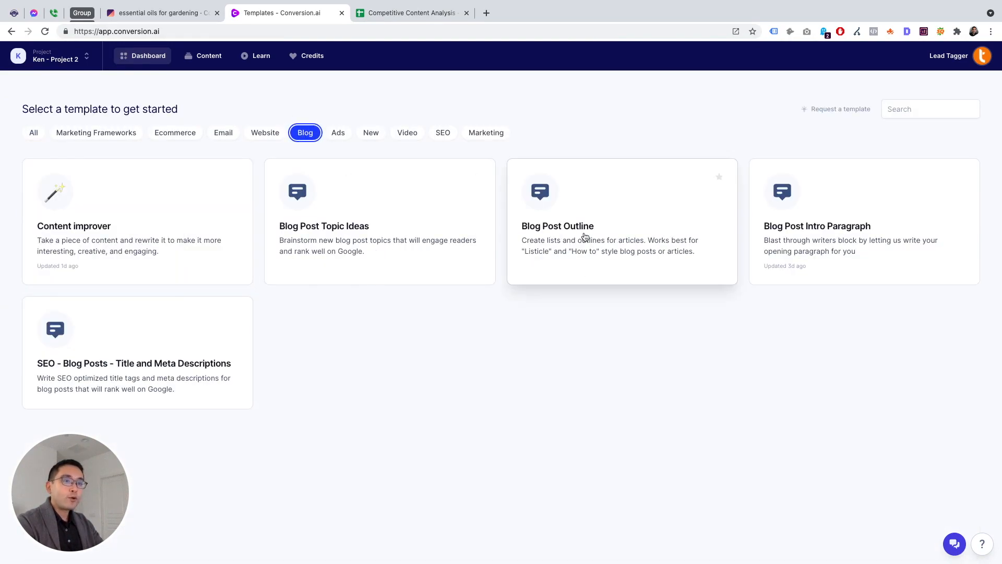
pyautogui.click(412, 12)
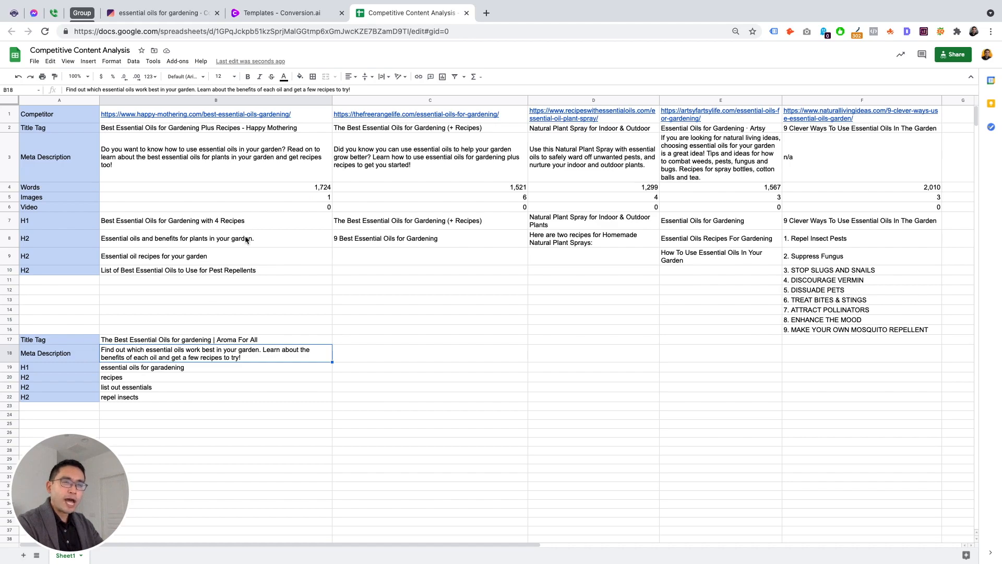
pyautogui.click(275, 15)
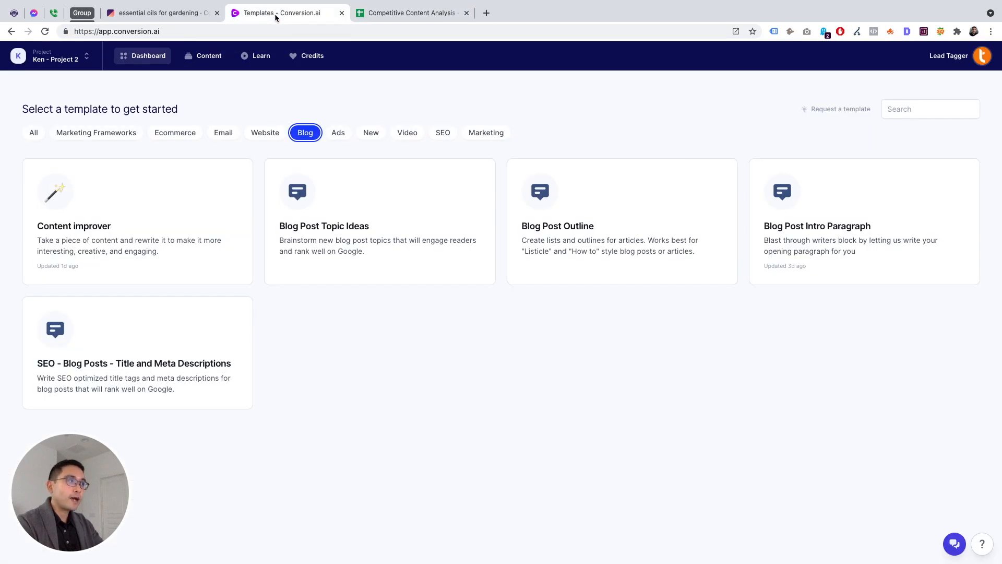
pyautogui.click(693, 252)
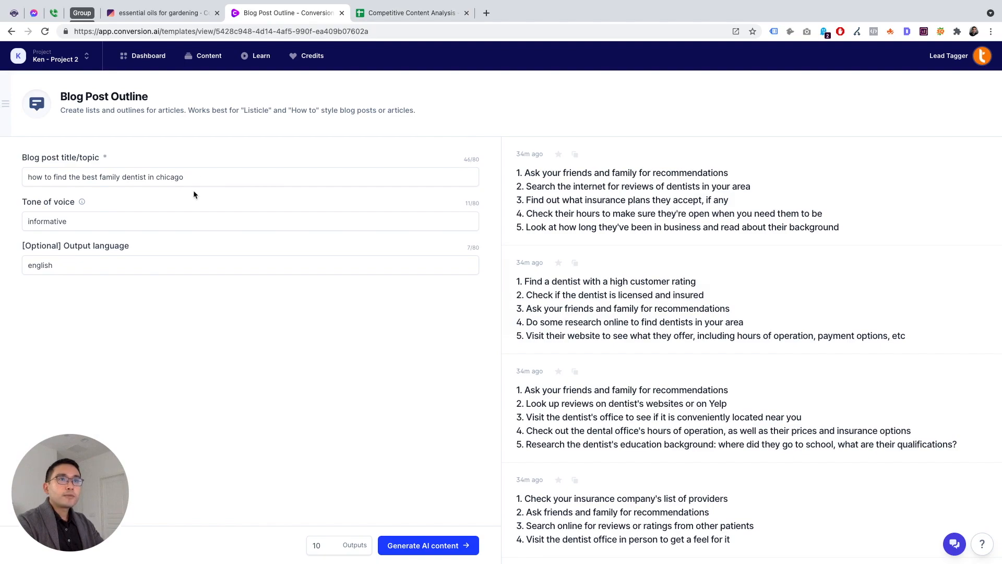
# Step: Replace the blog post title/topic with "The Best Essential Oils for gardening", copied from title tag cell B17 of the spreadsheet
pyautogui.click(392, 14)
pyautogui.doubleClick(157, 340)
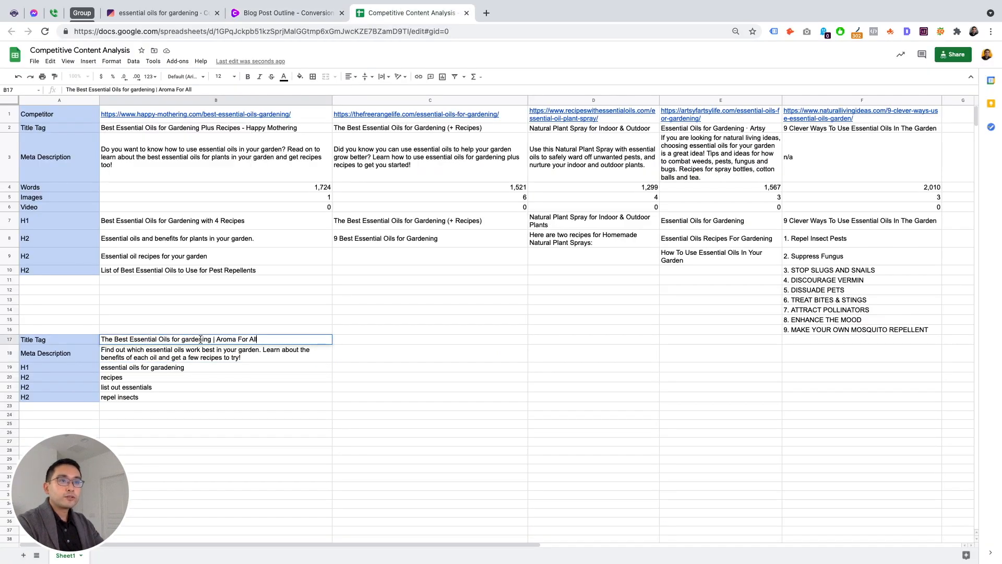
pyautogui.moveTo(212, 339); pyautogui.dragTo(79, 339)
pyautogui.hotkey('ctrl', 'c')
pyautogui.click(273, 17)
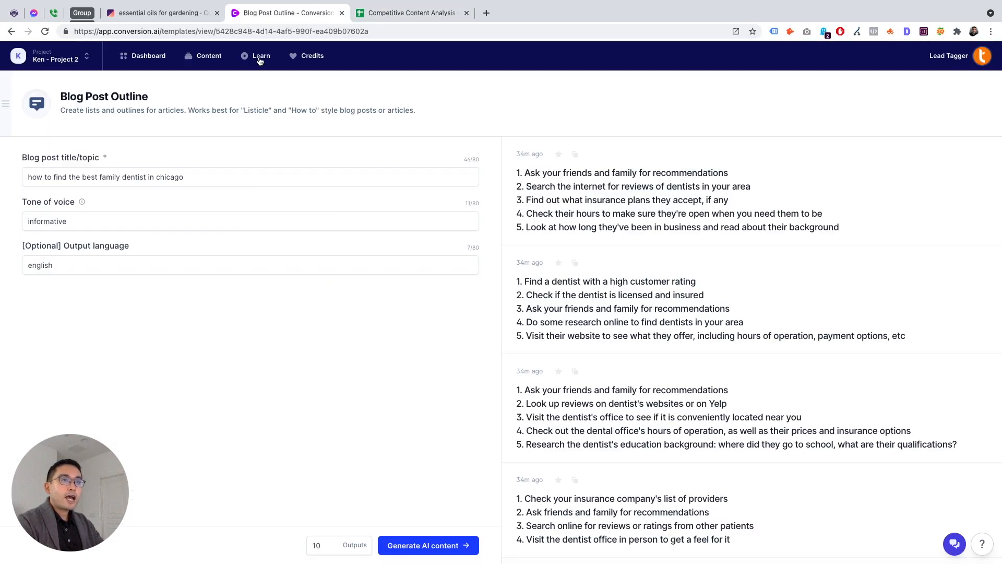
pyautogui.click(245, 176)
pyautogui.hotkey('ctrl', 'a')
pyautogui.hotkey('ctrl', 'v')
# Step: Generate 10 blog post outlines with the informative tone of voice and English output, and look through them
pyautogui.click(94, 228)
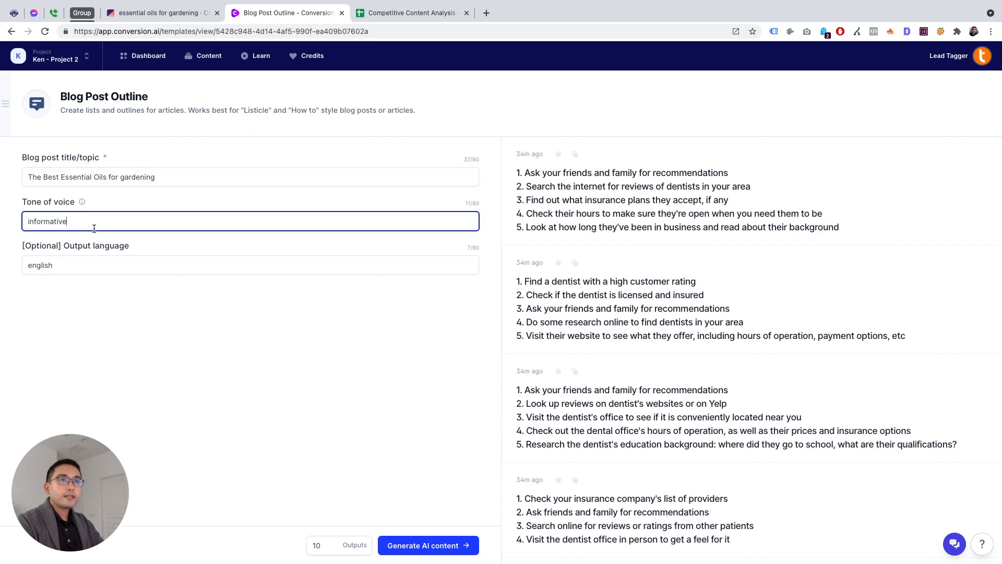
pyautogui.click(83, 265)
pyautogui.click(443, 546)
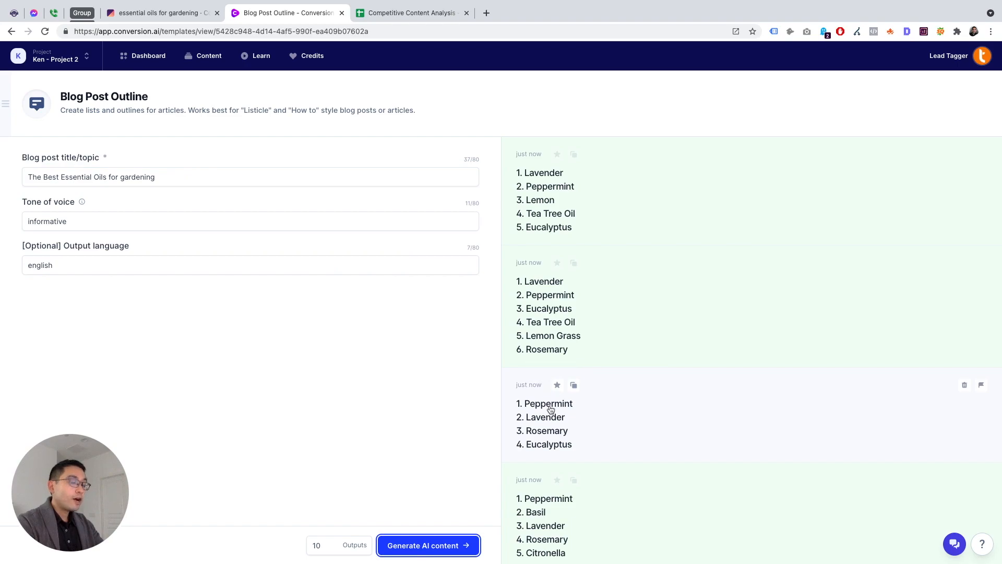
pyautogui.scroll(-5, 614, 418)
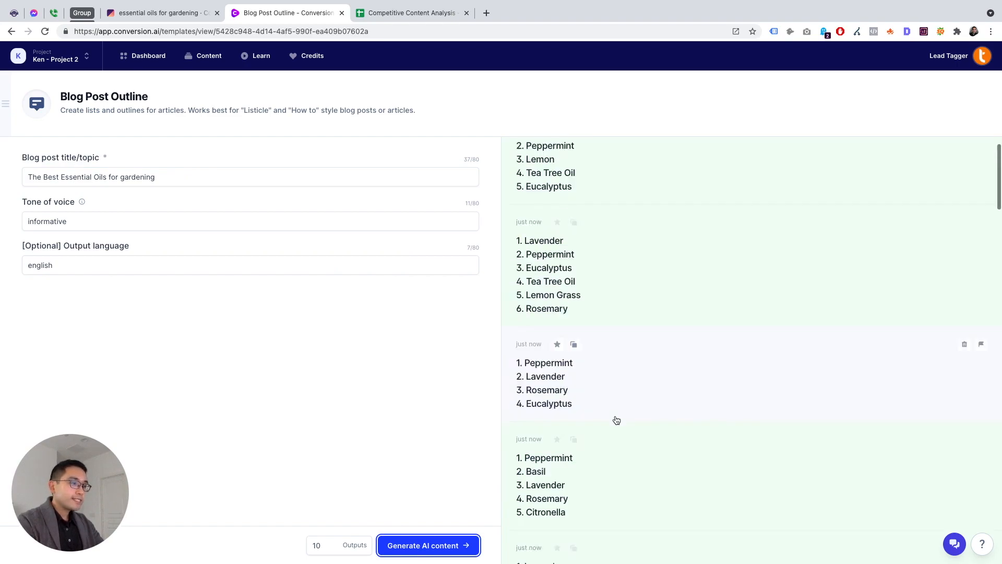
# Step: Look back through the generated outlines and check the first competitor's H1 in cell B7 of the Competitive Content Analysis spreadsheet
pyautogui.scroll(4, 618, 438)
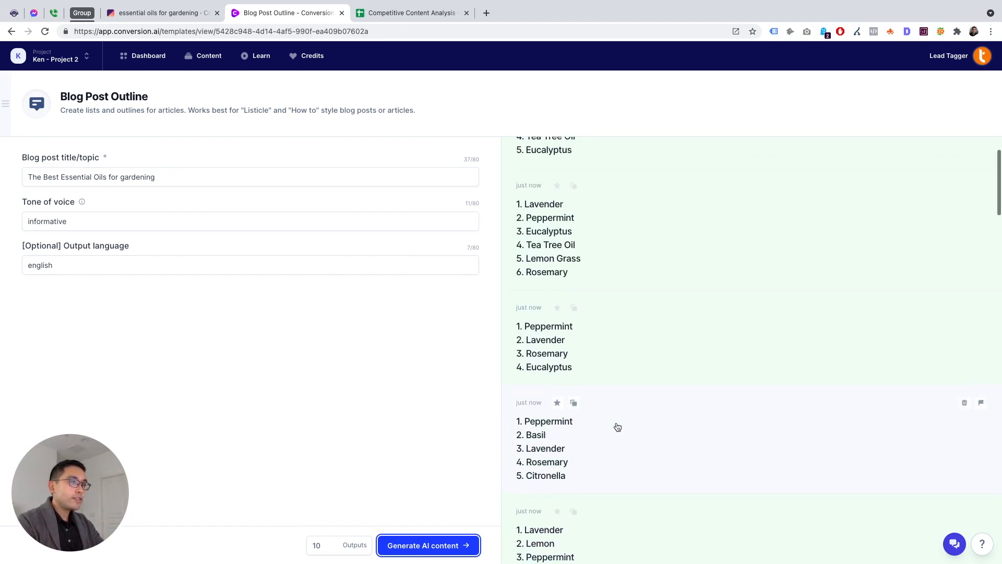
pyautogui.scroll(1, 629, 449)
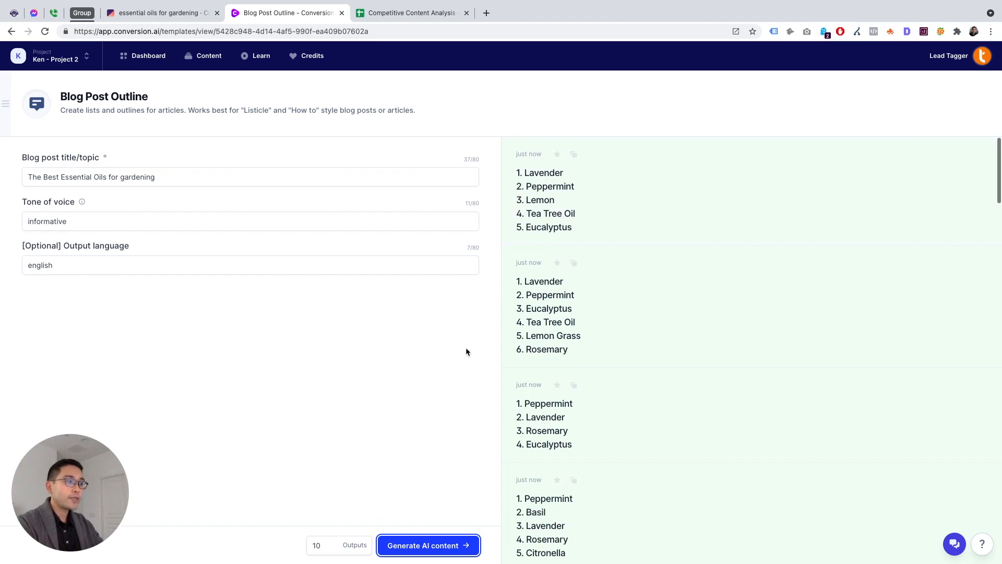
pyautogui.scroll(-2, 531, 418)
pyautogui.scroll(2, 530, 401)
pyautogui.click(369, 13)
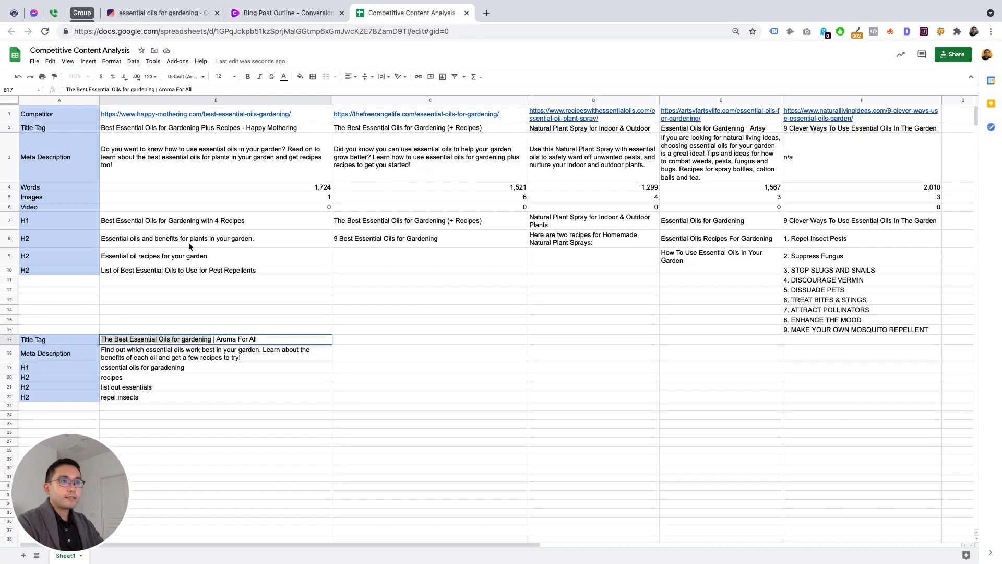
pyautogui.click(177, 223)
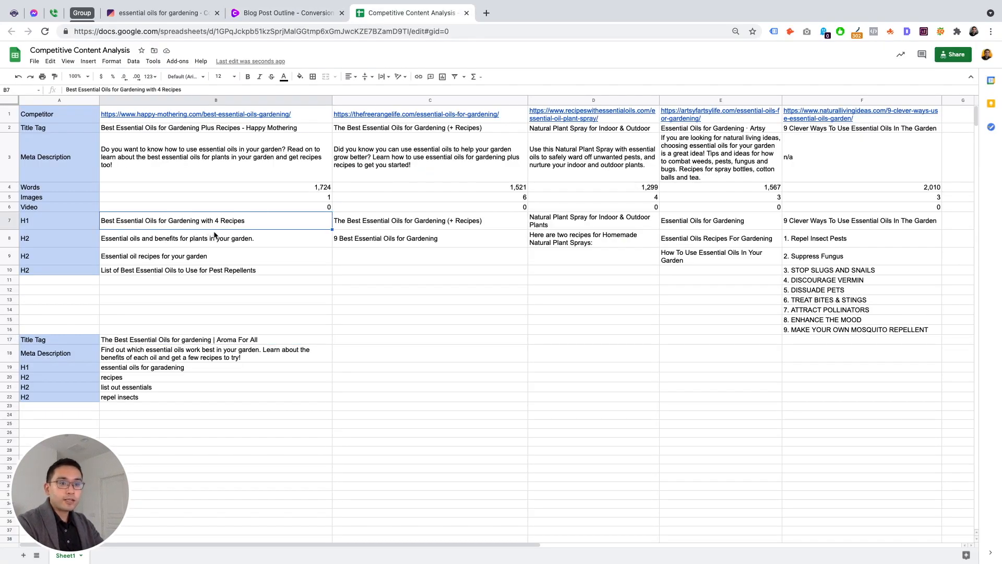
# Step: Switch back to Conversion.ai and change the blog post title/topic to "The Best Essential Oils for Gardening and Recipes"
pyautogui.click(288, 13)
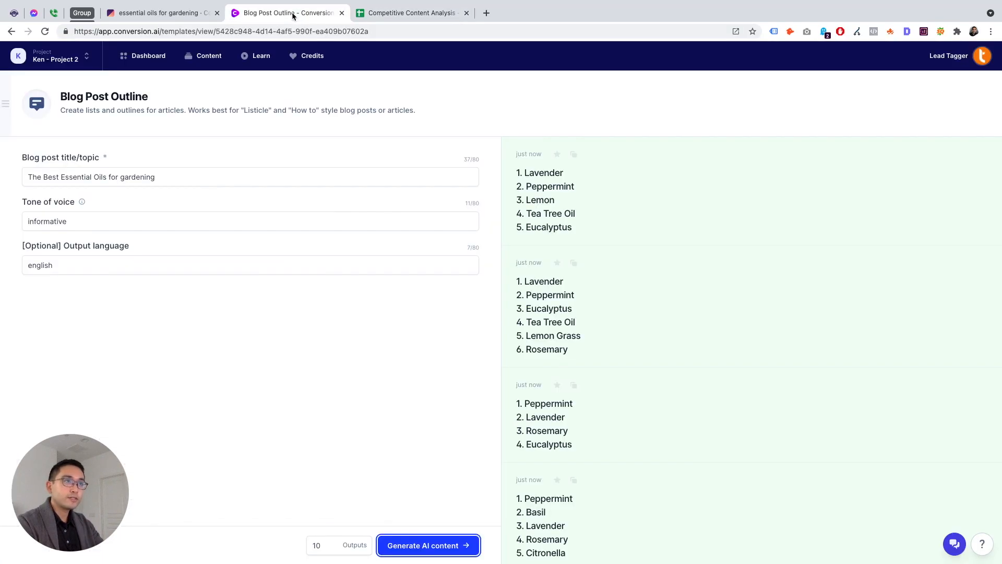
pyautogui.click(124, 173)
pyautogui.press('BackSpace')
pyautogui.write('G')
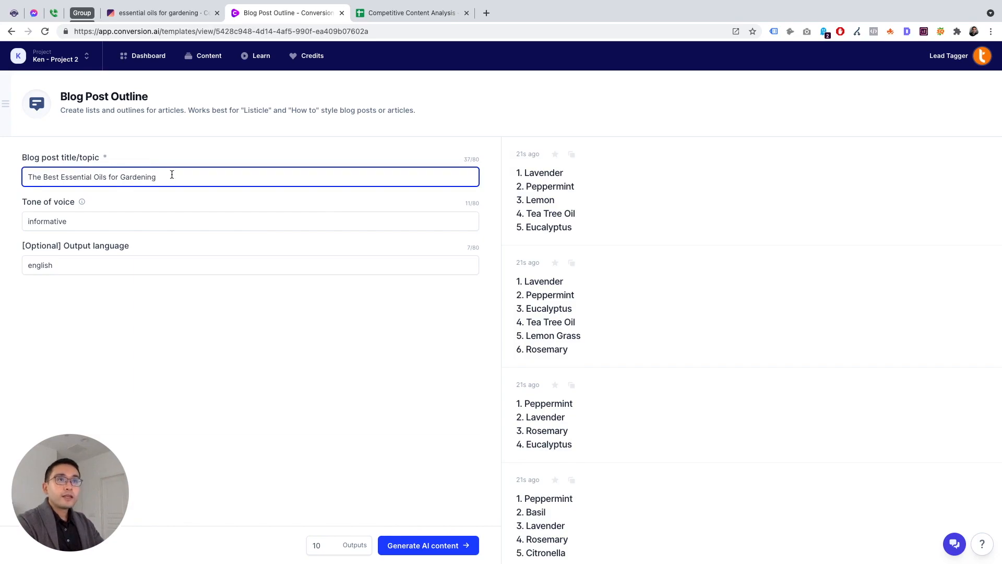
pyautogui.write(' and')
pyautogui.write(' Recipew')
pyautogui.write('es')
pyautogui.click(237, 334)
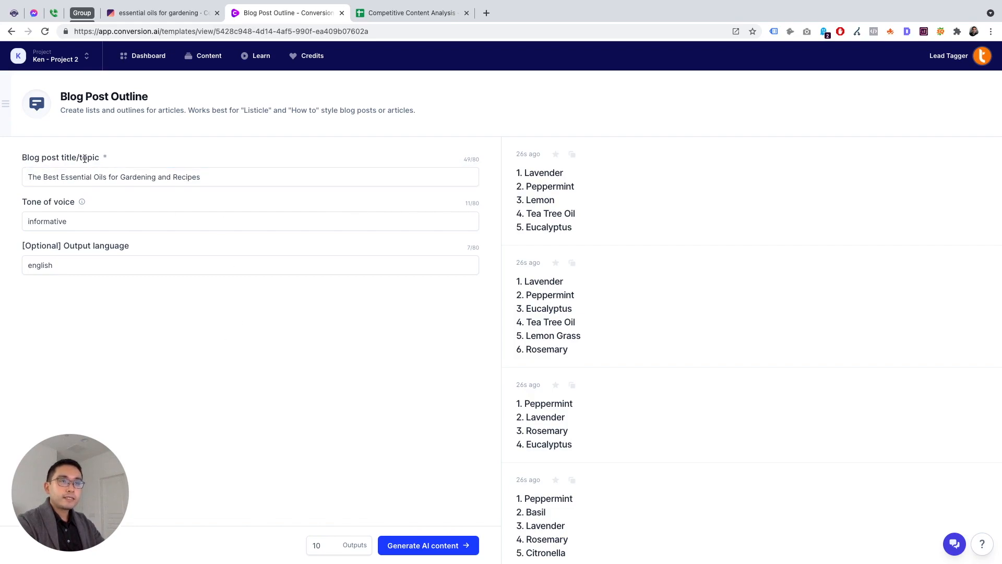
# Step: Generate 10 blog post outlines for the revised topic and look through them
pyautogui.click(429, 544)
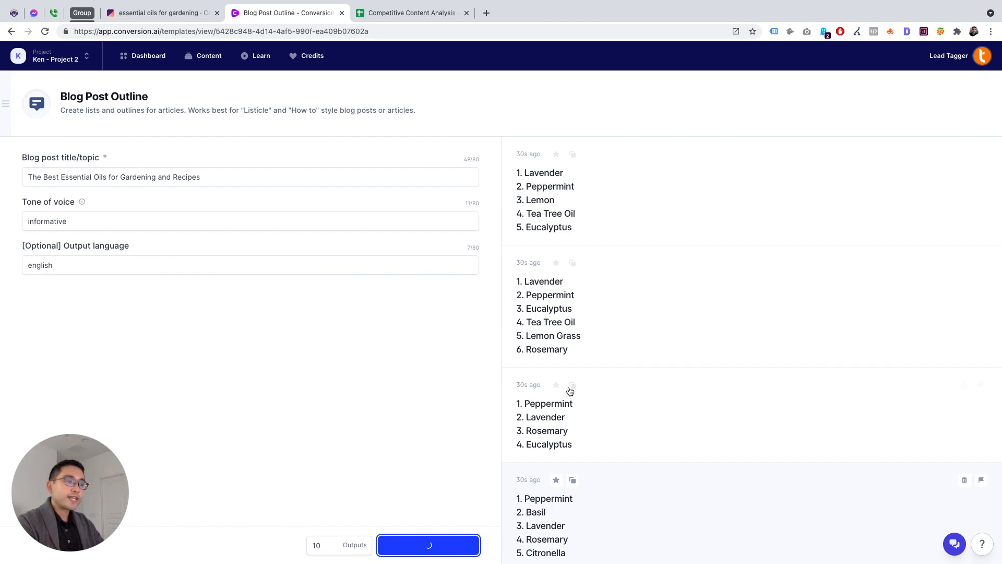
pyautogui.scroll(-5, 590, 289)
pyautogui.scroll(-5, 590, 289)
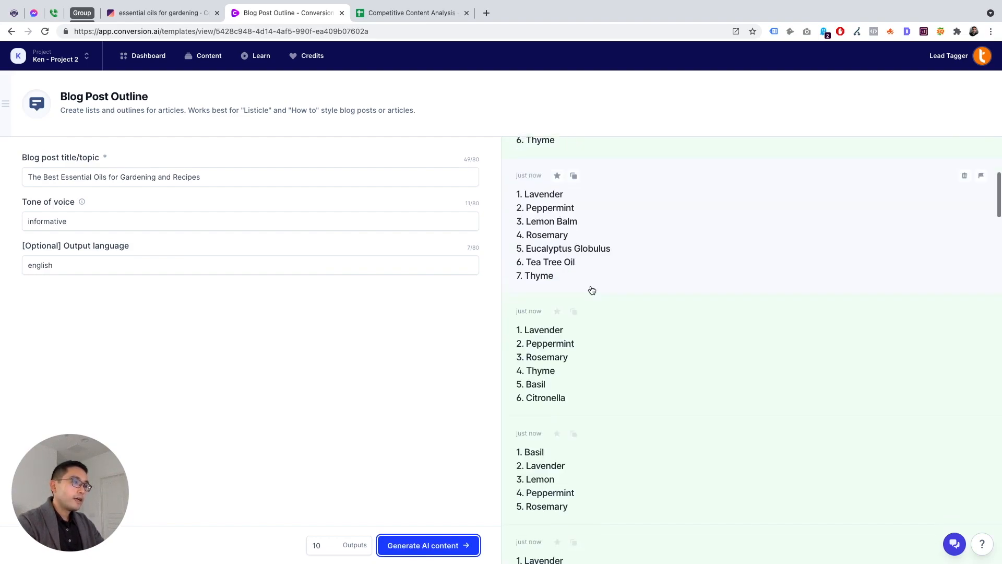
pyautogui.scroll(3, 595, 290)
pyautogui.scroll(-2, 596, 290)
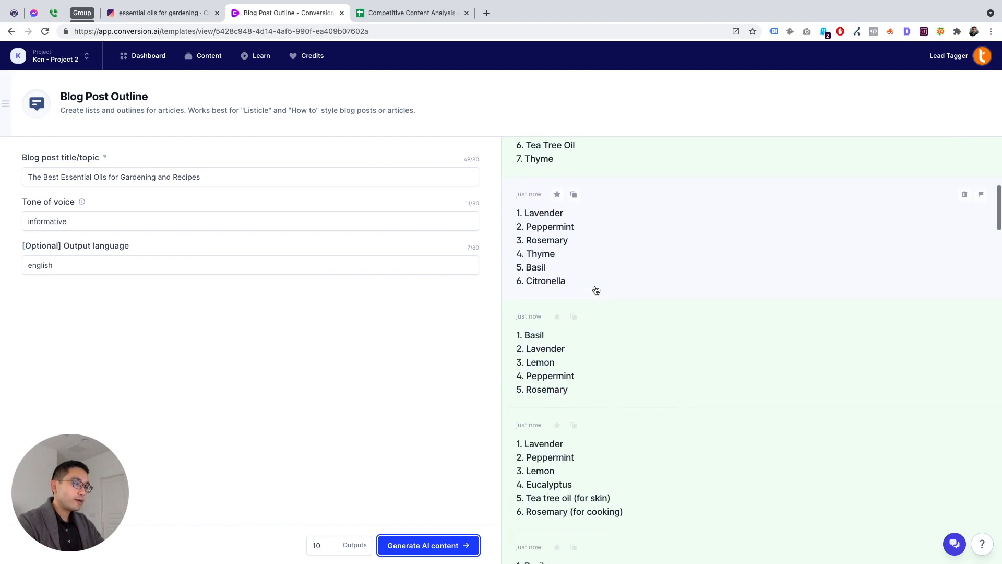
pyautogui.scroll(9, 599, 288)
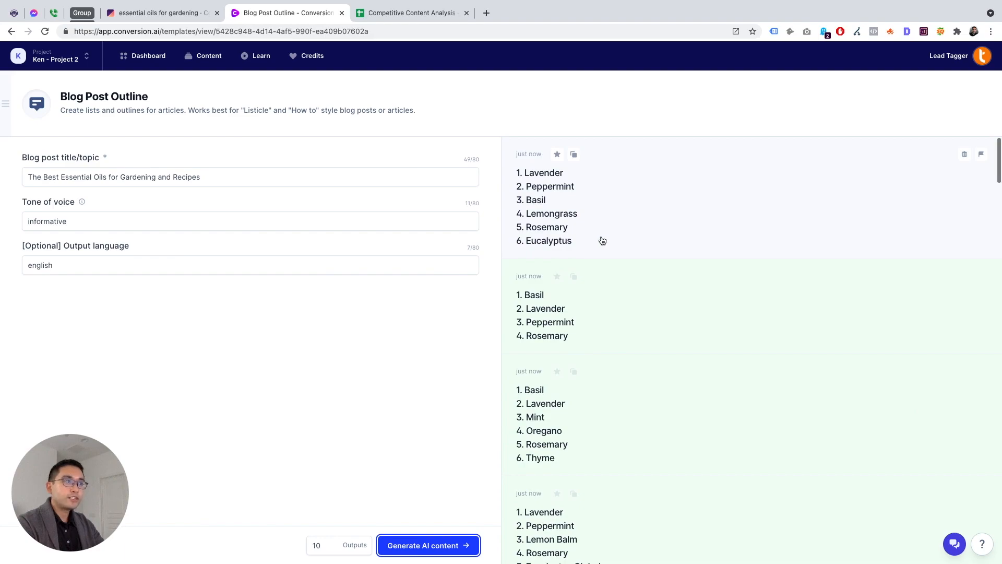
# Step: Copy the first outline, from Lavender to Eucalyptus, into the spreadsheet starting at cell C19
pyautogui.click(574, 155)
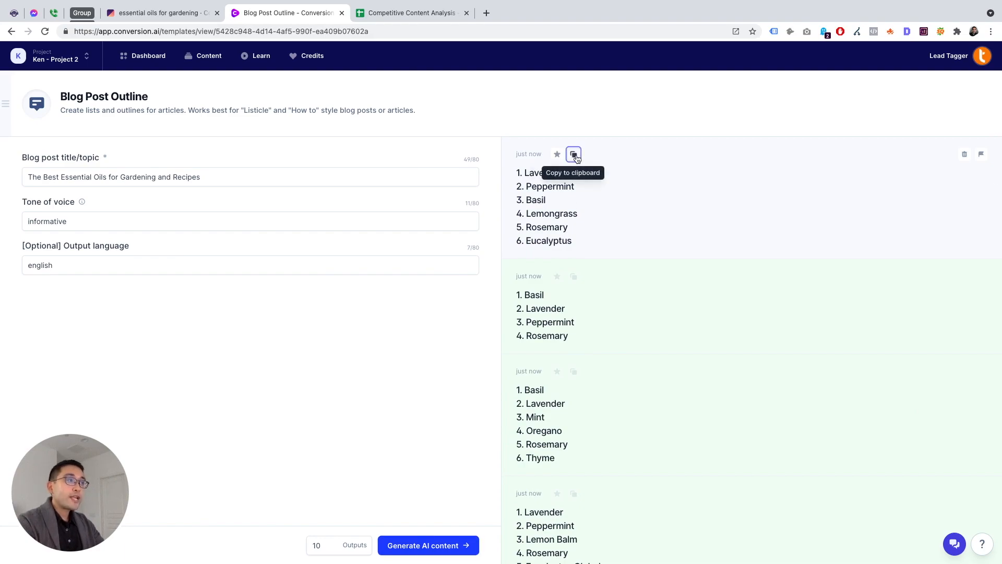
pyautogui.click(387, 17)
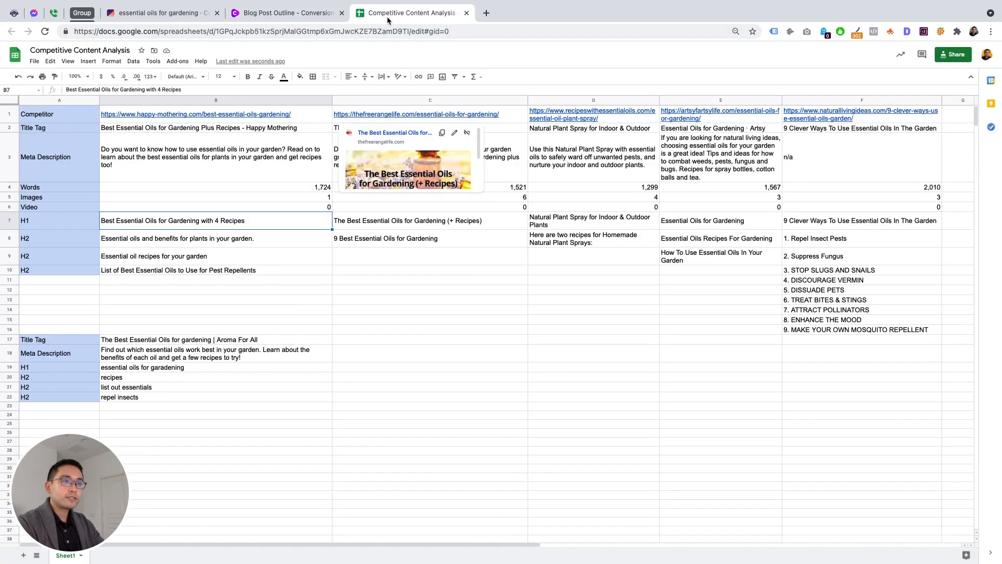
pyautogui.click(371, 368)
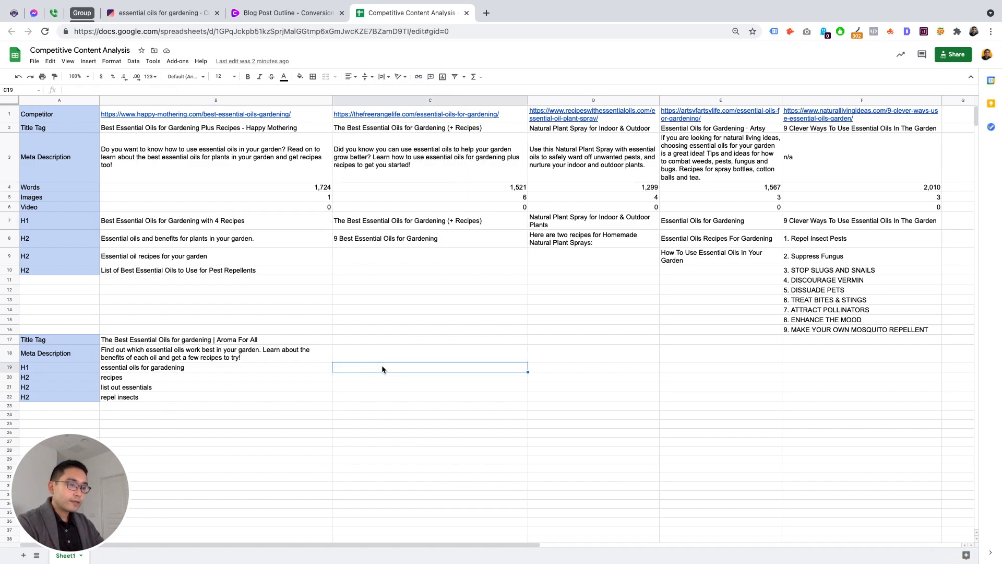
pyautogui.hotkey('ctrl', 'v')
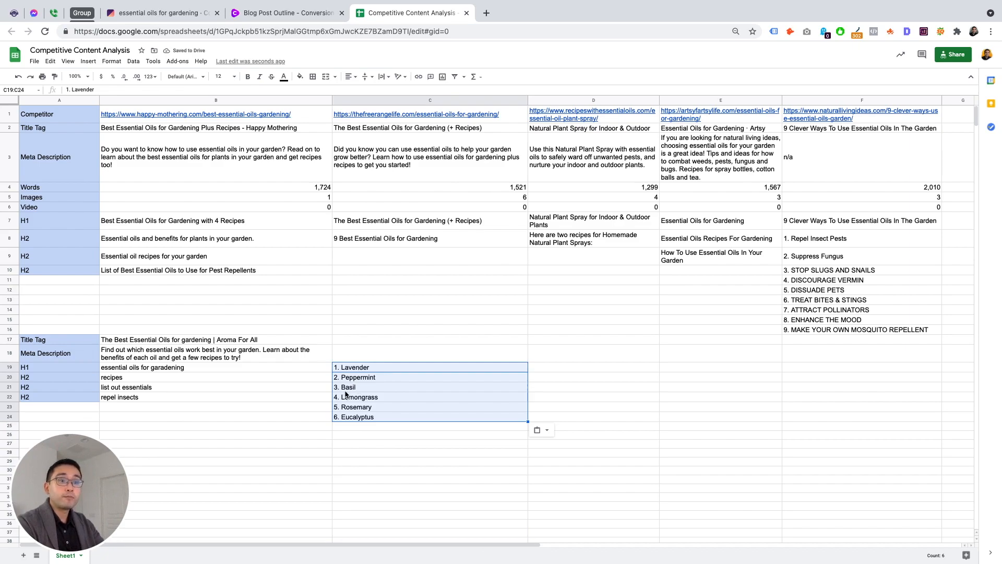
# Step: Switch back to Conversion.ai and start a new document with the Long-form assistant from the full template list
pyautogui.click(314, 14)
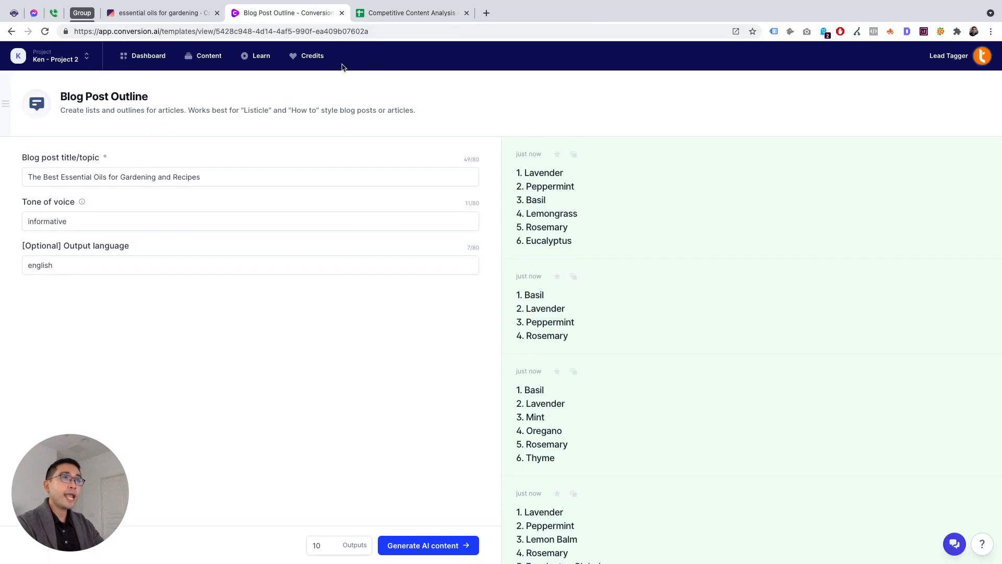
pyautogui.click(150, 57)
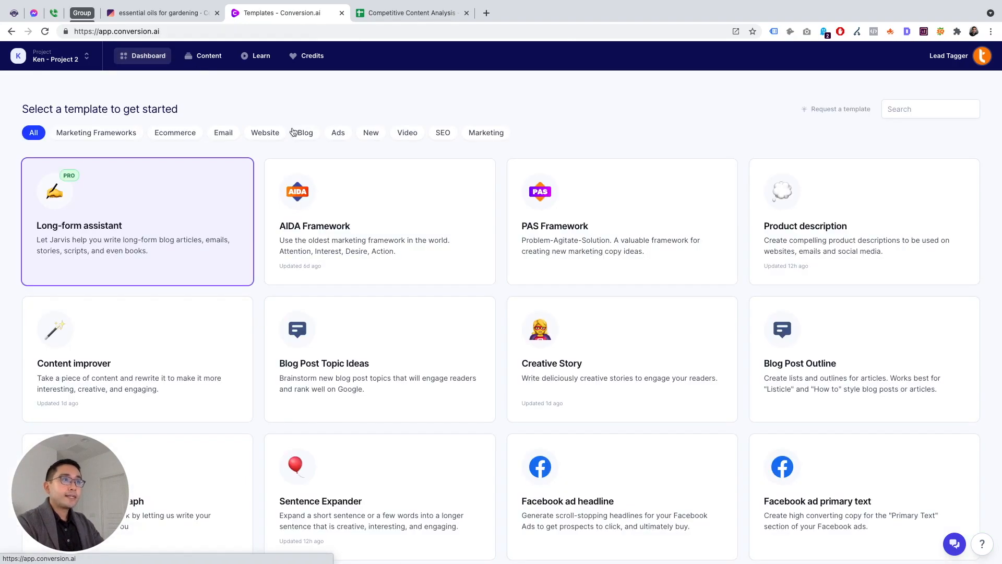
pyautogui.click(305, 133)
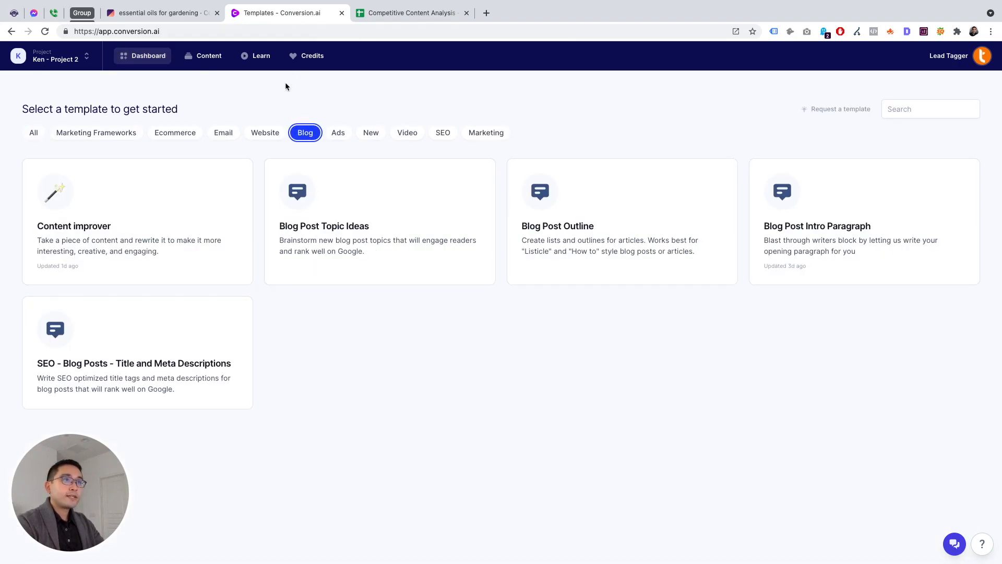
pyautogui.click(35, 133)
pyautogui.click(110, 207)
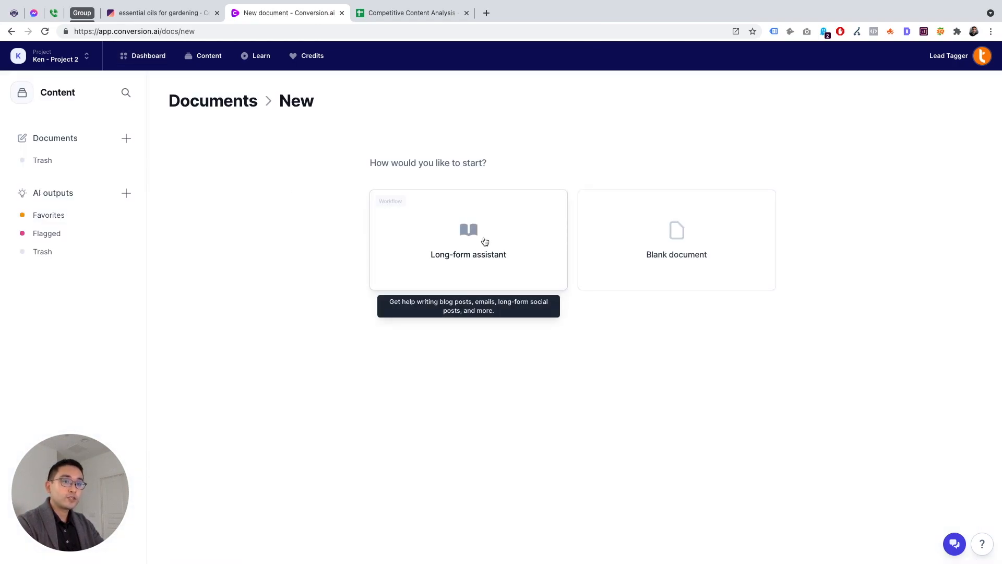
pyautogui.click(482, 244)
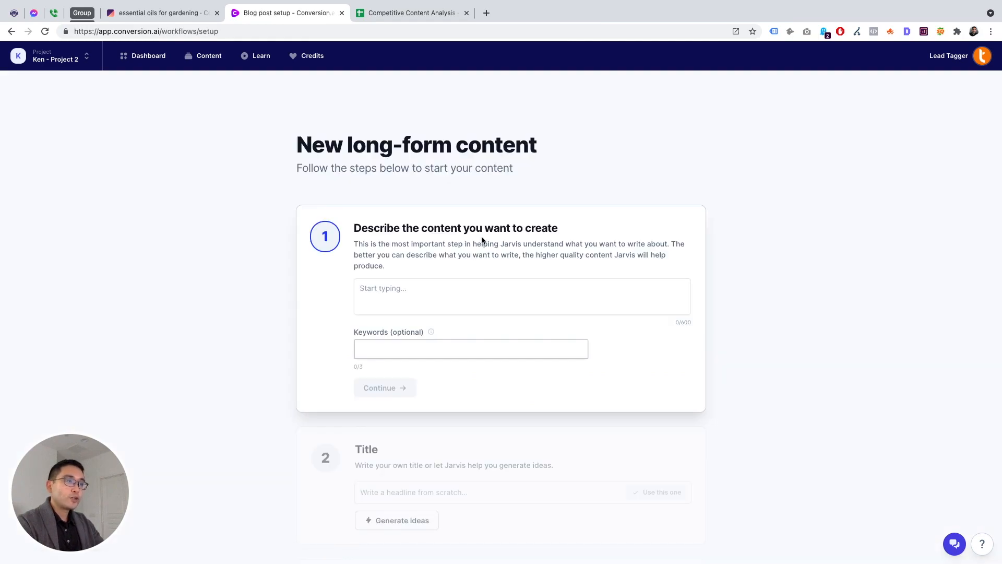
pyautogui.moveTo(356, 229); pyautogui.dragTo(549, 228)
pyautogui.click(549, 228)
# Step: Fill in the long-form content description with the meta description copied from spreadsheet cell B18
pyautogui.click(417, 297)
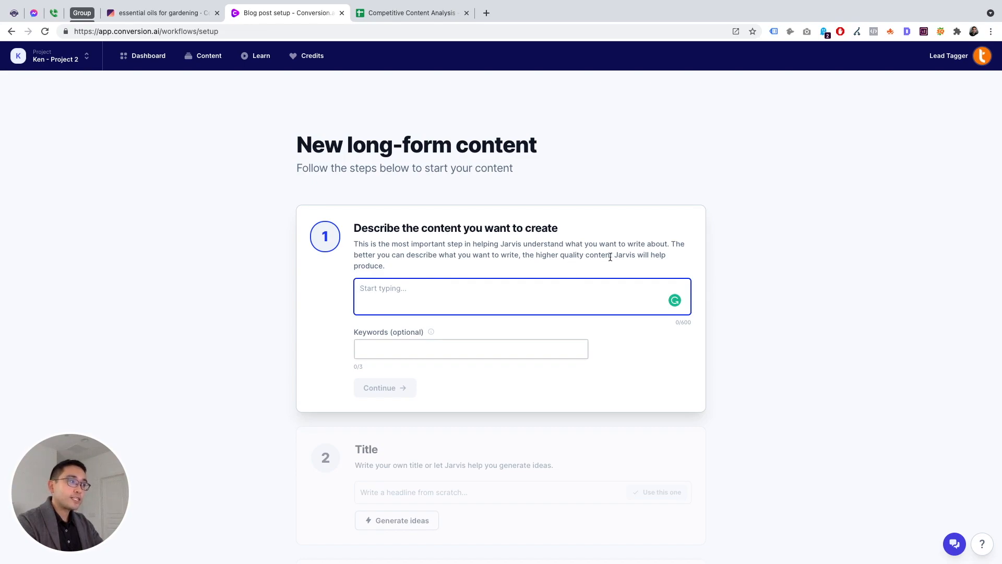
pyautogui.click(405, 17)
pyautogui.click(238, 358)
pyautogui.press('super+c')
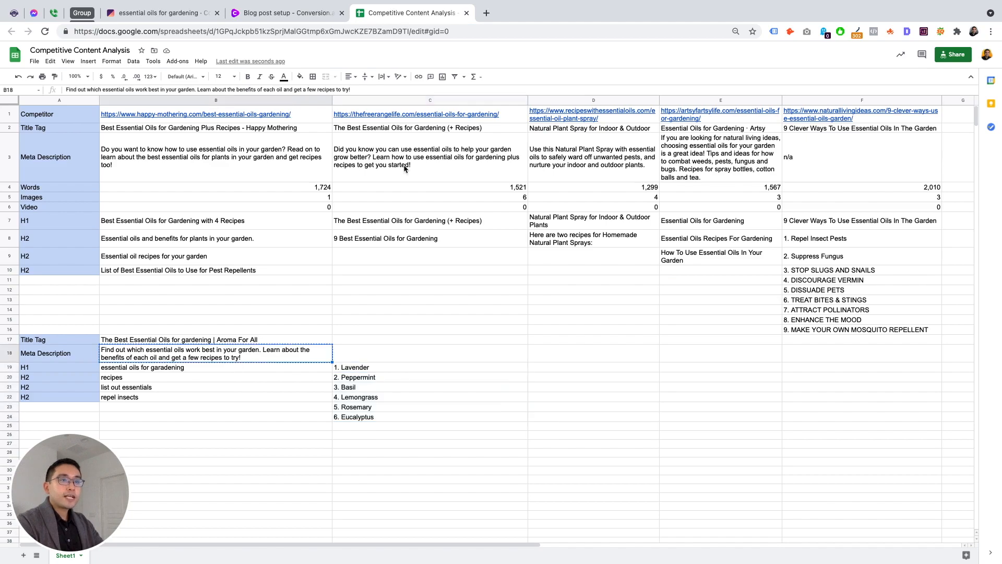
pyautogui.hotkey('ctrl', 'shift', 'Tab')
pyautogui.press('super+v')
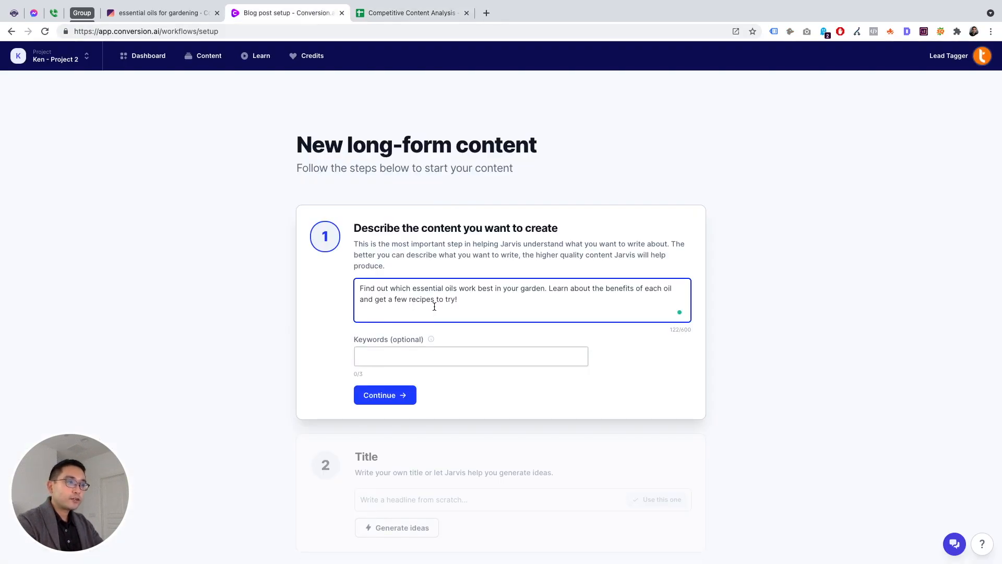
# Step: Reword the description's first sentence to begin with "I want to help people" and end with "in their garden"
pyautogui.click(362, 288)
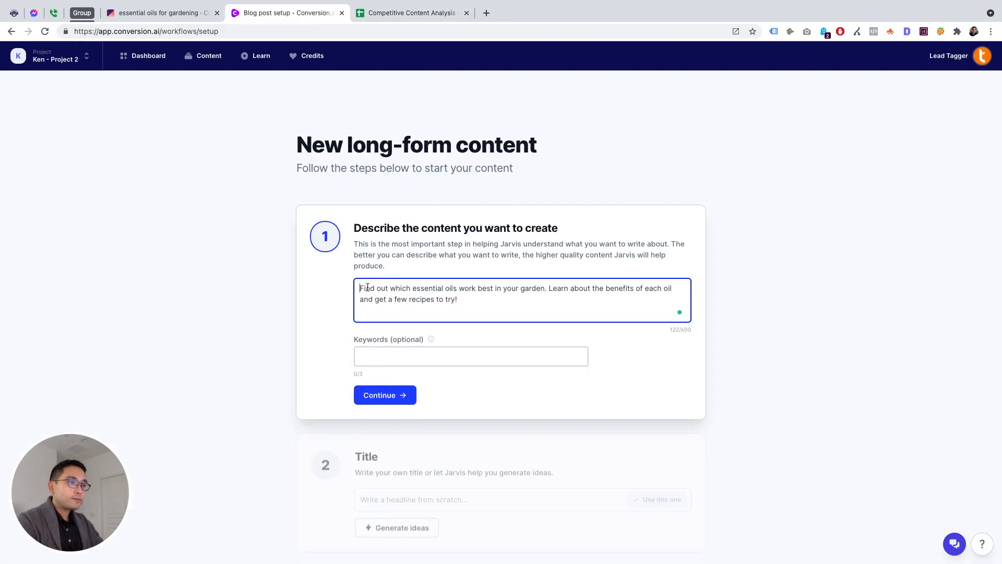
pyautogui.write('I want to ')
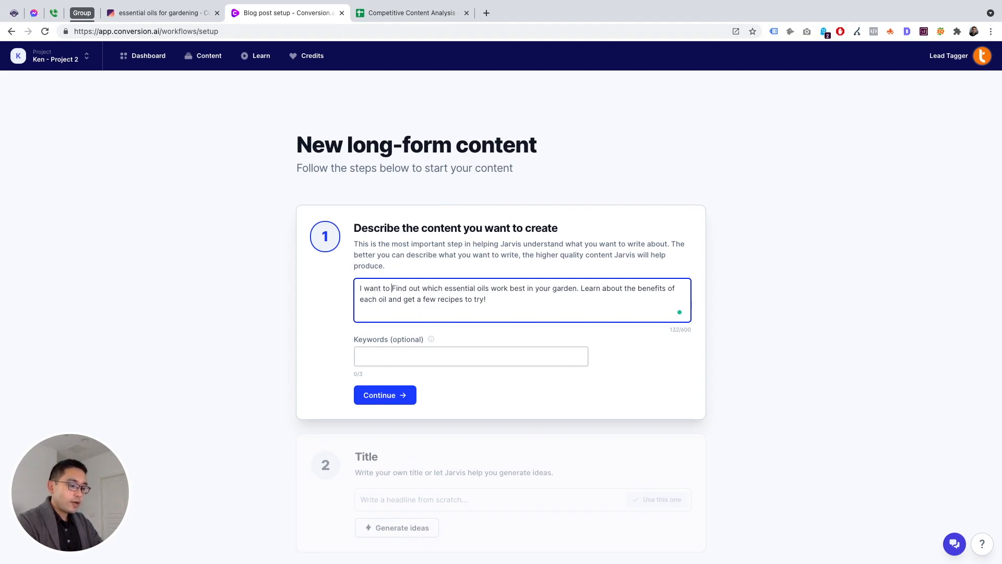
pyautogui.write('help people')
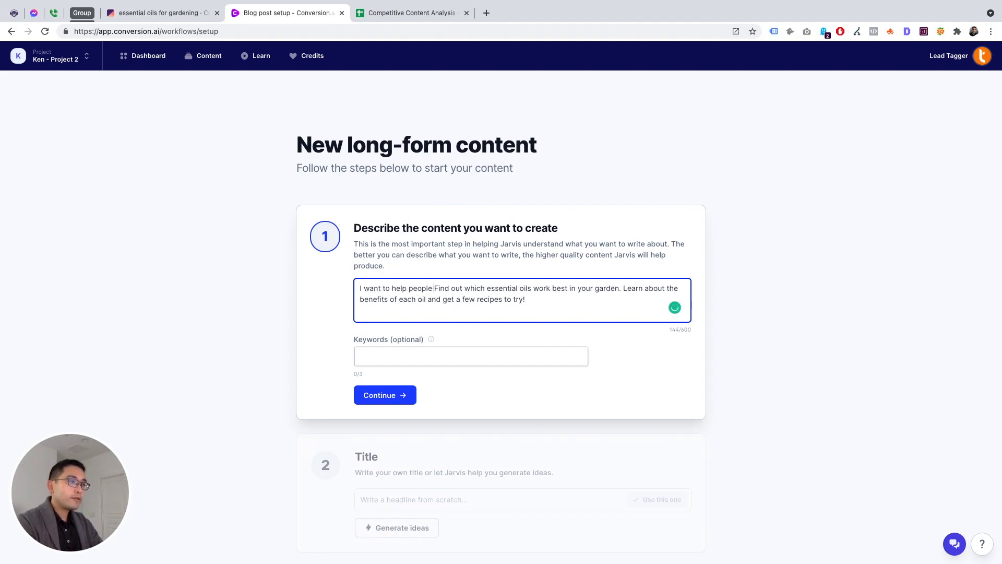
pyautogui.click(583, 288)
pyautogui.click(587, 316)
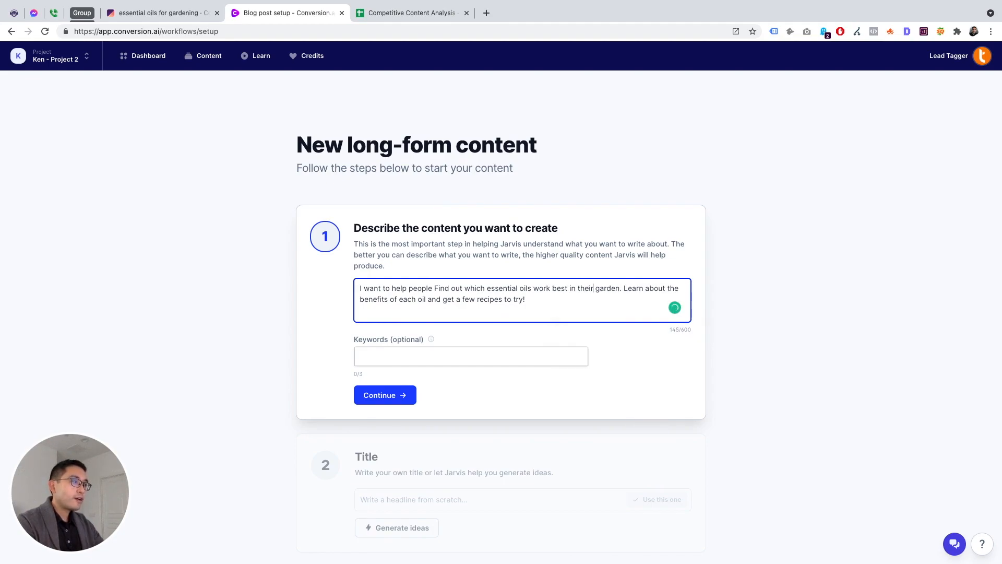
# Step: Begin the description's second sentence with "They will" and change "each oil" to "each essential oil"
pyautogui.click(625, 288)
pyautogui.write('They will')
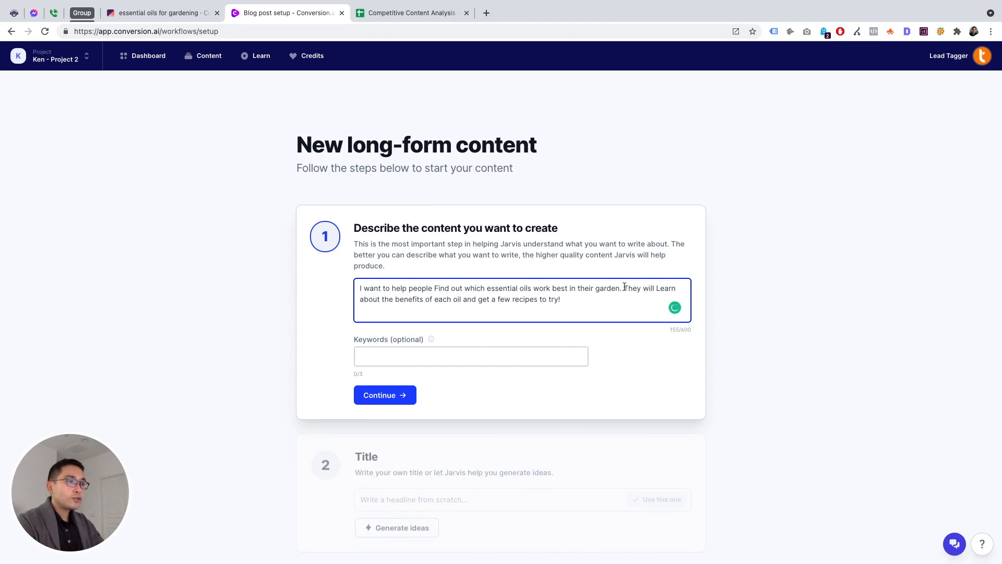
pyautogui.click(452, 299)
pyautogui.write('essent')
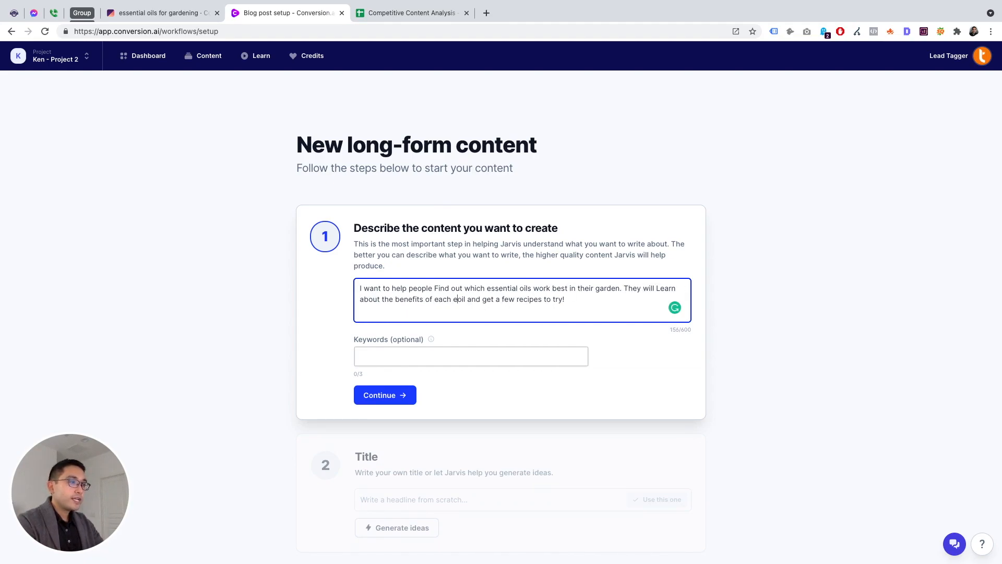
pyautogui.write('ial')
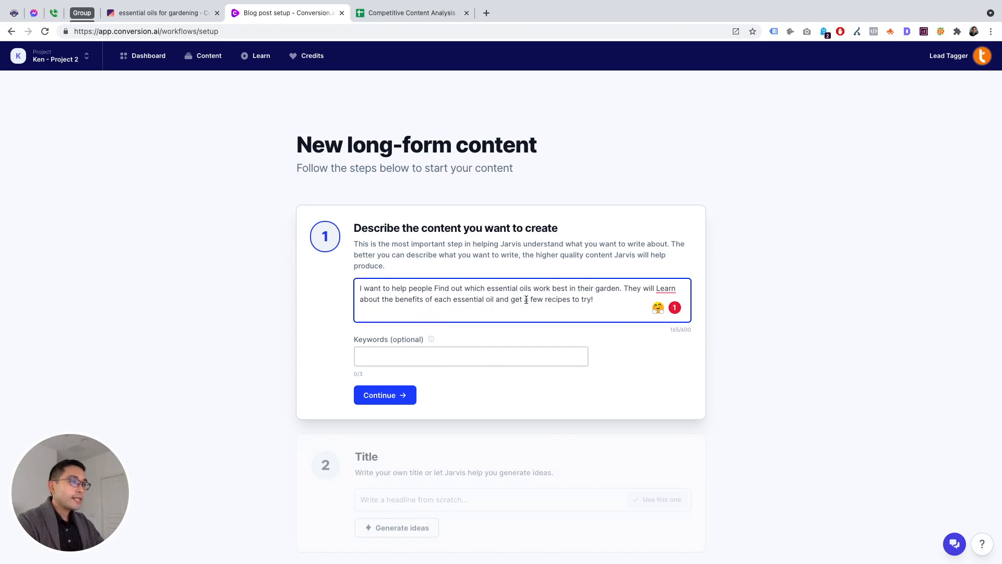
# Step: Append "I also want to explain which essential oils help with garden pests, such as insects, slugs, and vermin." to the content description
pyautogui.click(600, 300)
pyautogui.write('I also want ')
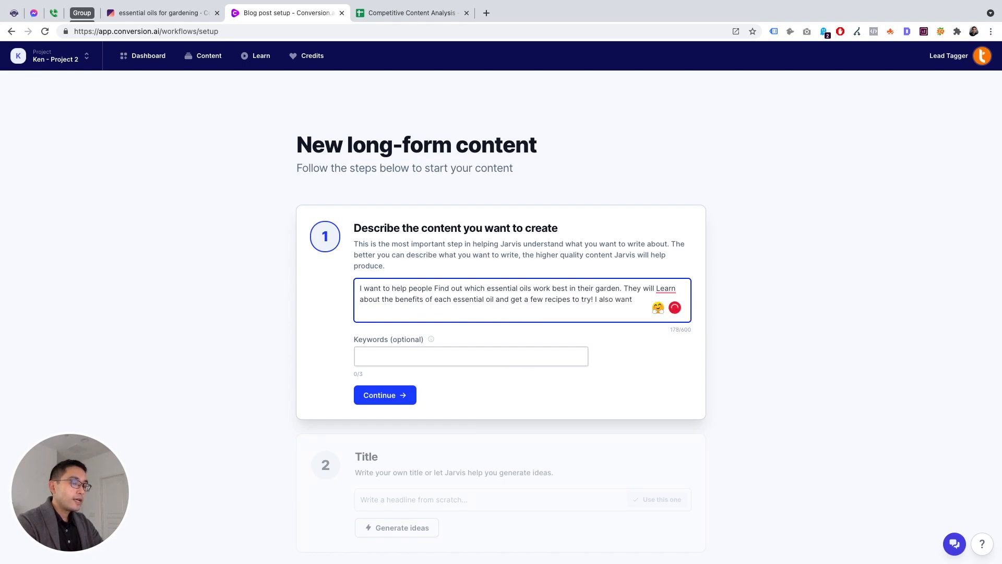
pyautogui.write('to explain')
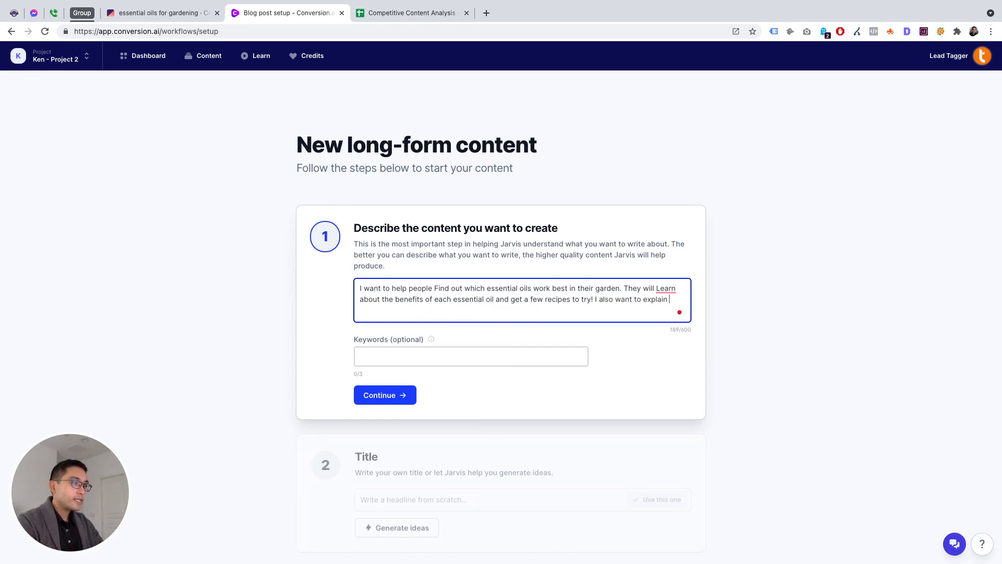
pyautogui.write(' which essential')
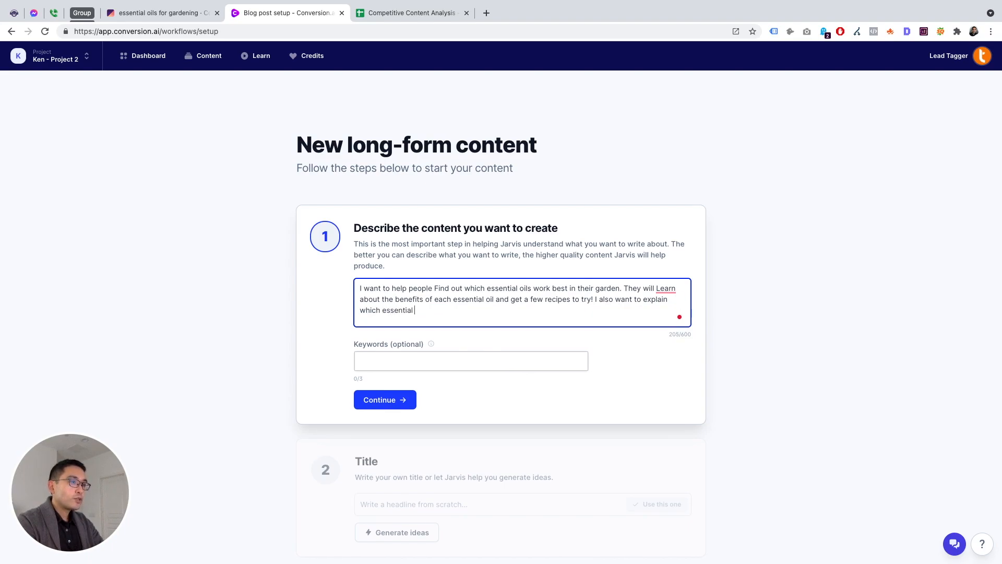
pyautogui.write(' oils help with garden pests, such as')
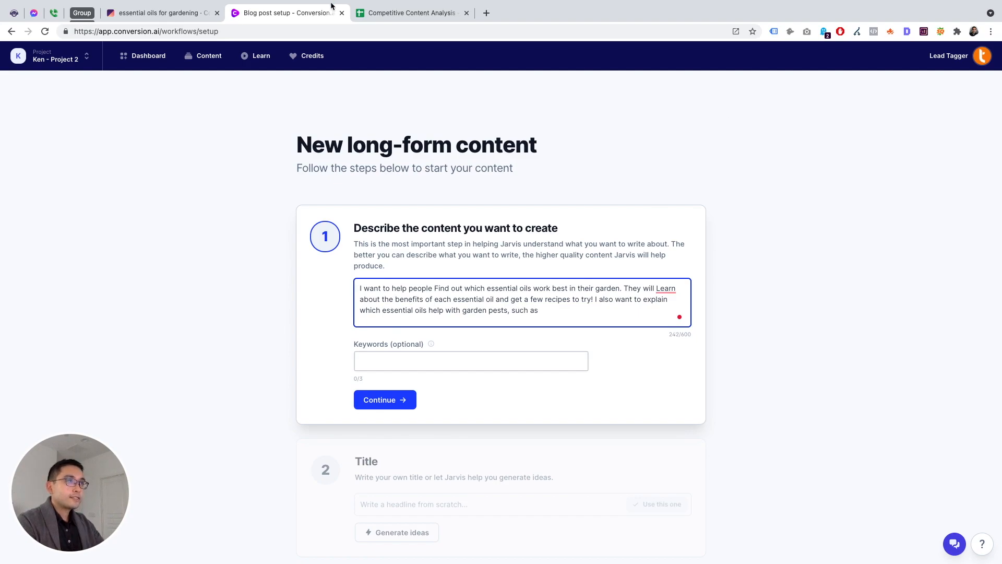
pyautogui.click(375, 13)
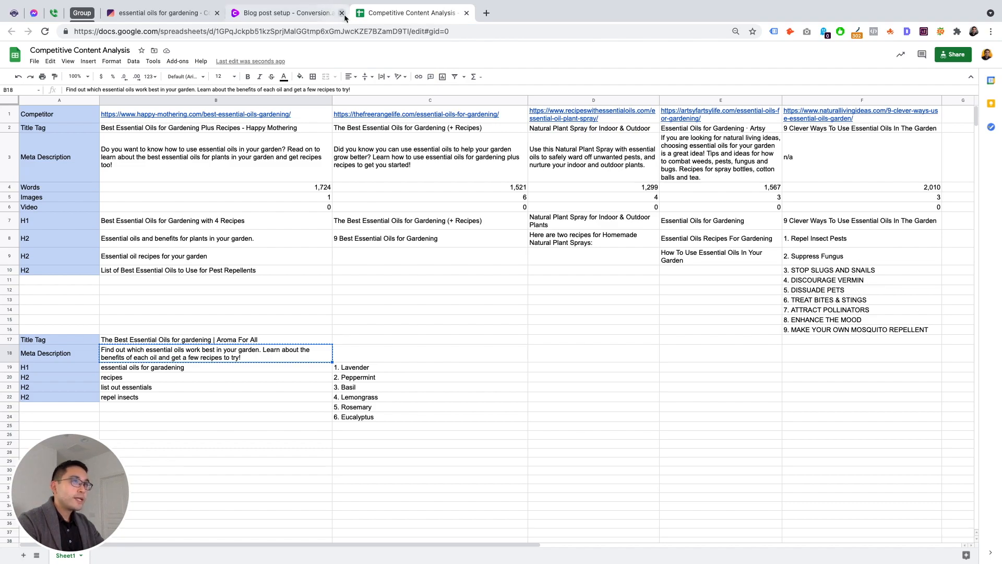
pyautogui.click(329, 15)
pyautogui.write('in')
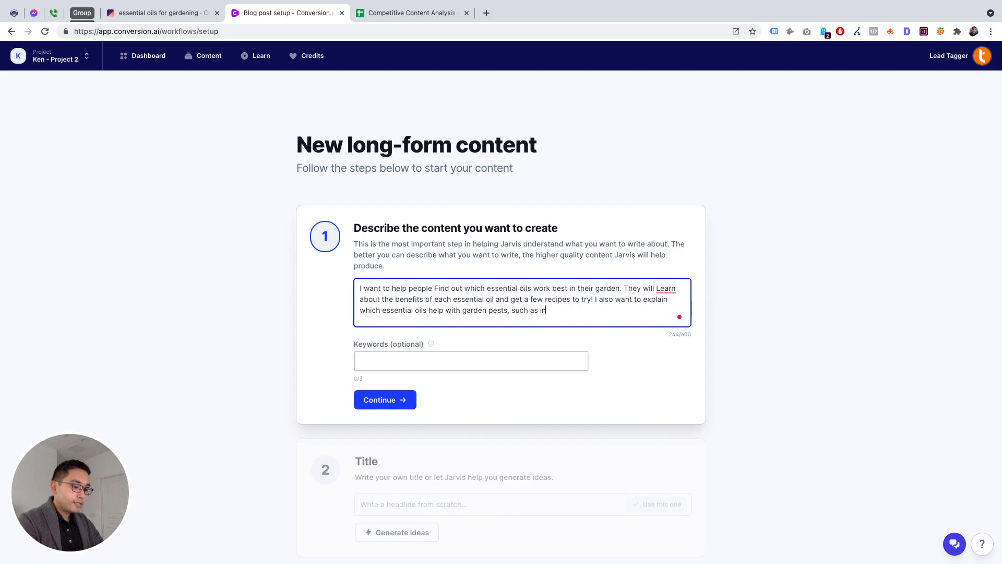
pyautogui.write('sects, slug')
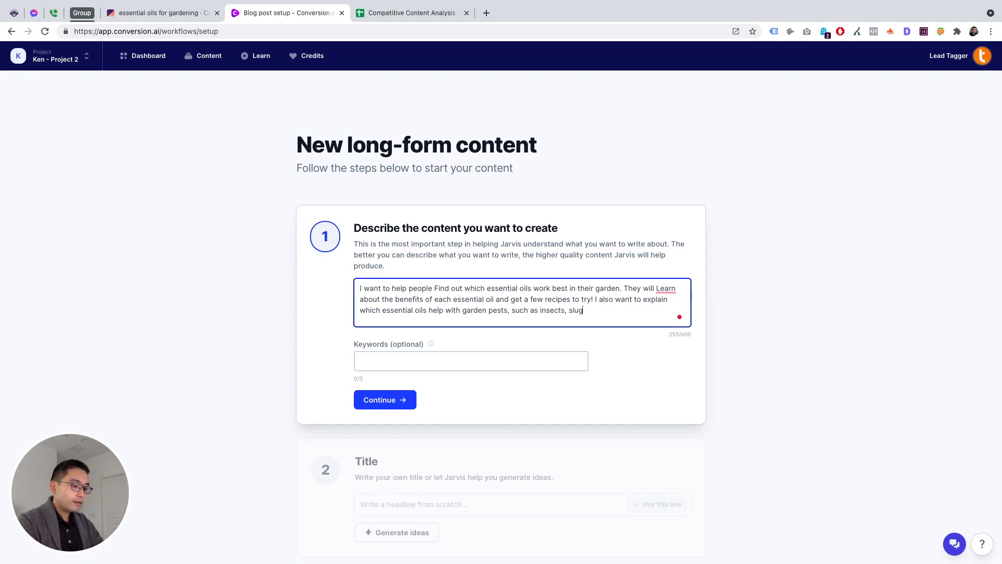
pyautogui.write('s, and vermin.')
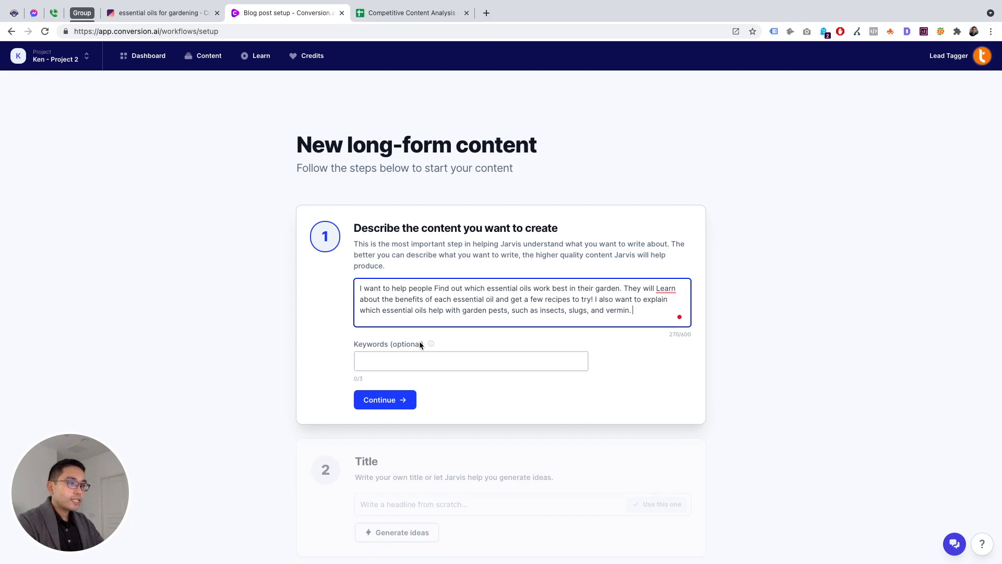
# Step: Add the keywords "essential oils for the garden", "best essential oils for gardening" and "essential oils for garden pests", and continue to the title section
pyautogui.click(422, 362)
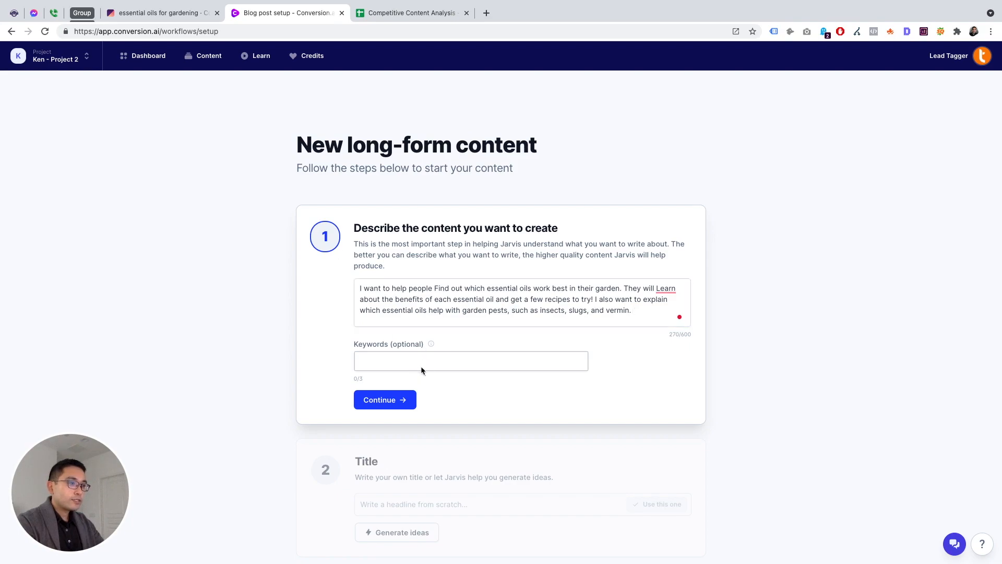
pyautogui.write('essent')
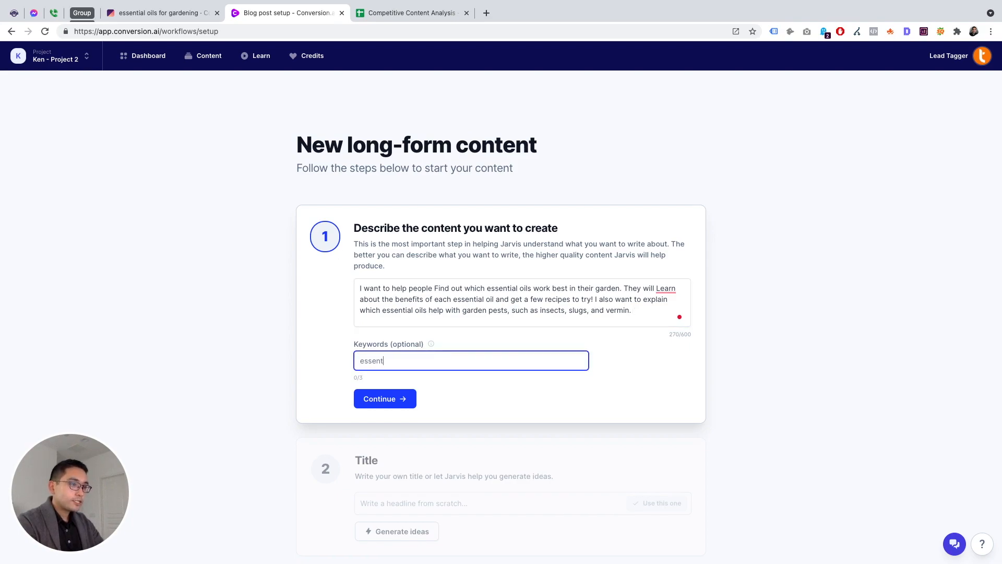
pyautogui.write('ial oils for ')
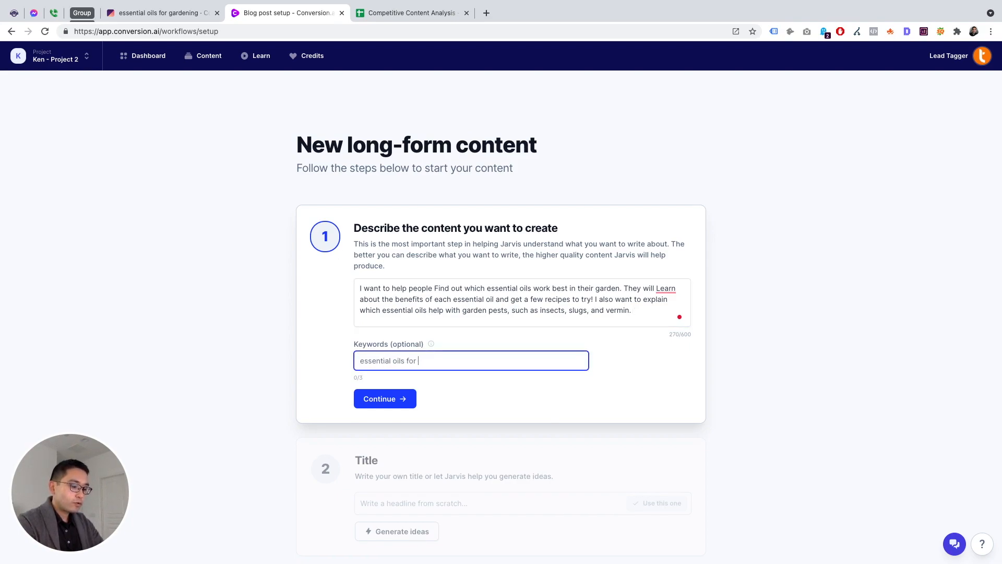
pyautogui.write('the garden')
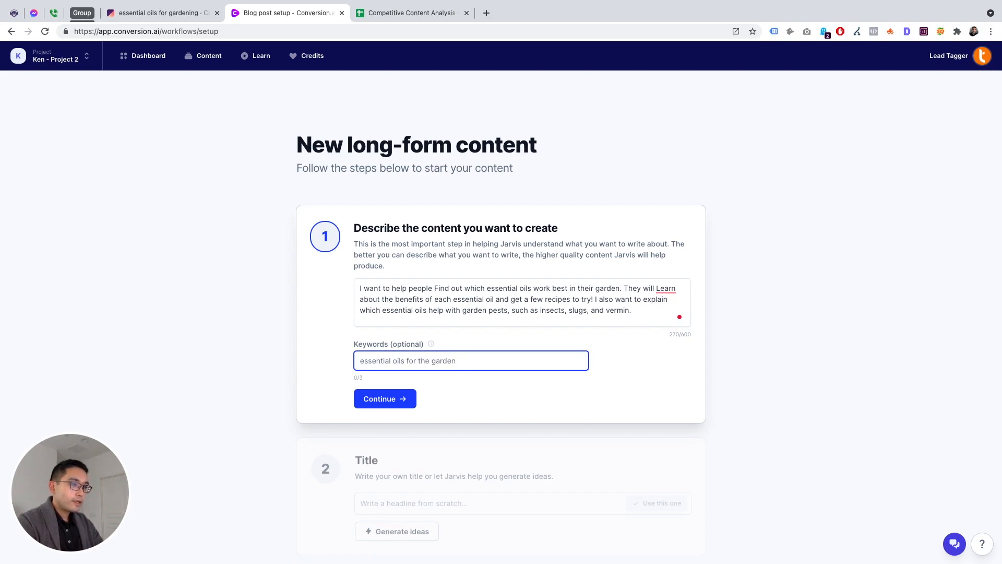
pyautogui.press('Return')
pyautogui.write('best ')
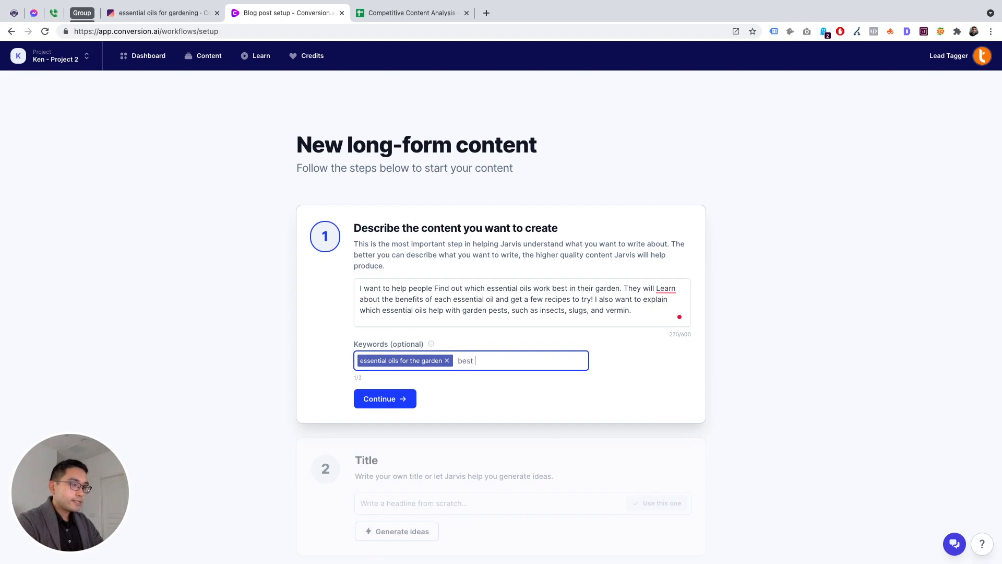
pyautogui.write('essential oils for gardening')
pyautogui.press('Return')
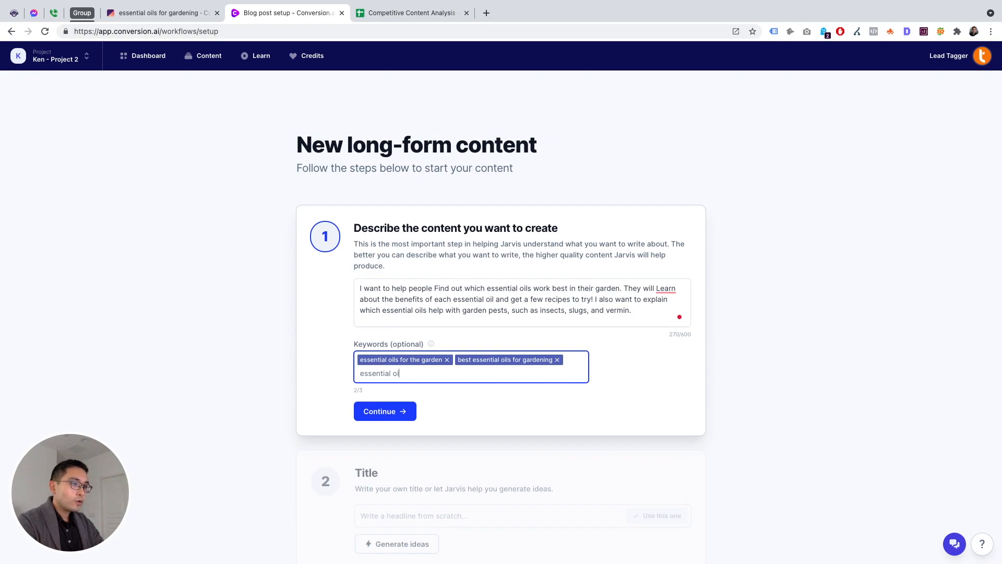
pyautogui.write('essential oils for')
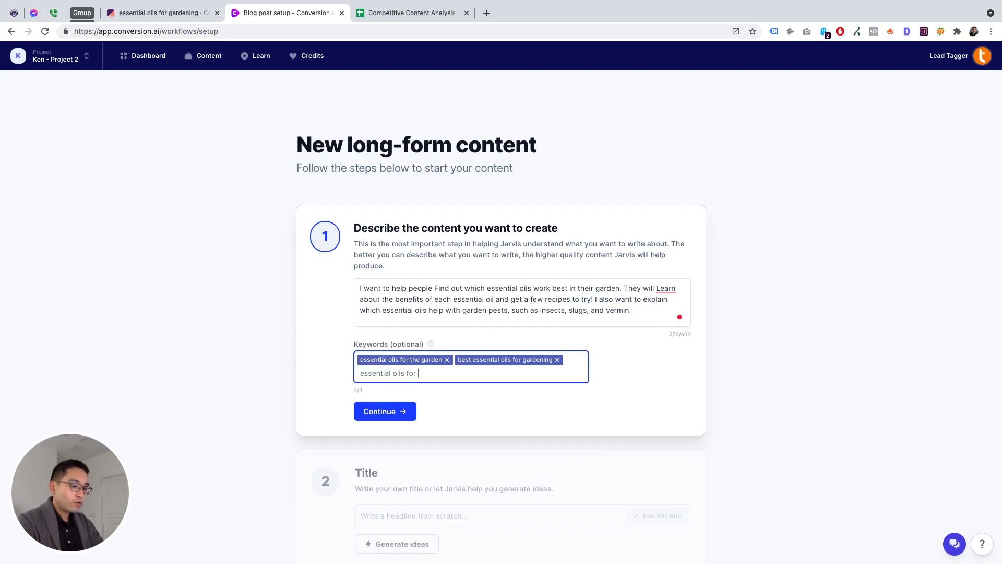
pyautogui.write(' garden pests')
pyautogui.press('Return')
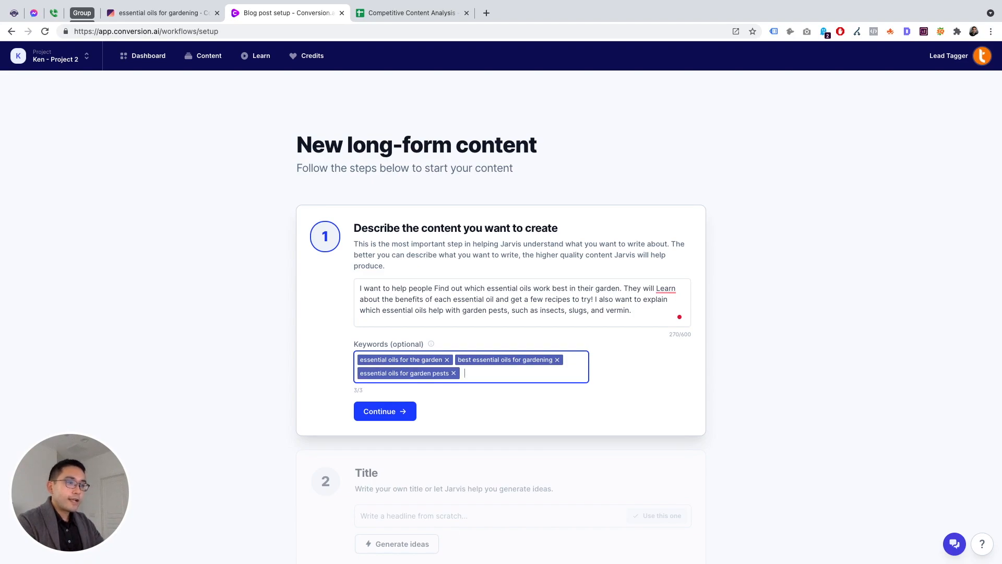
pyautogui.click(397, 418)
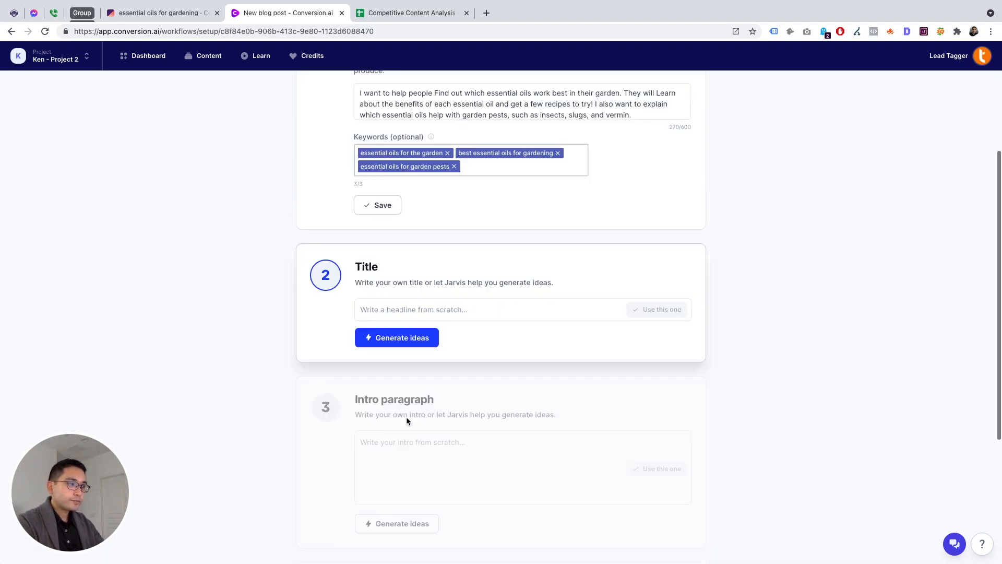
# Step: Enter "The Best Essential Oils for gardening" as the title, copied from the title tag in spreadsheet cell B17, and generate title ideas
pyautogui.click(412, 12)
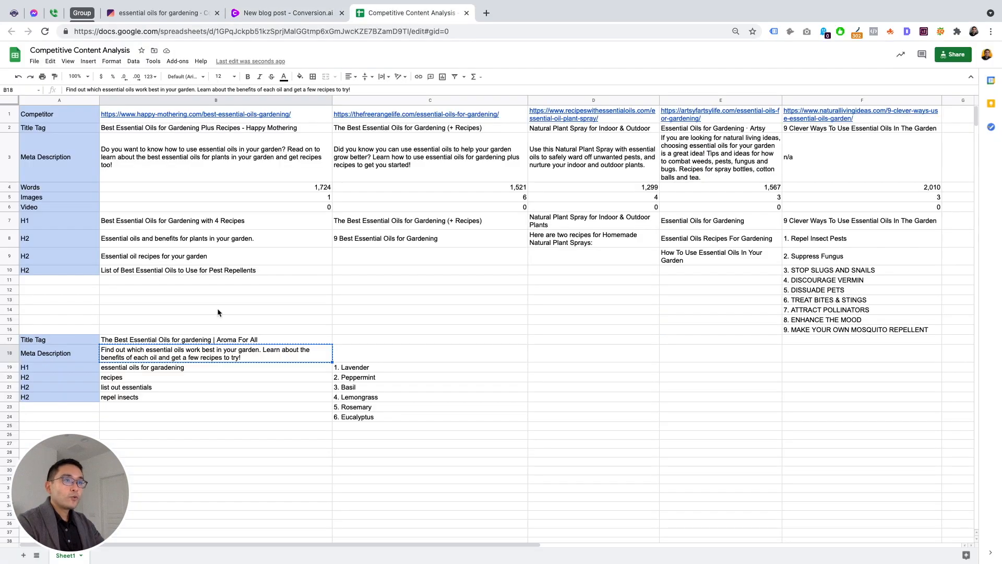
pyautogui.click(166, 342)
pyautogui.doubleClick(211, 339)
pyautogui.moveTo(211, 339); pyautogui.dragTo(80, 332)
pyautogui.press('super+c')
pyautogui.click(304, 14)
pyautogui.click(416, 309)
pyautogui.press('super+v')
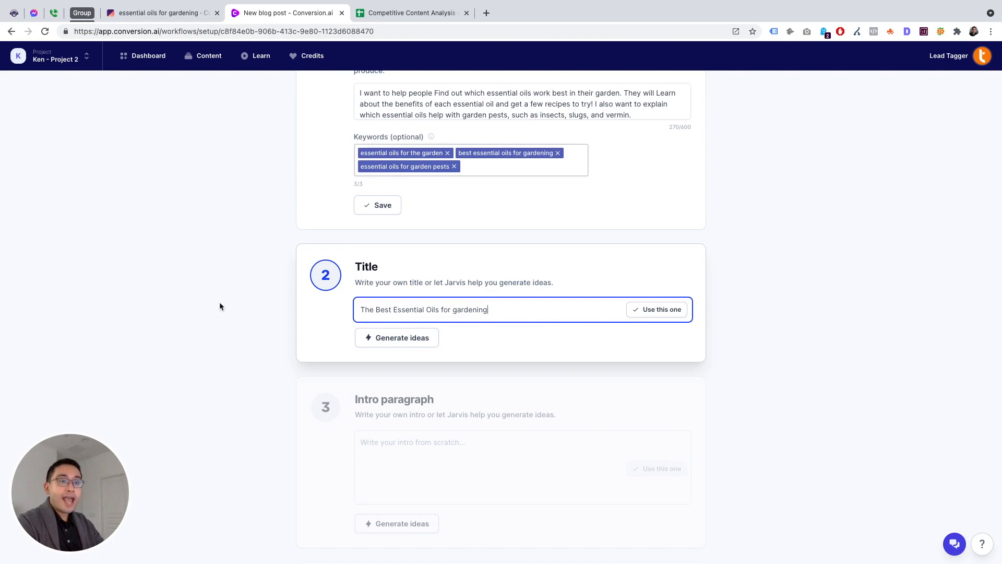
pyautogui.click(383, 338)
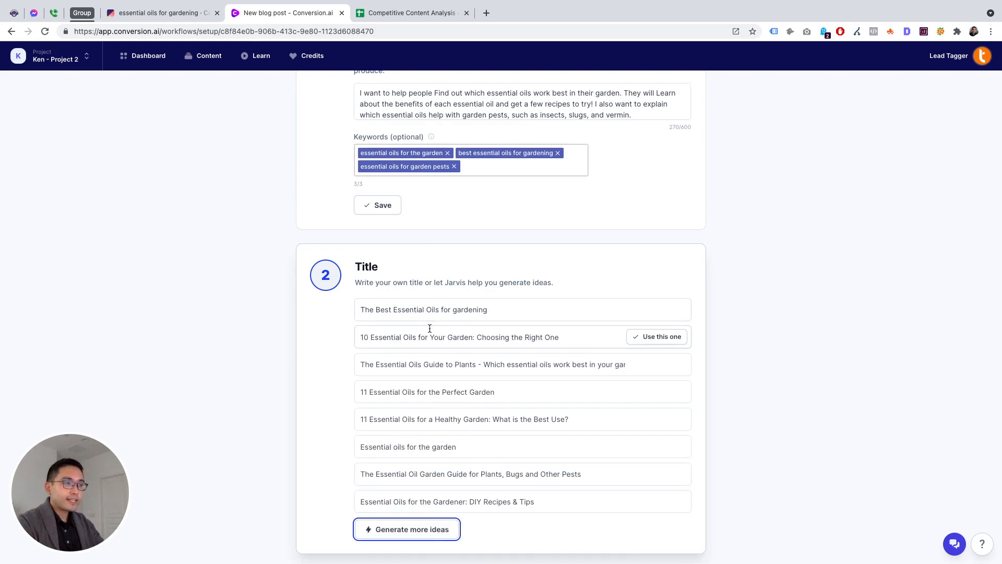
# Step: Compare the generated title ideas with the content description and the competitors' title tags in the spreadsheet
pyautogui.scroll(3, 389, 165)
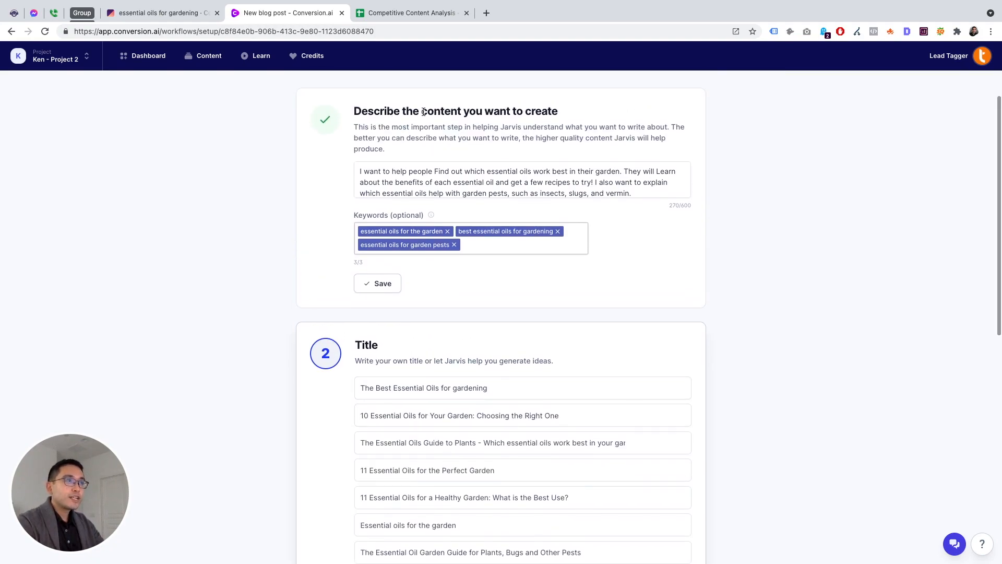
pyautogui.scroll(-3, 440, 264)
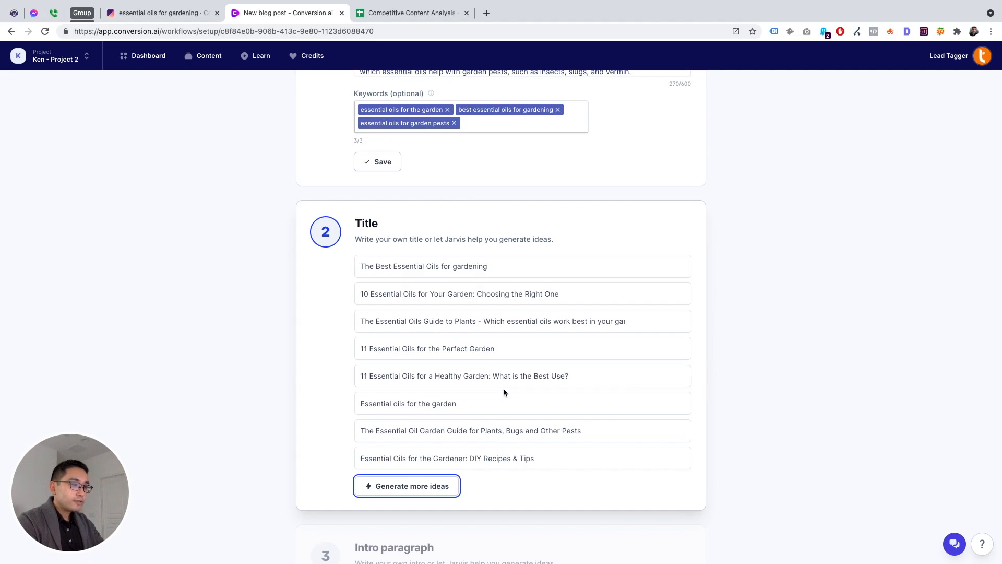
pyautogui.scroll(-1, 503, 387)
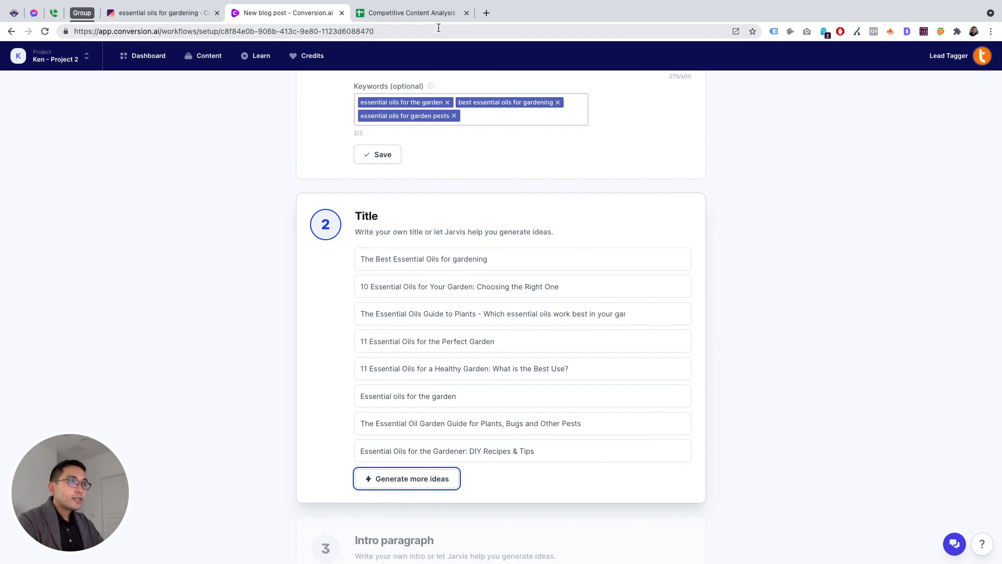
pyautogui.click(411, 12)
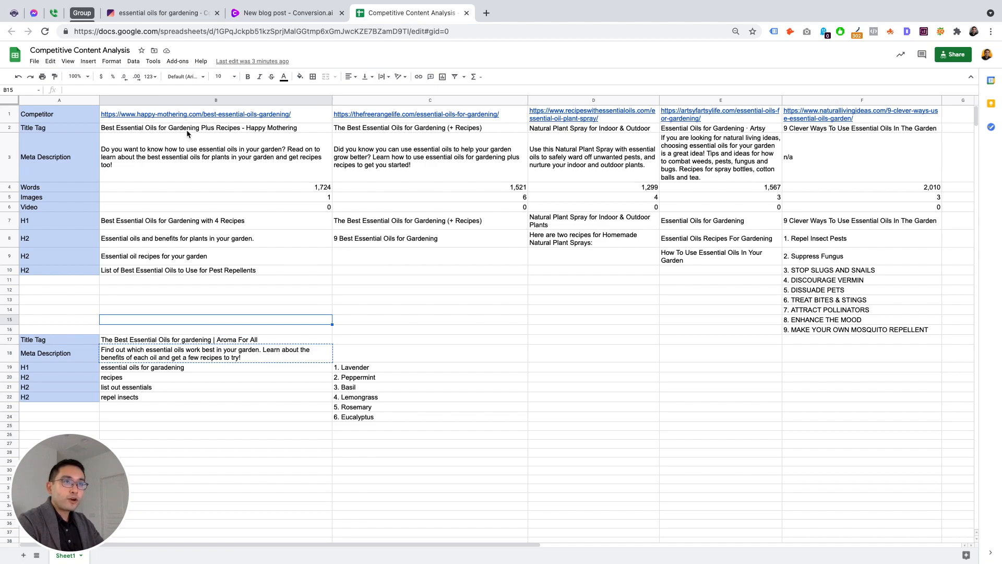
pyautogui.click(287, 12)
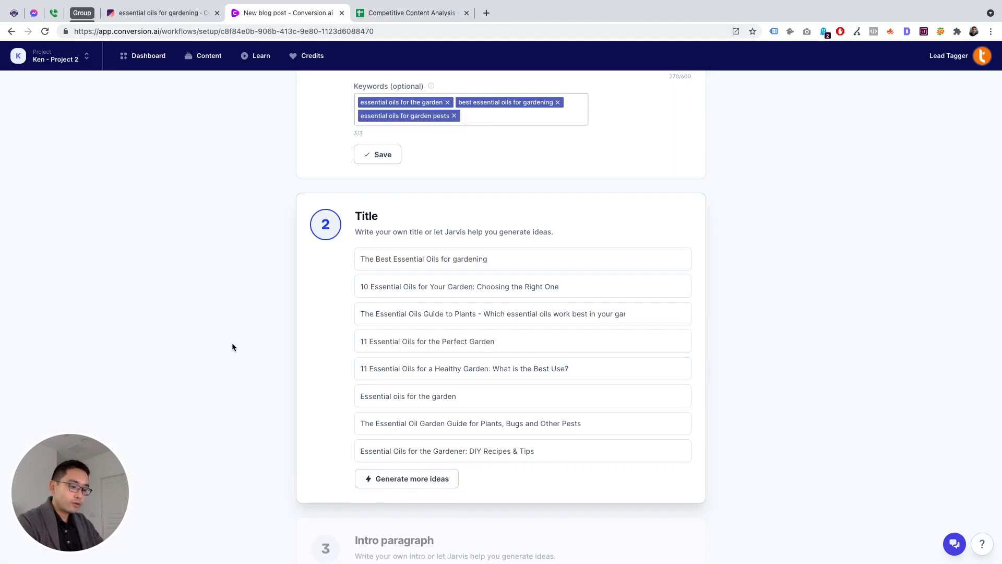
# Step: Search the long-form setup page for "essential oils for the g" and check the title ideas for matches
pyautogui.press('super+f')
pyautogui.write('essential f')
pyautogui.press('BackSpace')
pyautogui.write('oils f')
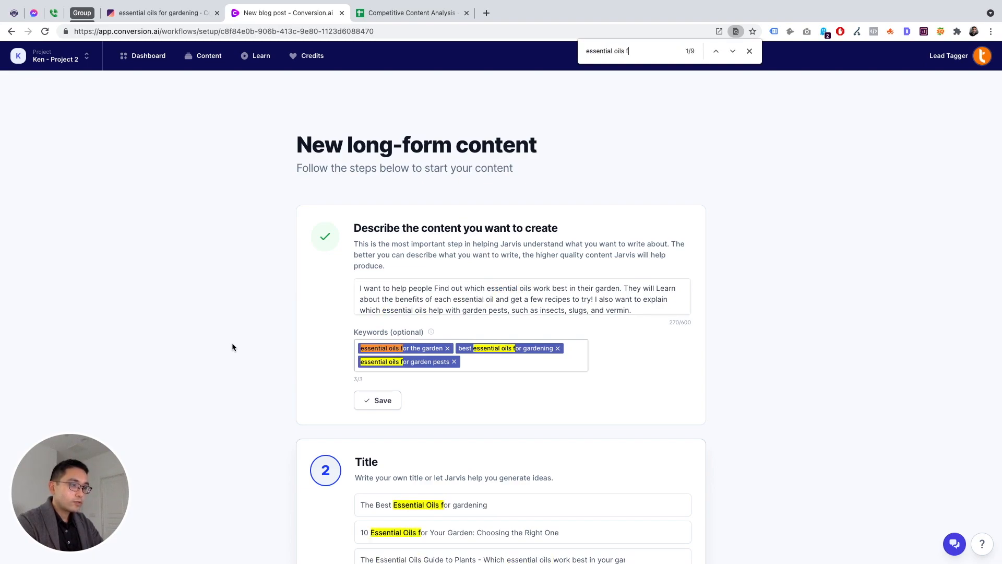
pyautogui.write('or the g')
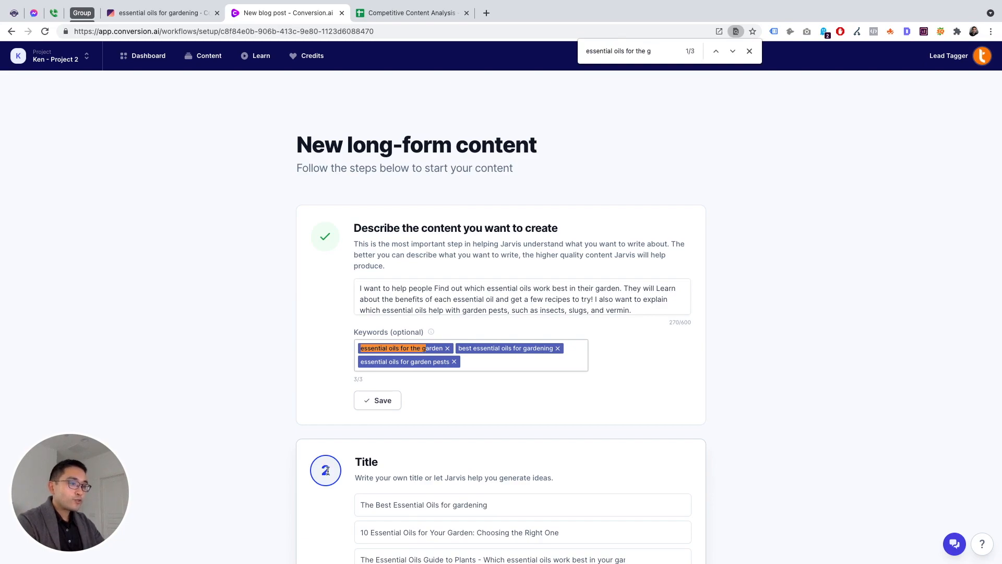
pyautogui.scroll(-4, 339, 468)
pyautogui.scroll(-1, 476, 480)
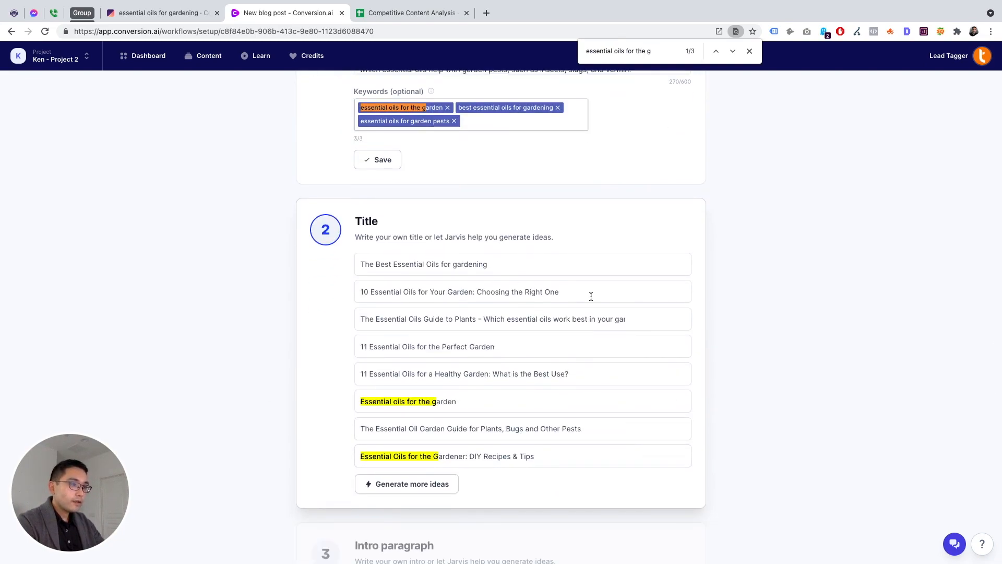
# Step: Shorten the page search to "essential oils for" and use the title idea "11 Essential Oils for a Healthy Garden: What is the Best Use?"
pyautogui.press('BackSpace')
pyautogui.press('BackSpace')
pyautogui.press('BackSpace')
pyautogui.press('BackSpace')
pyautogui.press('BackSpace')
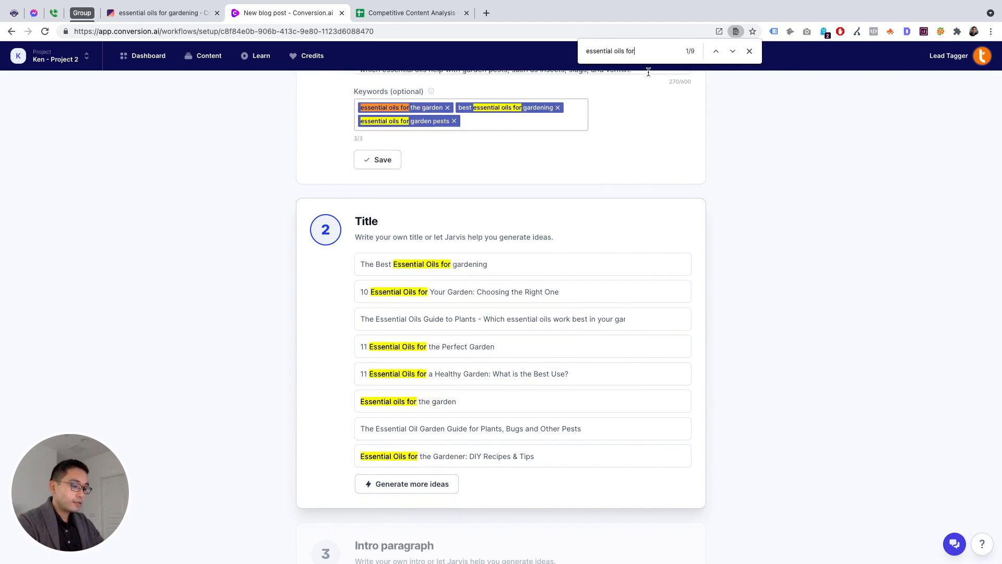
pyautogui.write('gar')
pyautogui.press('BackSpace')
pyautogui.press('BackSpace')
pyautogui.press('BackSpace')
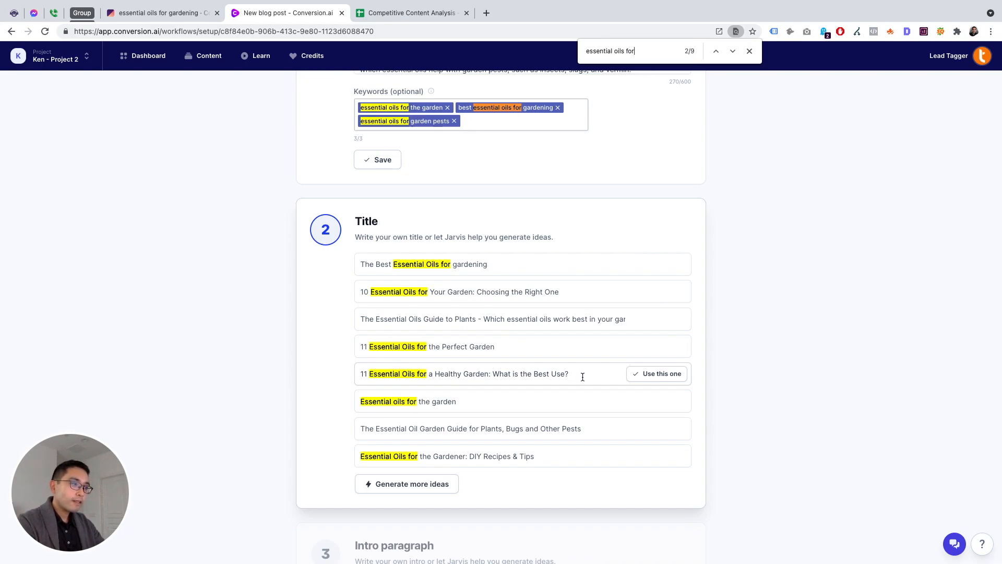
pyautogui.click(659, 373)
# Step: Fill in the intro paragraph with the competitor meta description copied from spreadsheet cell C3
pyautogui.click(443, 312)
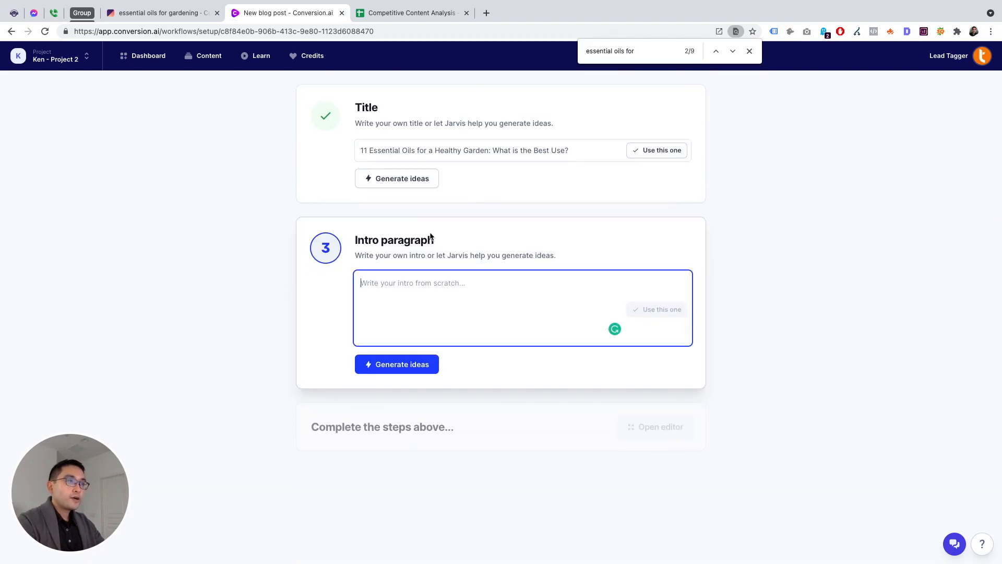
pyautogui.click(396, 11)
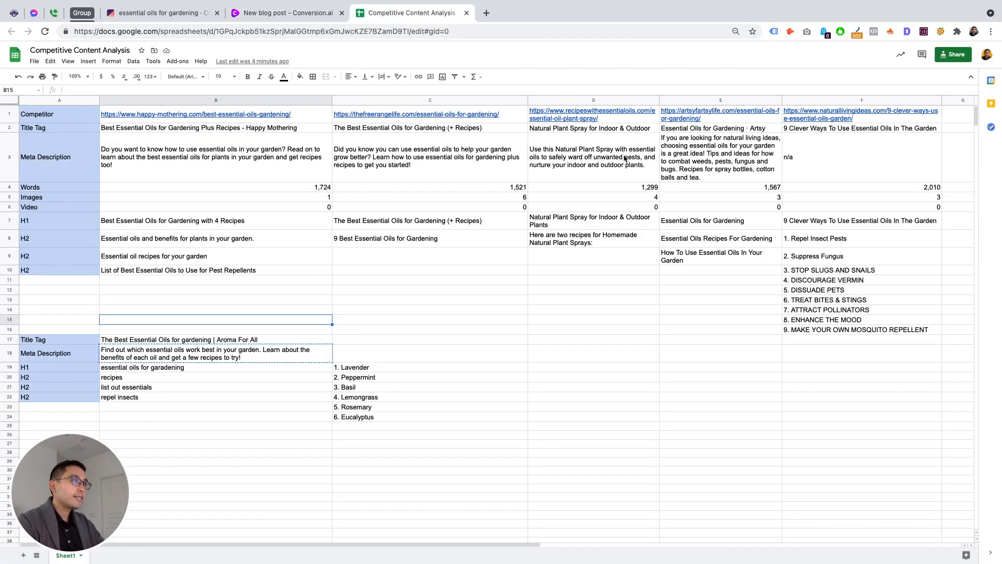
pyautogui.click(424, 165)
pyautogui.hotkey('ctrl', 'c')
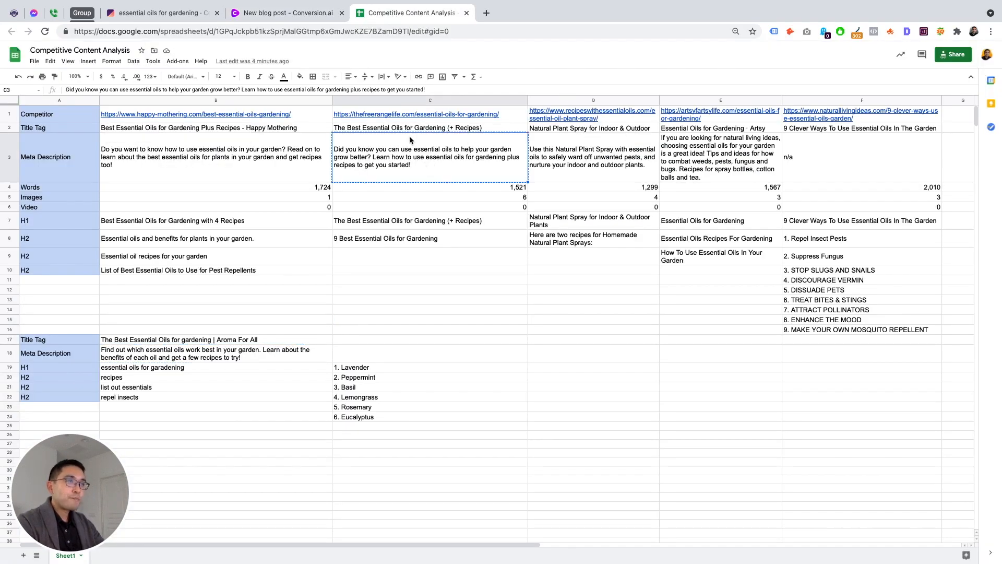
pyautogui.click(306, 12)
pyautogui.click(407, 286)
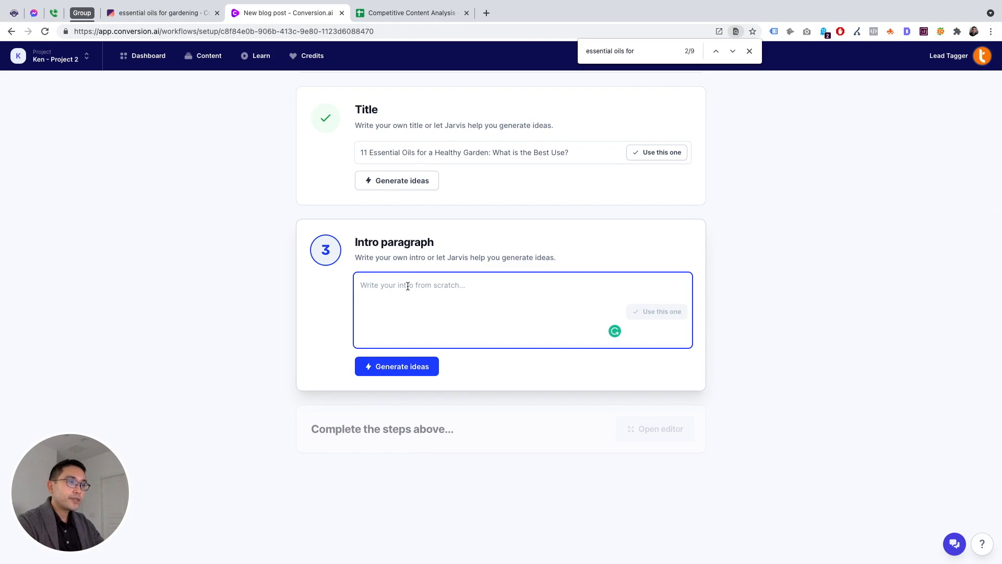
pyautogui.hotkey('ctrl', 'v')
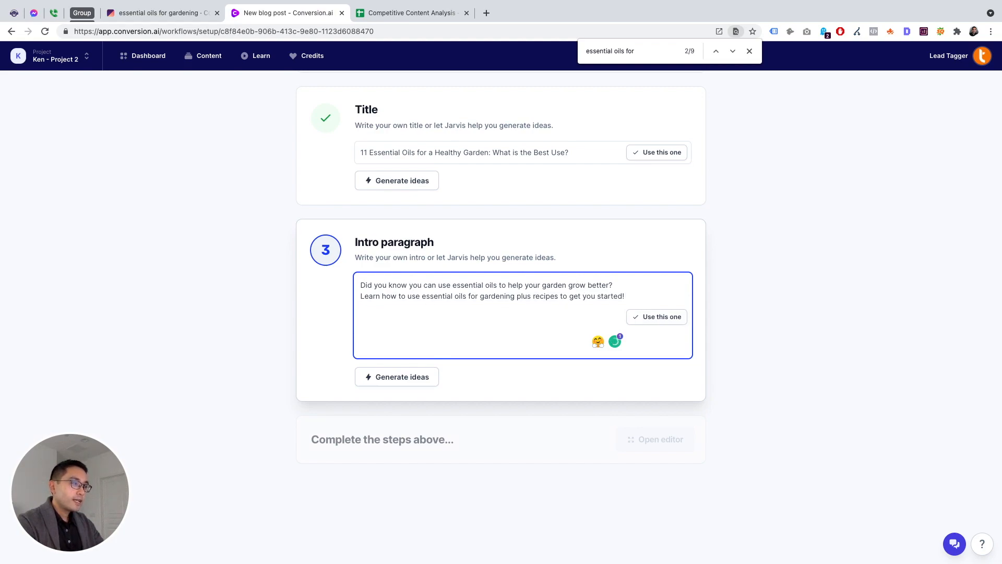
# Step: Continue the intro with "These are the top 11 oils you can use in your garden. I will be showing you the best recipes to try that will"
pyautogui.write('hese are the top 11 oils')
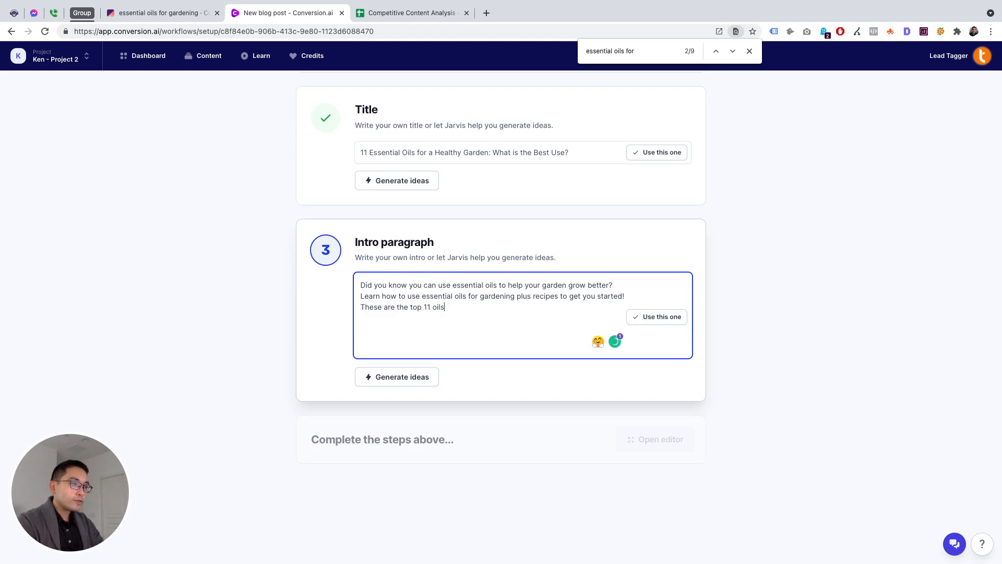
pyautogui.write(' you can use in your garden. I will be')
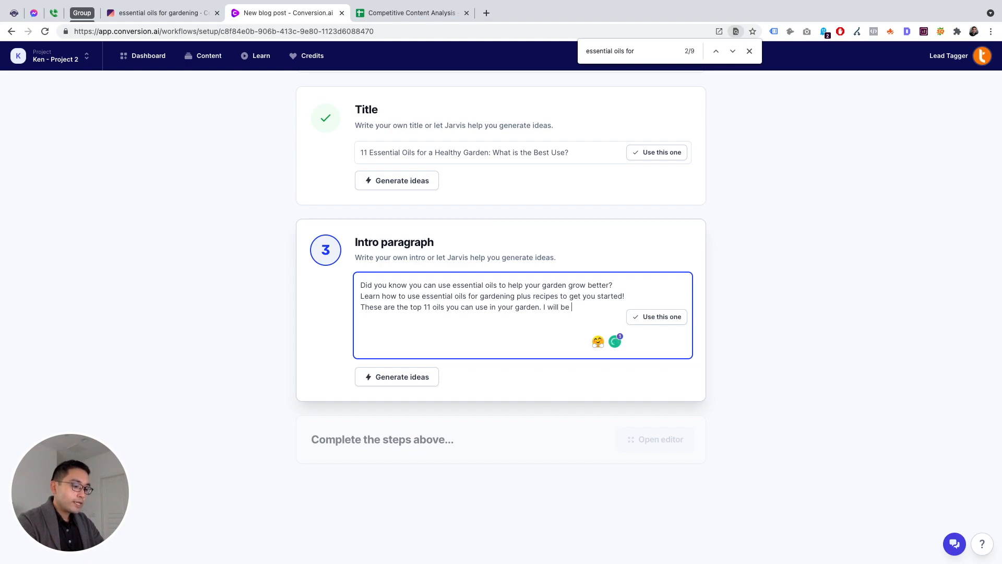
pyautogui.write('showing you ')
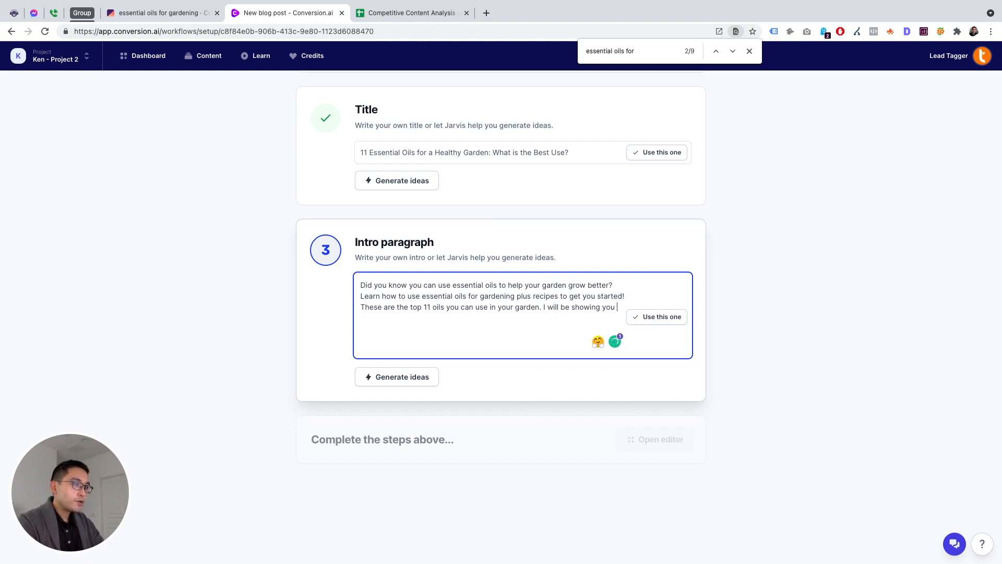
pyautogui.write('the best recipes to try that will')
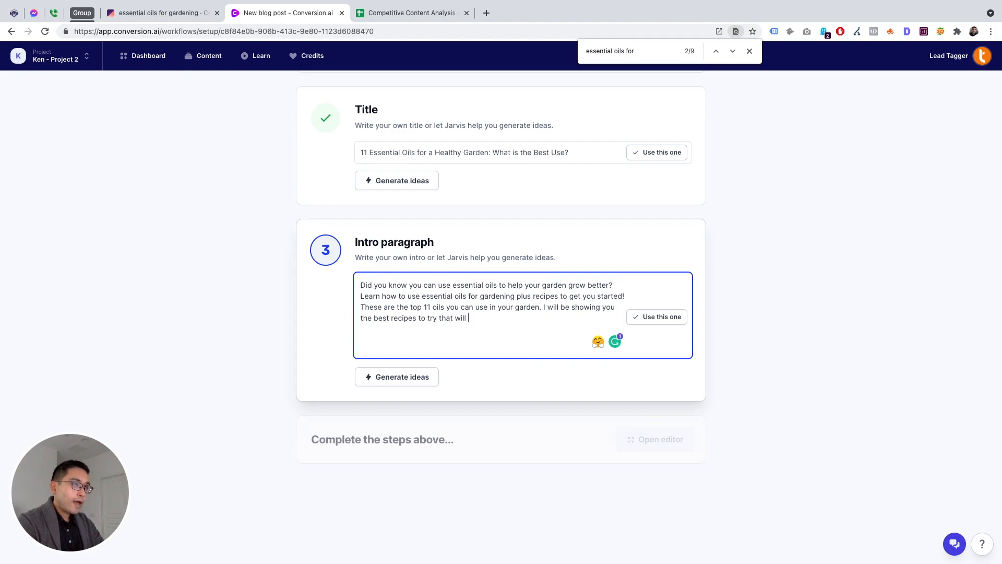
# Step: Consult the competitor headings in the spreadsheet and complete the intro sentence with "repel insect pests, slugs, and more."
pyautogui.click(459, 4)
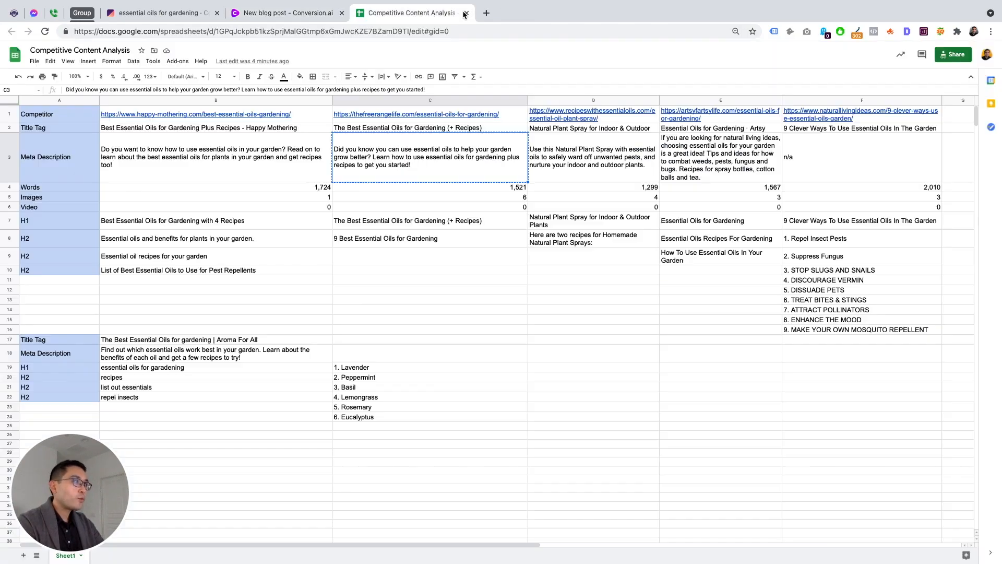
pyautogui.click(329, 10)
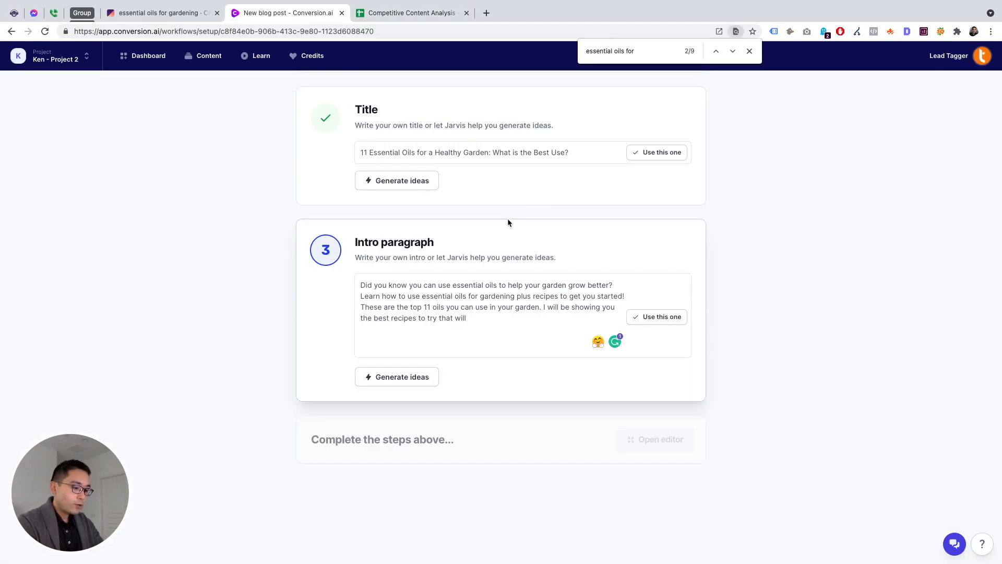
pyautogui.click(489, 330)
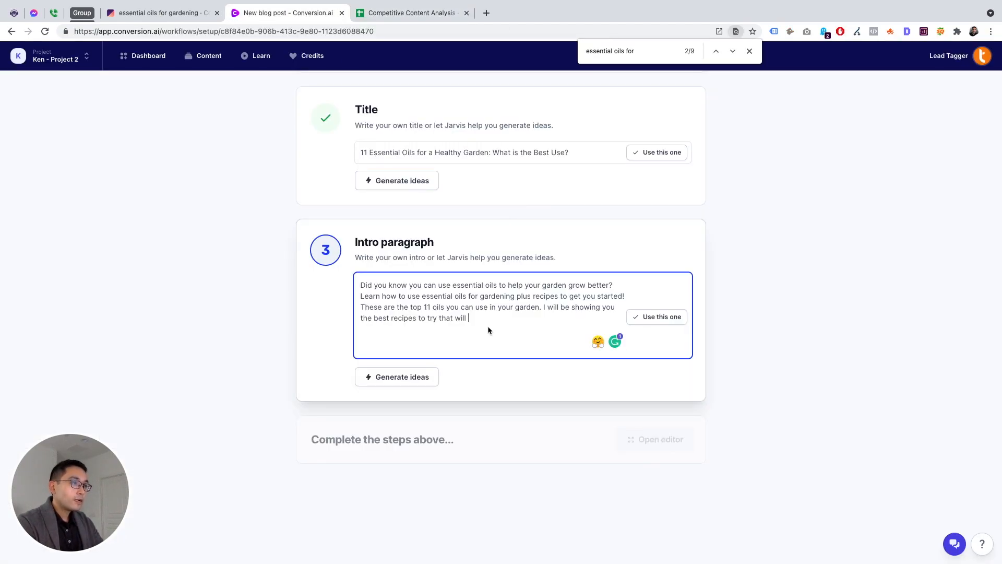
pyautogui.write('repel instect ps')
pyautogui.write('sts, slugs, and mo')
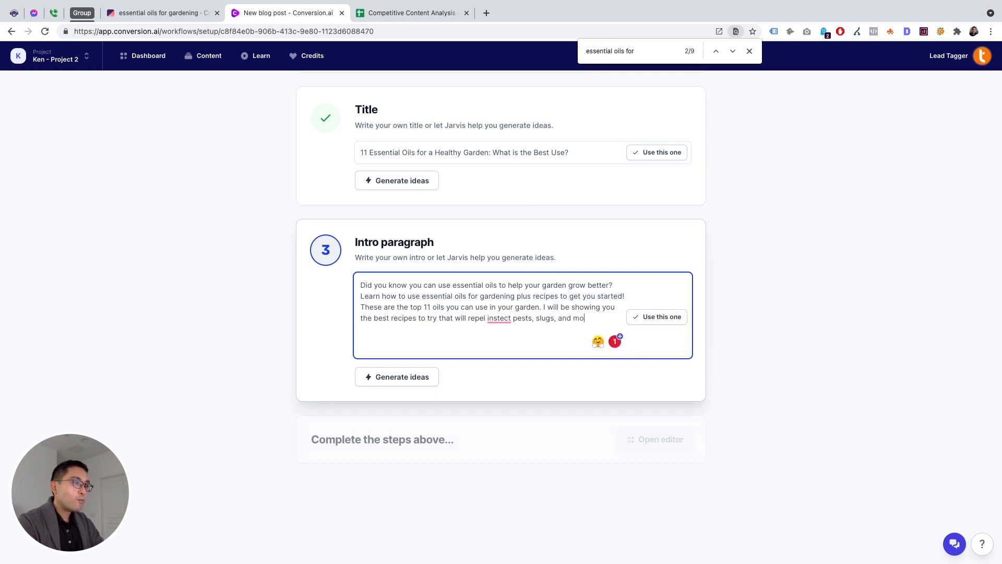
pyautogui.write('re.')
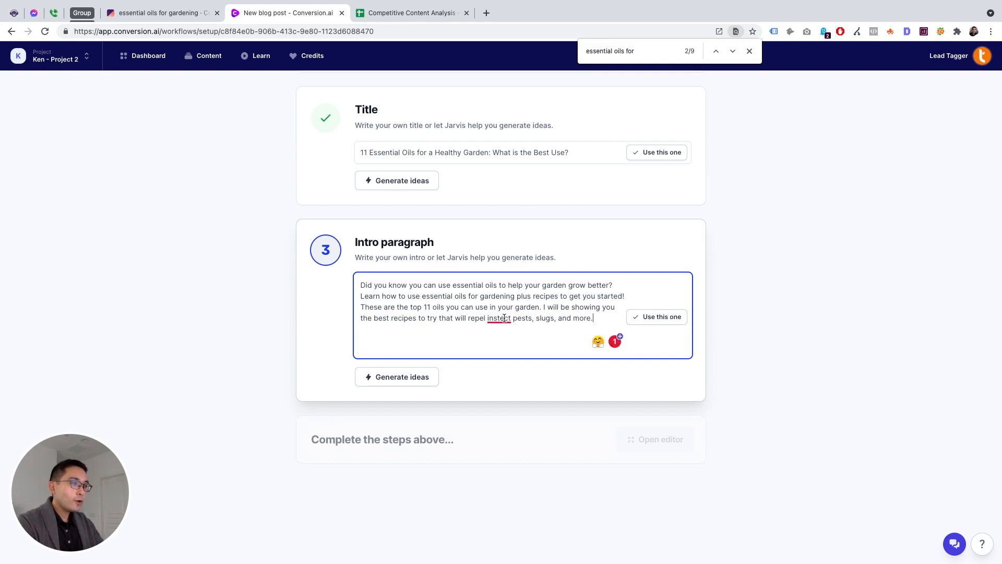
pyautogui.click(502, 337)
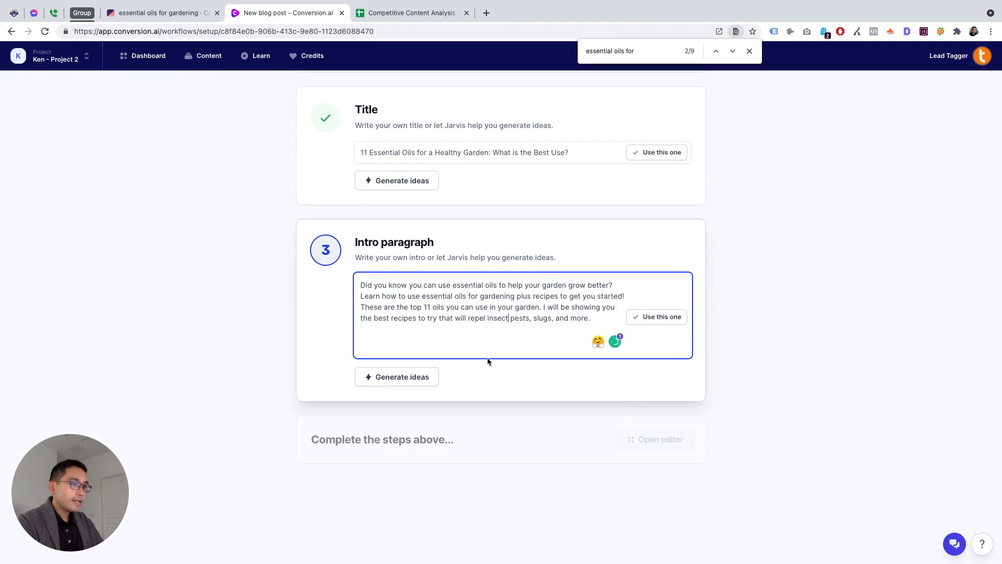
# Step: Generate intro ideas and use the one beginning "The best essential oils for your garden are those that will help you achieve an abundant harvest"
pyautogui.click(423, 379)
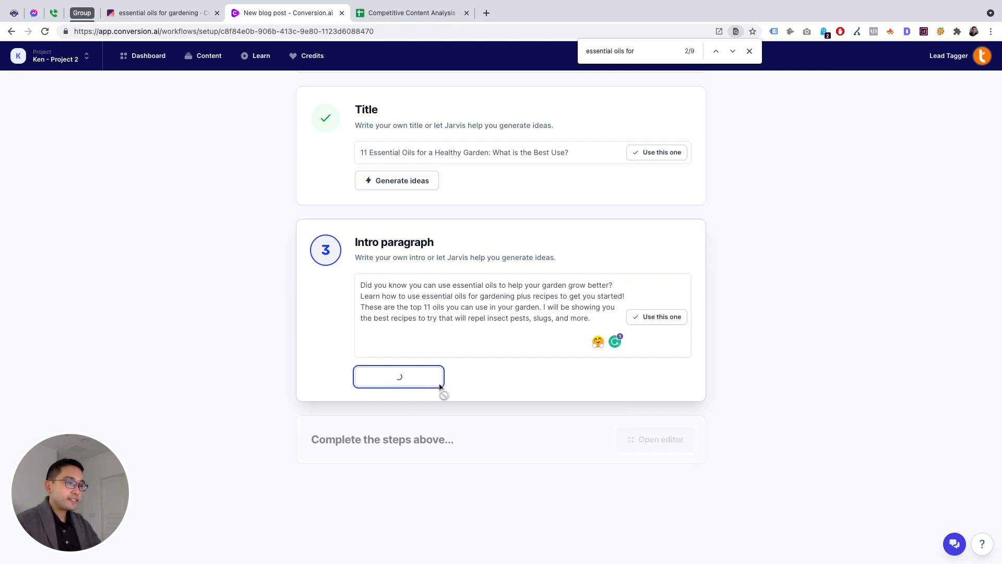
pyautogui.click(749, 51)
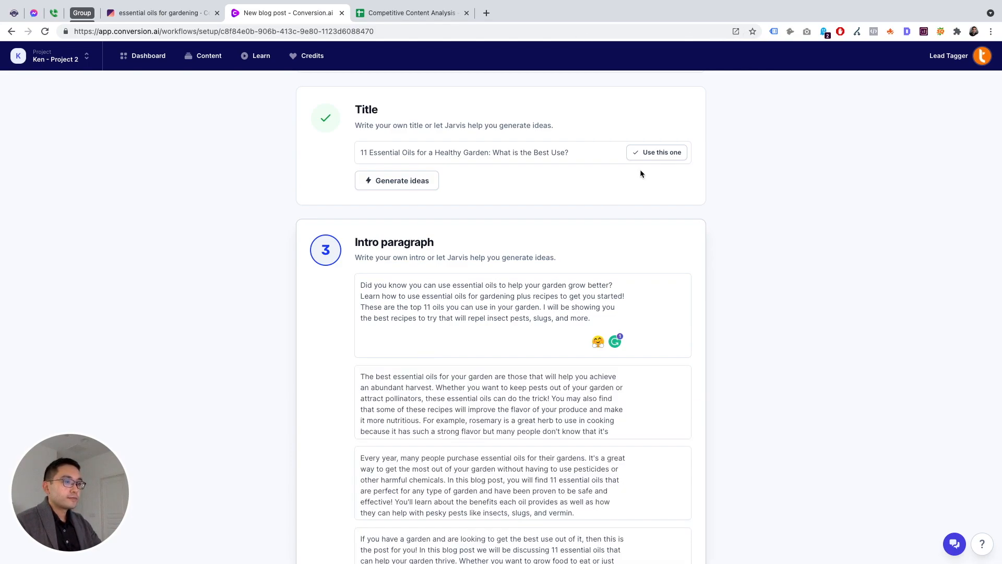
pyautogui.scroll(-1, 397, 347)
pyautogui.scroll(-1, 472, 348)
pyautogui.scroll(1, 471, 349)
pyautogui.scroll(-1, 271, 366)
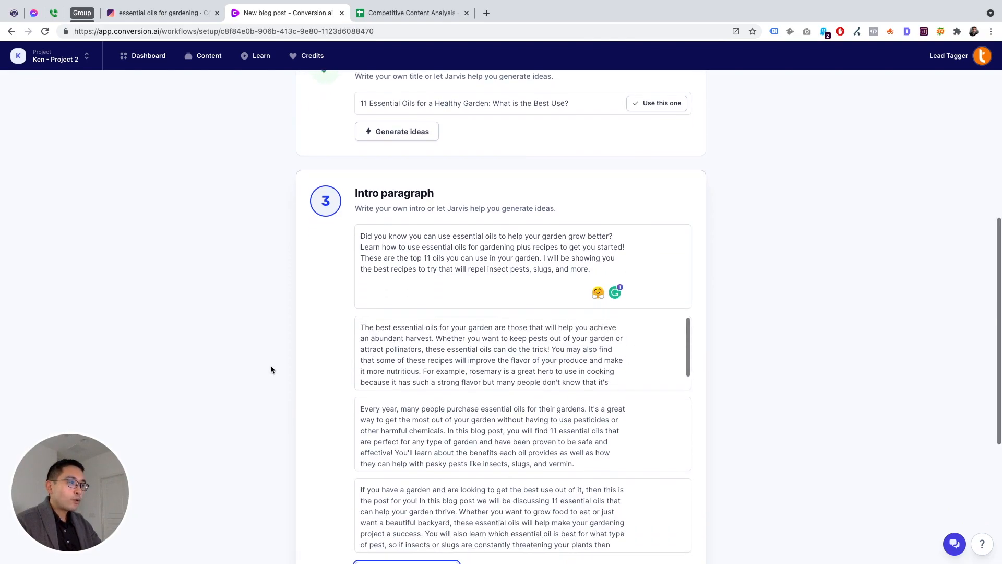
pyautogui.scroll(-1, 283, 366)
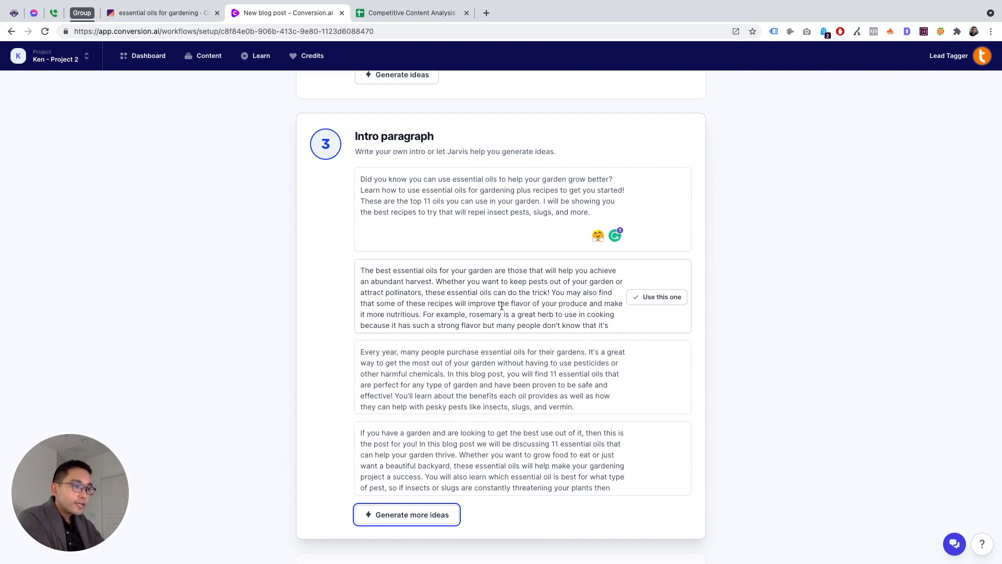
pyautogui.click(649, 295)
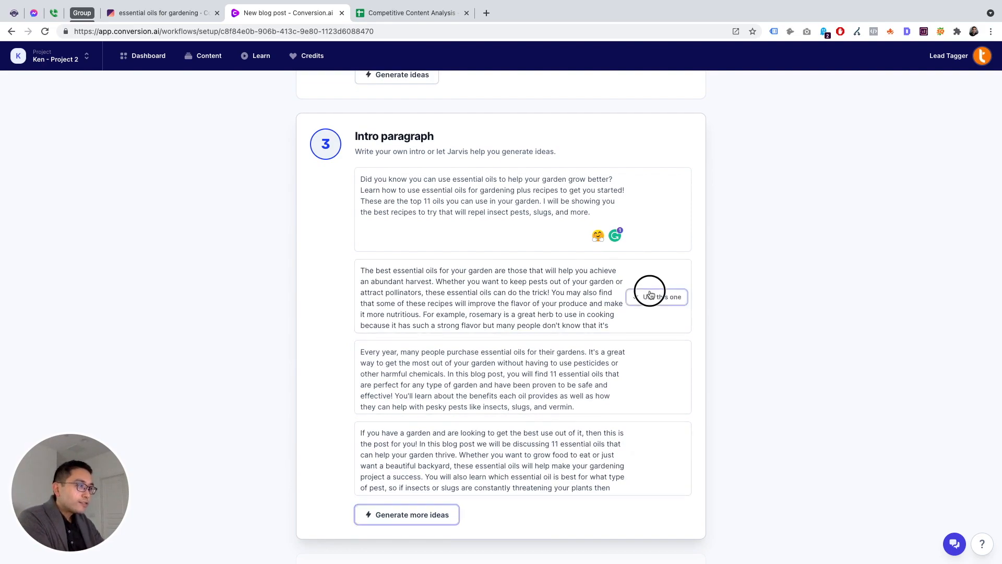
# Step: Open the new post in the document editor and compose additional text at medium output length
pyautogui.click(655, 363)
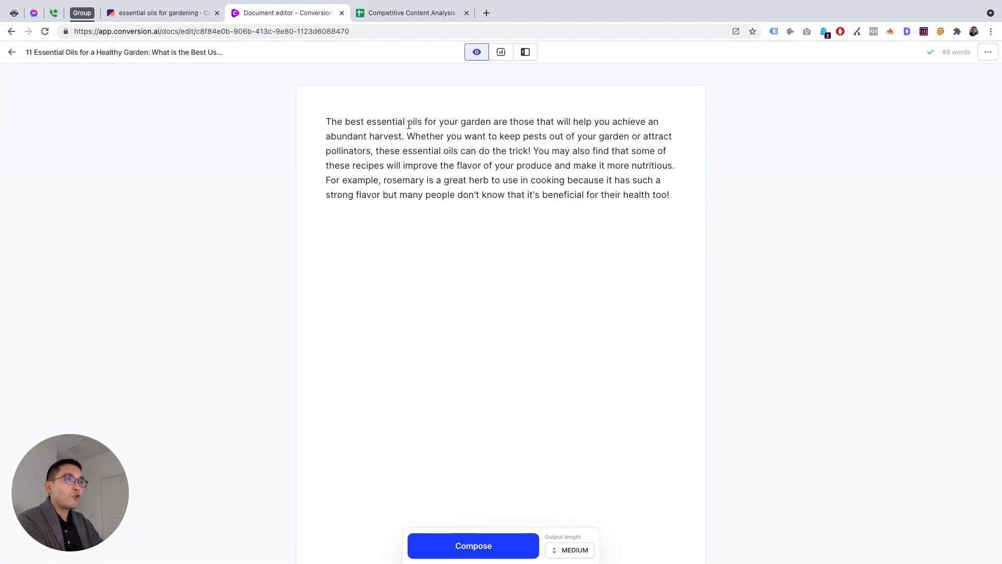
pyautogui.click(503, 545)
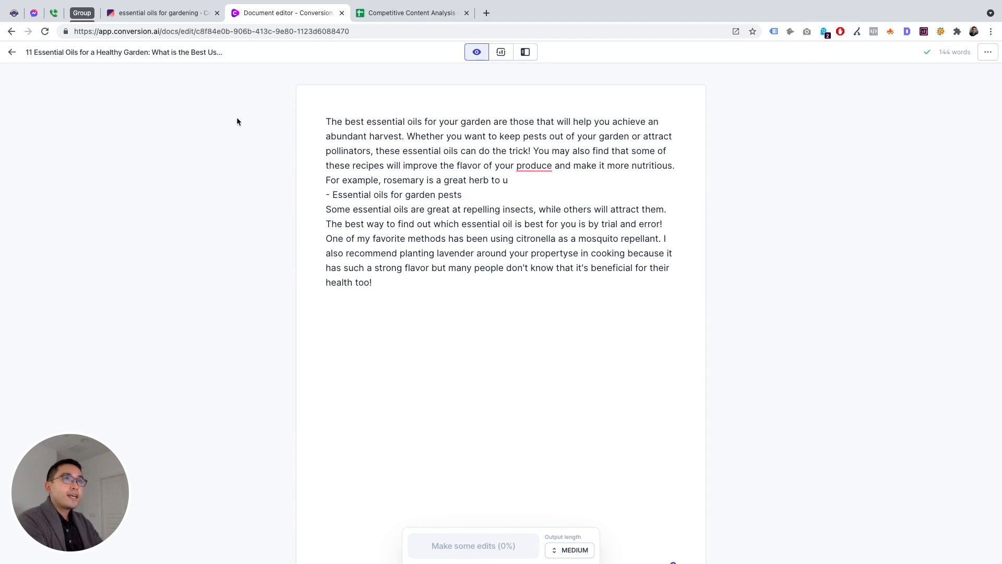
# Step: Show Surfer beside the document and load its existing "essential oils for gardening" content editor, checking the keyword against the separate Surfer draft
pyautogui.click(496, 56)
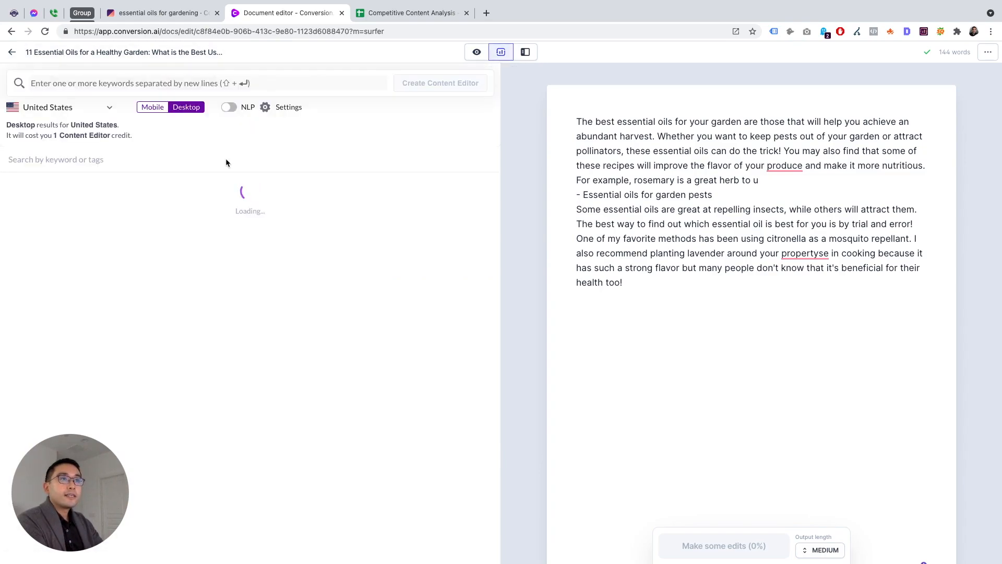
pyautogui.click(174, 14)
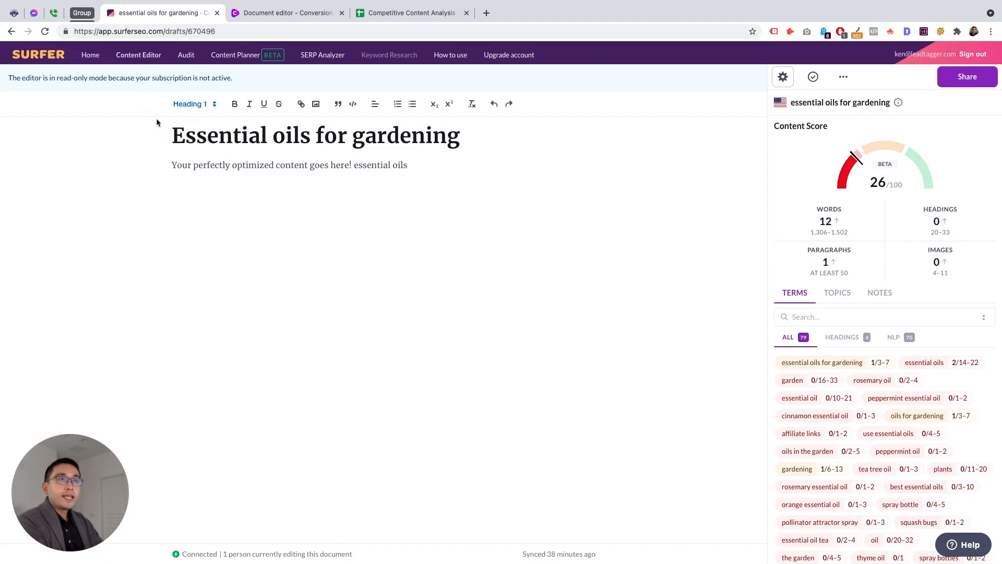
pyautogui.moveTo(172, 130); pyautogui.dragTo(452, 134)
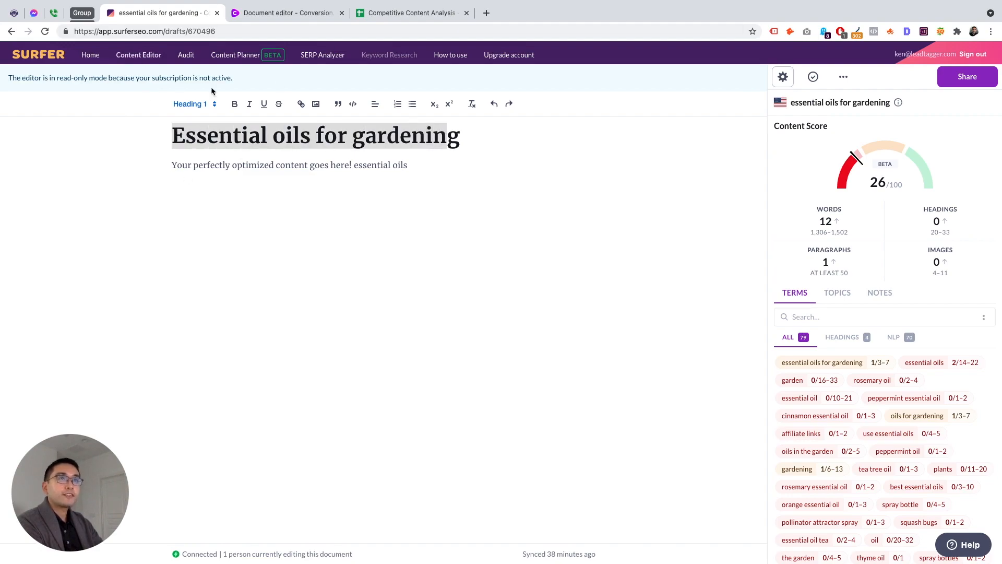
pyautogui.click(304, 14)
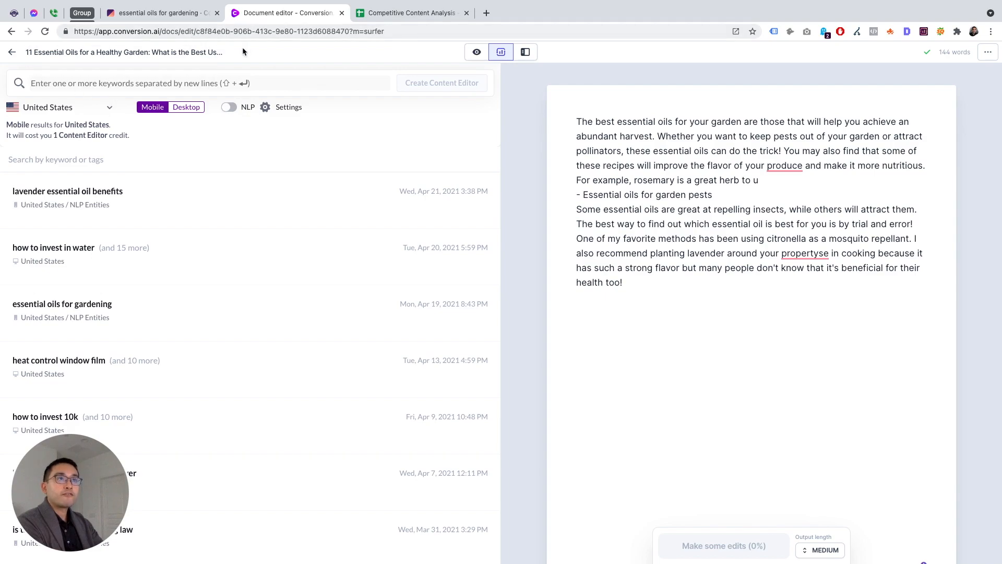
pyautogui.scroll(-1, 146, 205)
pyautogui.scroll(-2, 145, 213)
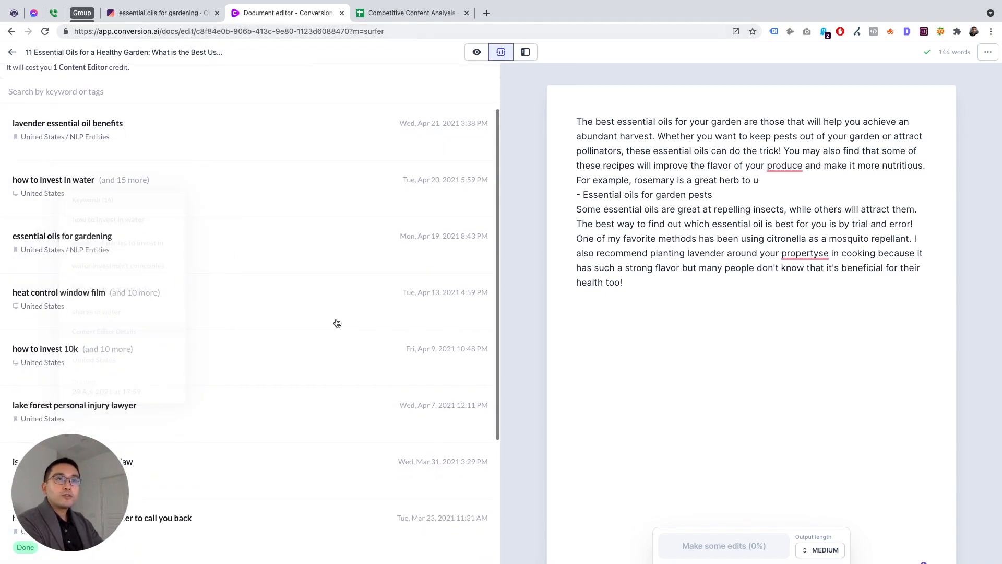
pyautogui.click(84, 241)
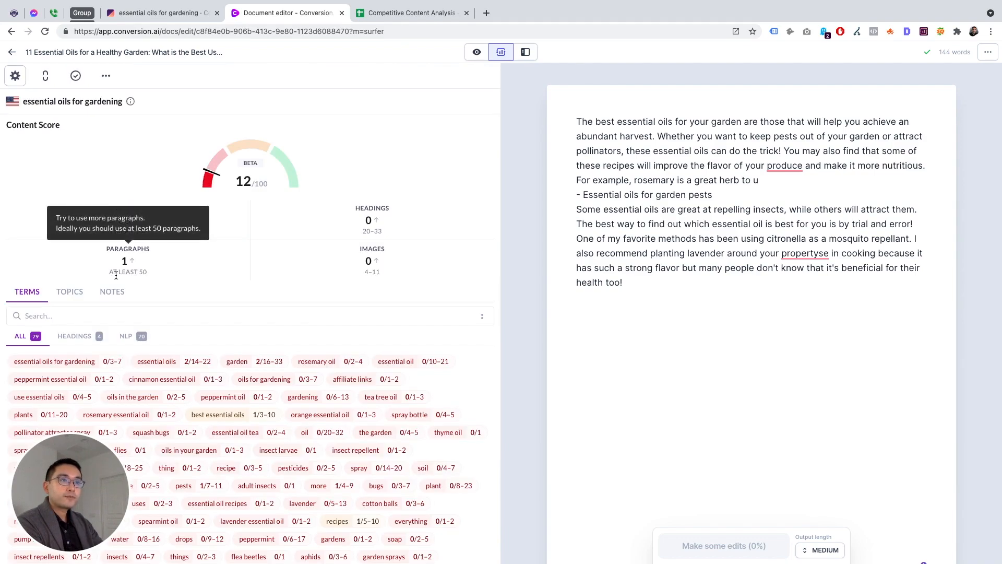
# Step: Replace "essential oils for your garden" in the opening sentence with the suggested Surfer term "essential oils for gardening"
pyautogui.moveTo(51, 462); pyautogui.dragTo(923, 486)
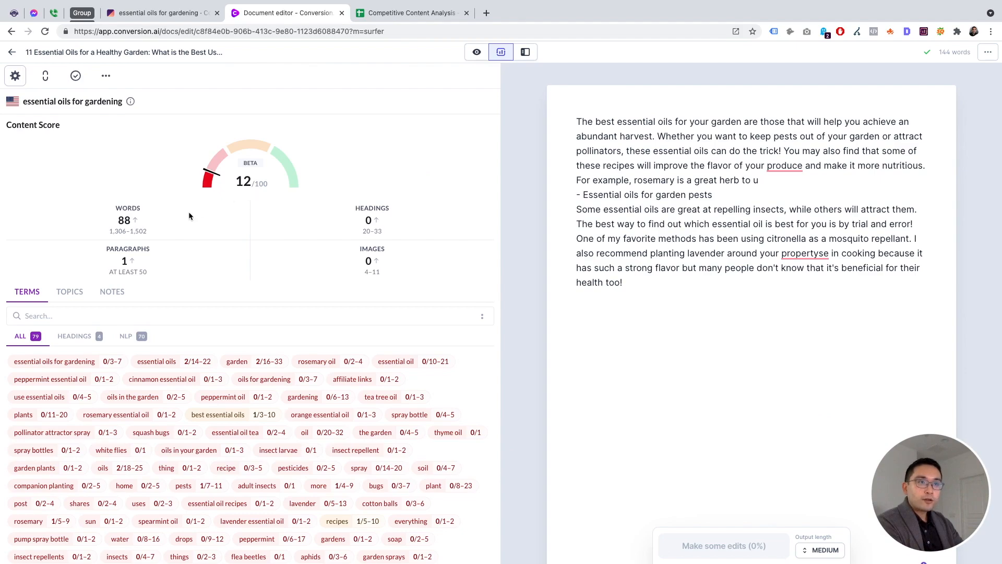
pyautogui.scroll(-1, 135, 211)
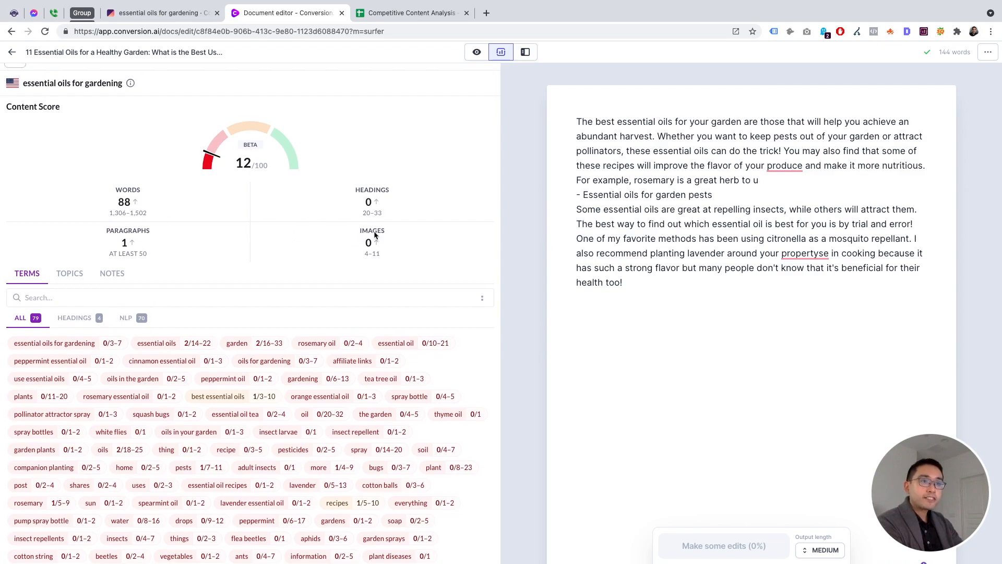
pyautogui.scroll(-1, 374, 230)
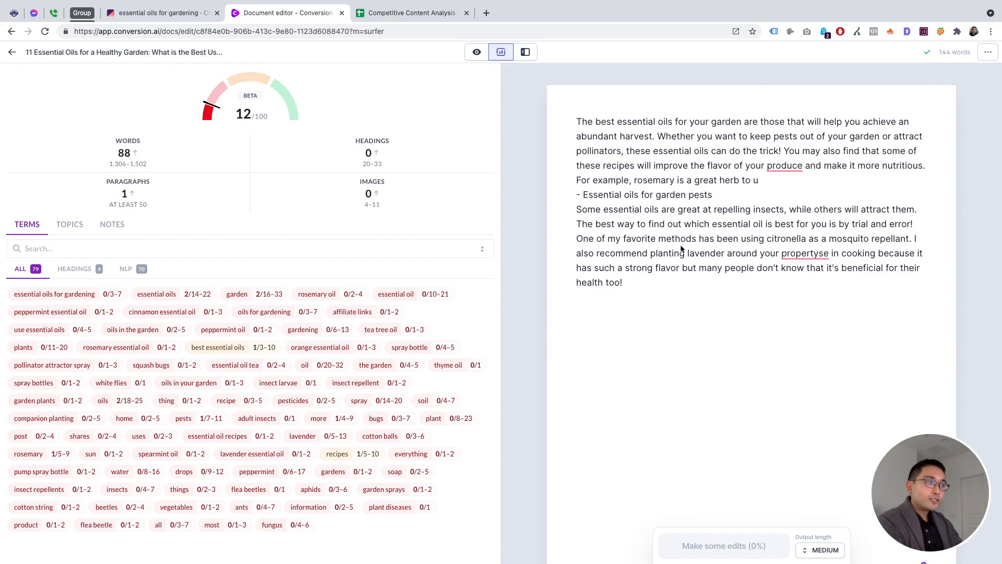
pyautogui.click(636, 265)
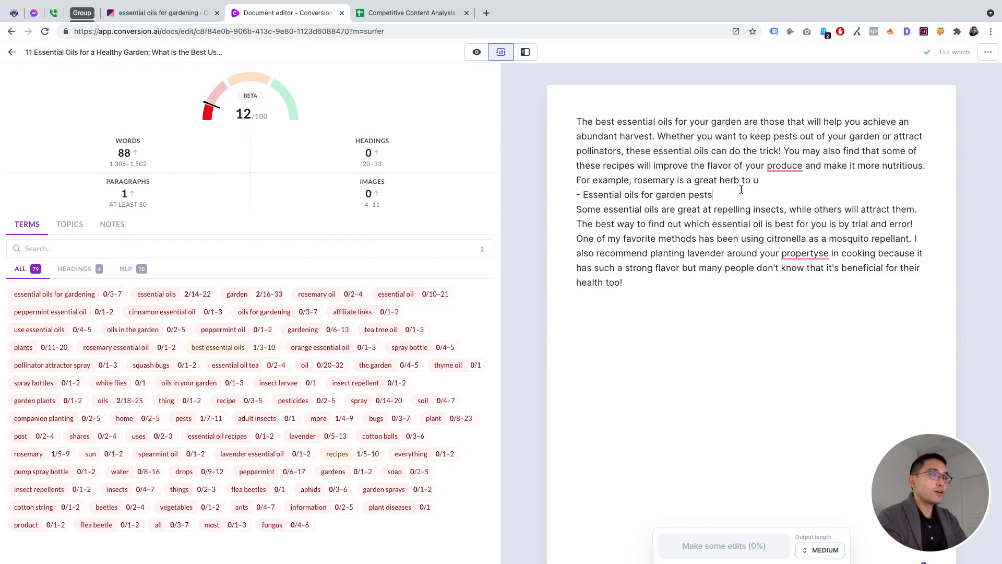
pyautogui.click(50, 294)
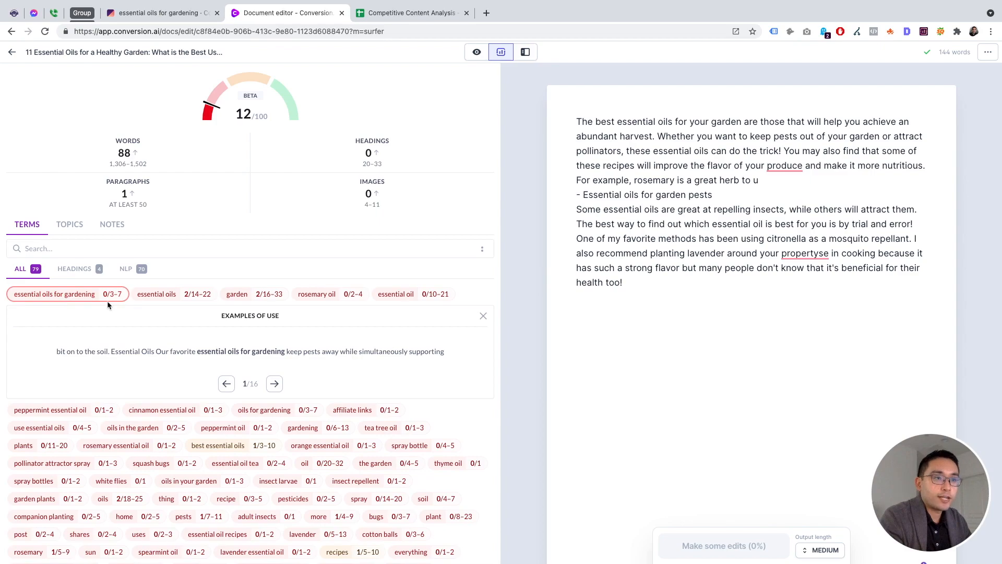
pyautogui.moveTo(14, 296); pyautogui.dragTo(97, 300)
pyautogui.hotkey('ctrl', 'c')
pyautogui.click(866, 267)
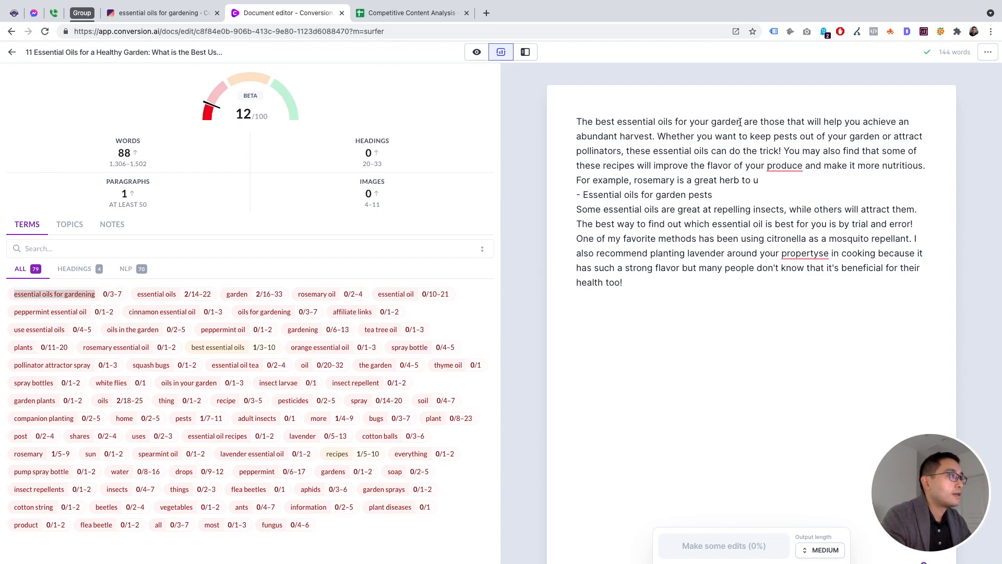
pyautogui.moveTo(739, 122); pyautogui.dragTo(618, 119)
pyautogui.hotkey('ctrl', 'v')
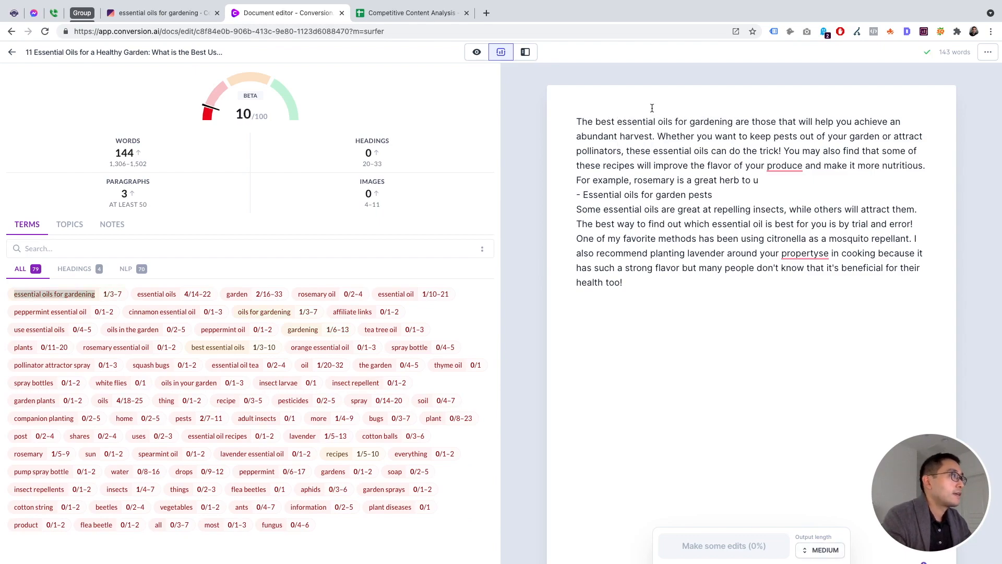
# Step: Remove the dash before "Essential oils for garden pests" and insert a blank line above that heading
pyautogui.click(197, 295)
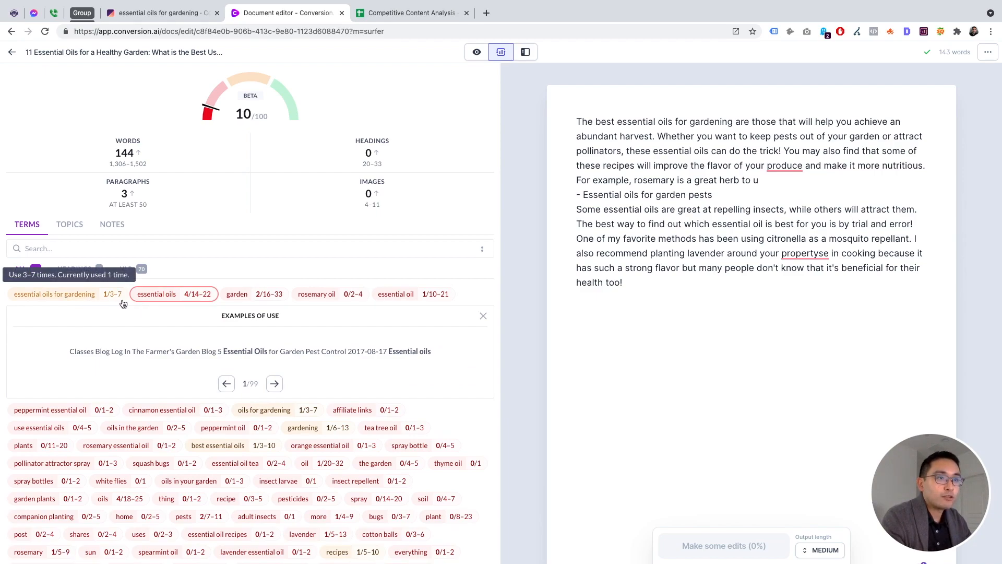
pyautogui.click(580, 196)
pyautogui.press('BackSpace')
pyautogui.click(730, 195)
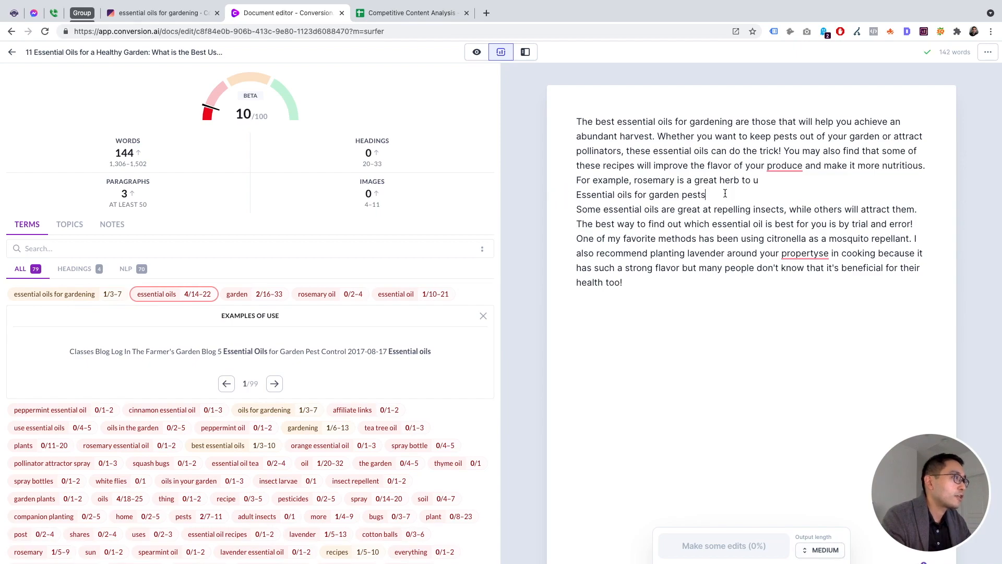
pyautogui.click(796, 179)
pyautogui.press('Return')
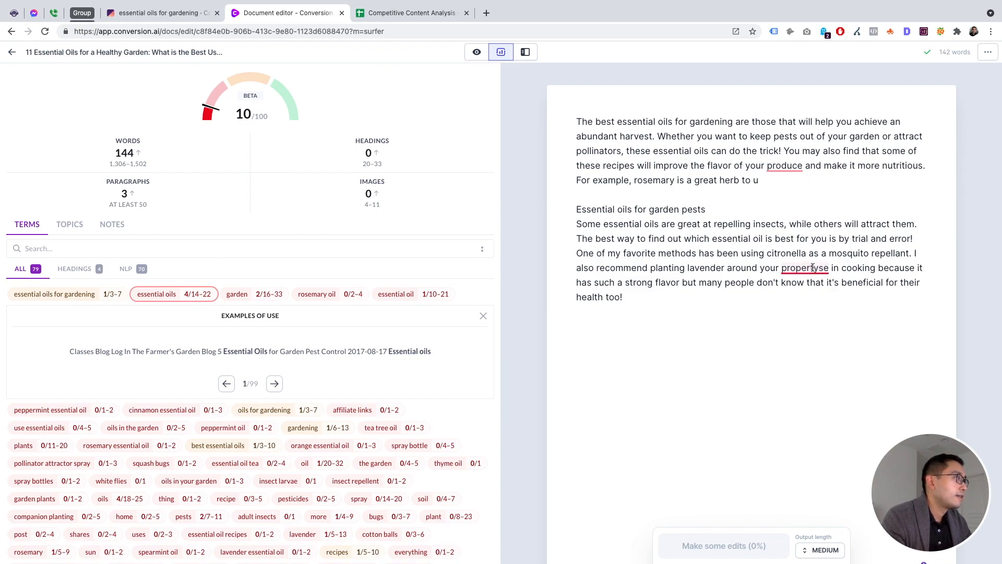
# Step: Correct the misspelled word "propertyse" to "property" using the suggested spelling
pyautogui.moveTo(812, 267)
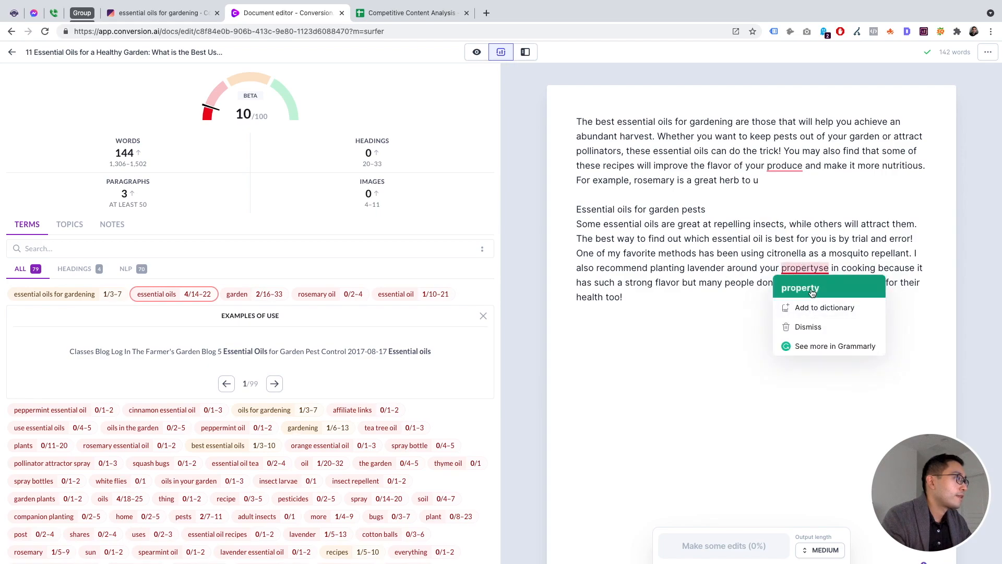
pyautogui.click(814, 287)
pyautogui.click(676, 296)
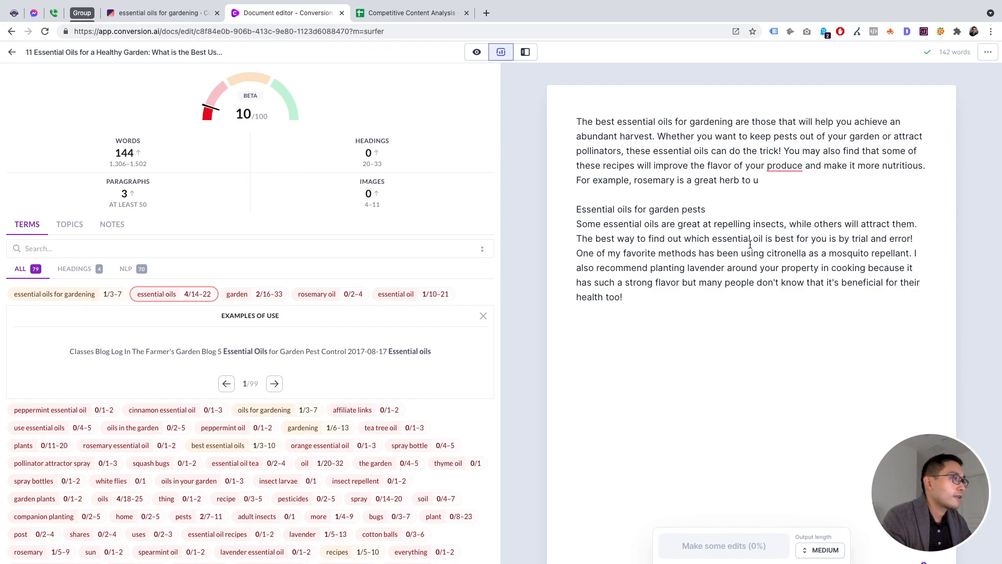
# Step: Collapse the "essential oils" usage examples and change "essential oil is" to "essential oils are" in the garden pests paragraph's second sentence
pyautogui.scroll(-1, 302, 415)
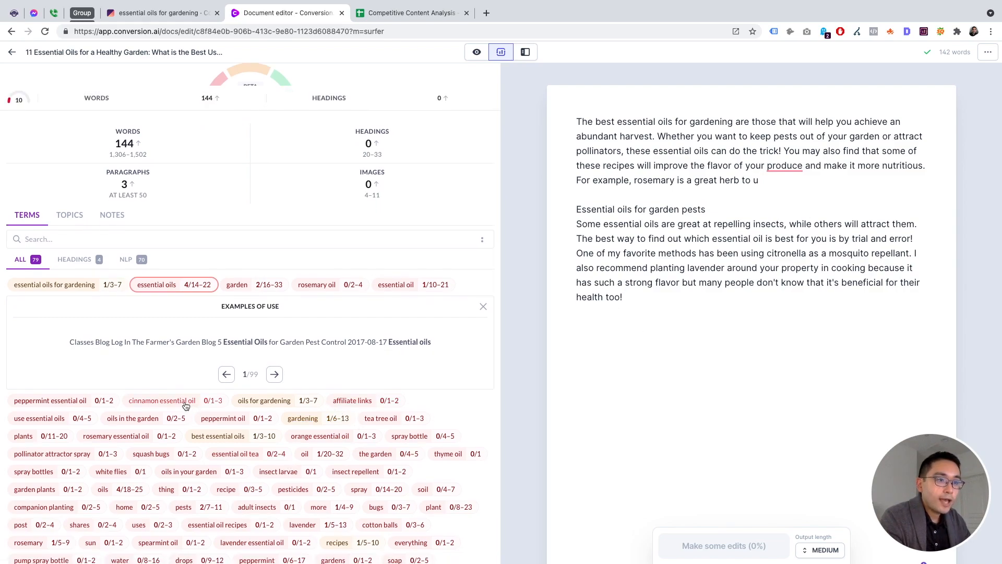
pyautogui.scroll(1, 186, 406)
pyautogui.click(153, 295)
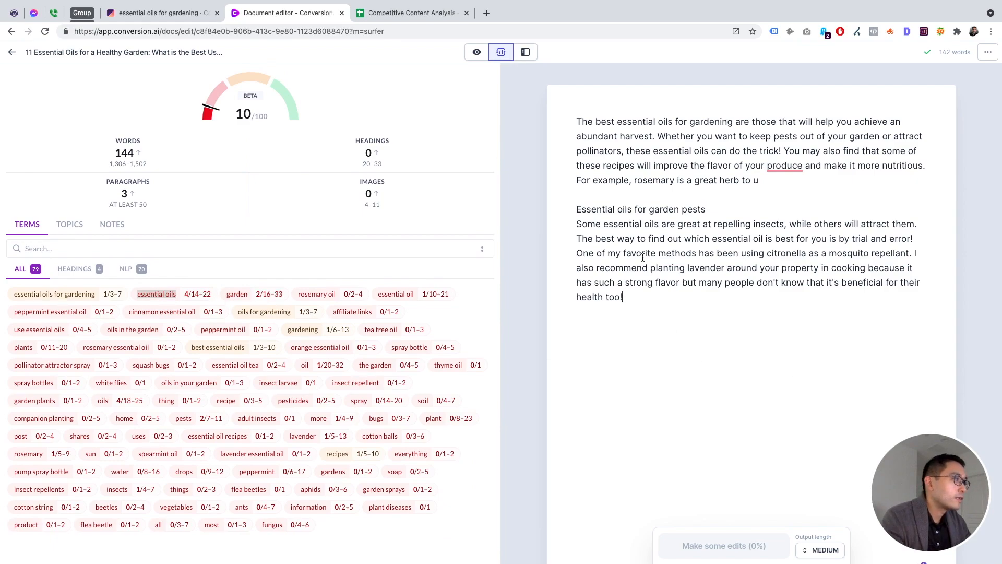
pyautogui.click(763, 239)
pyautogui.write('s')
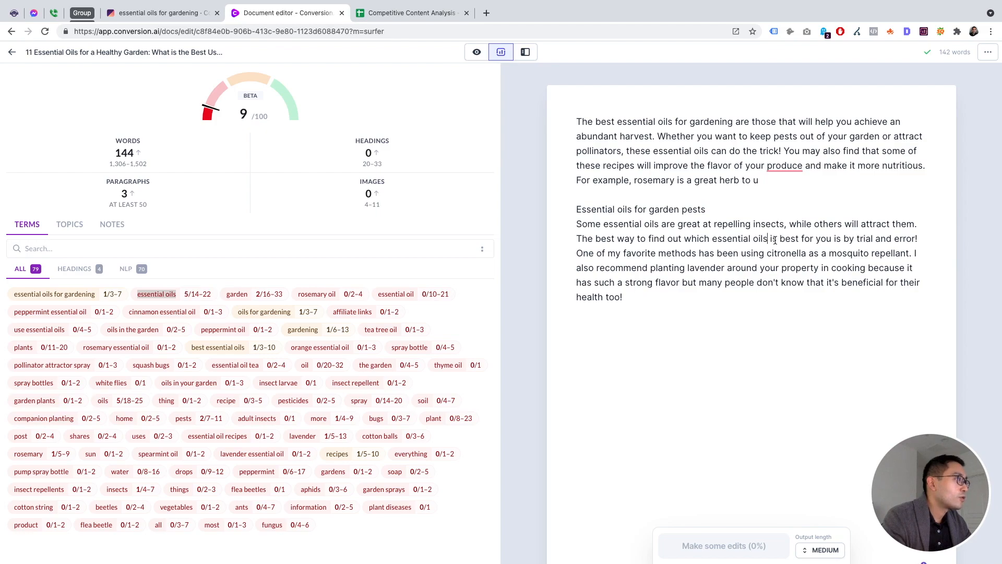
pyautogui.doubleClick(774, 239)
pyautogui.write('are')
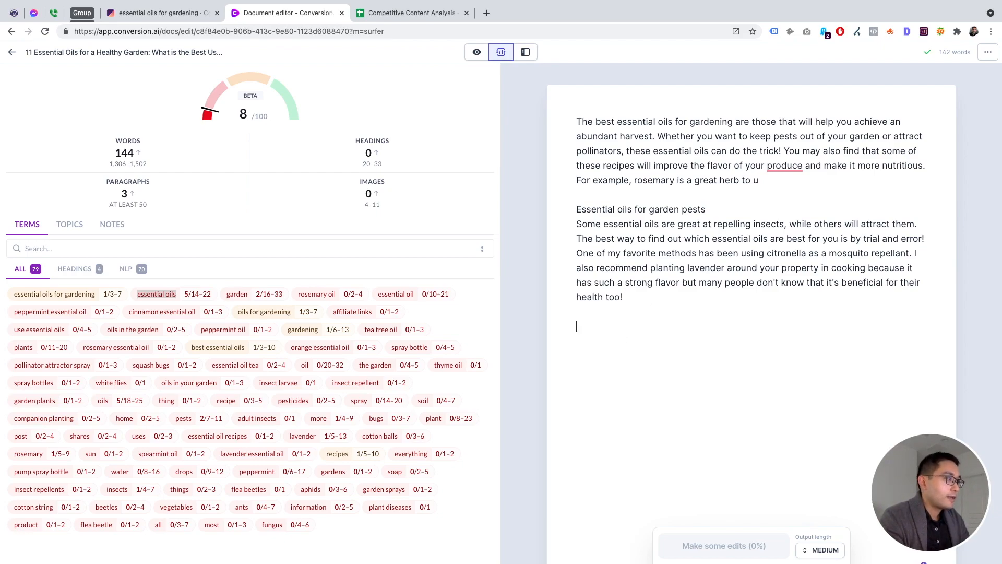
# Step: Start a new paragraph with "These essential oils are great to repel slugs" and have the AI compose its continuation
pyautogui.write('This')
pyautogui.write('essential')
pyautogui.write(' oils are')
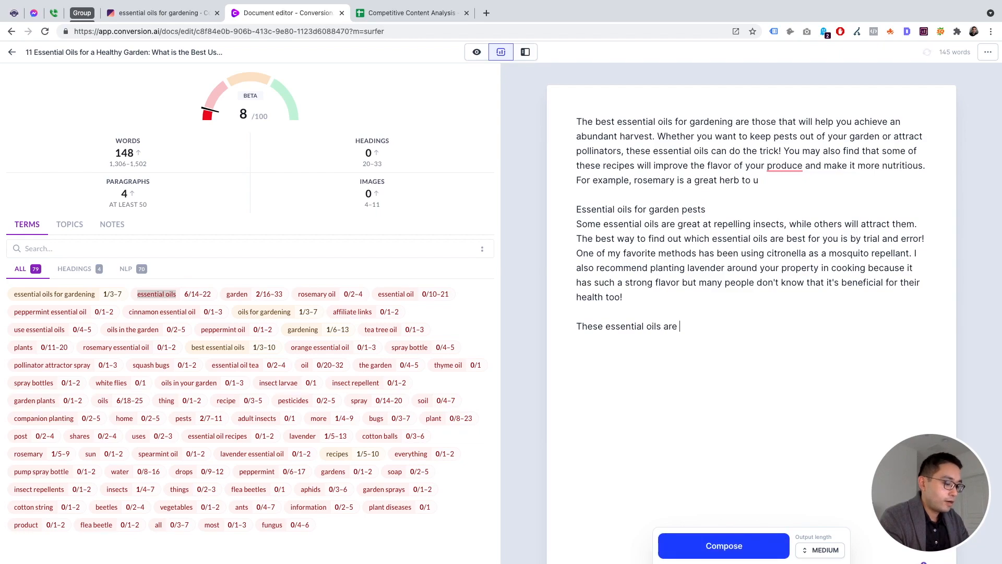
pyautogui.write(' great to')
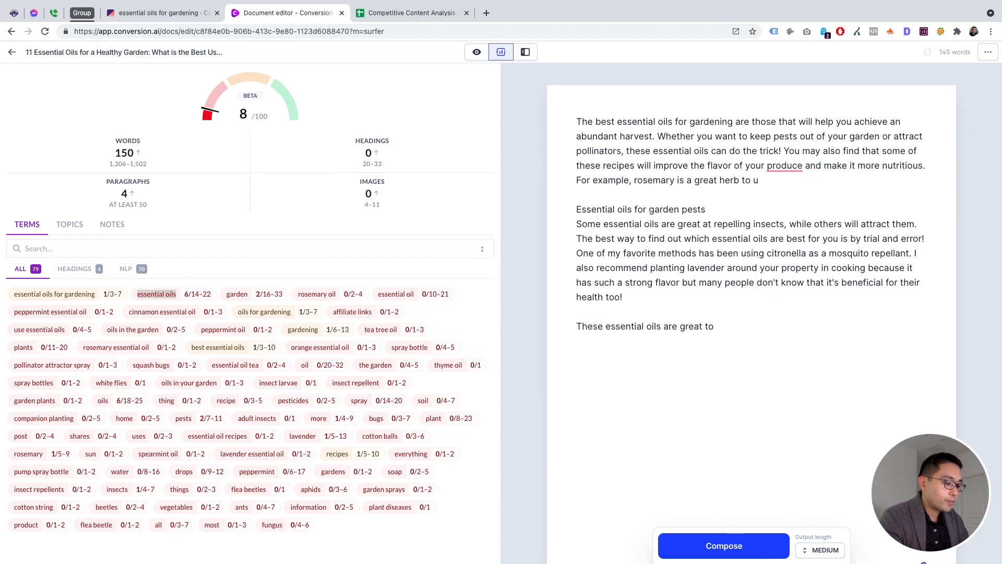
pyautogui.write(' repel slugs')
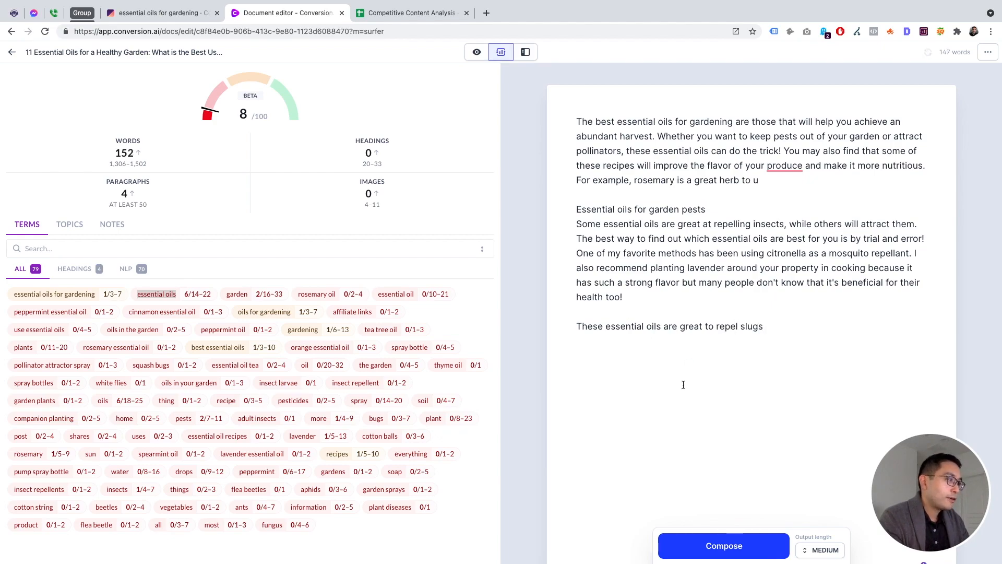
pyautogui.click(736, 544)
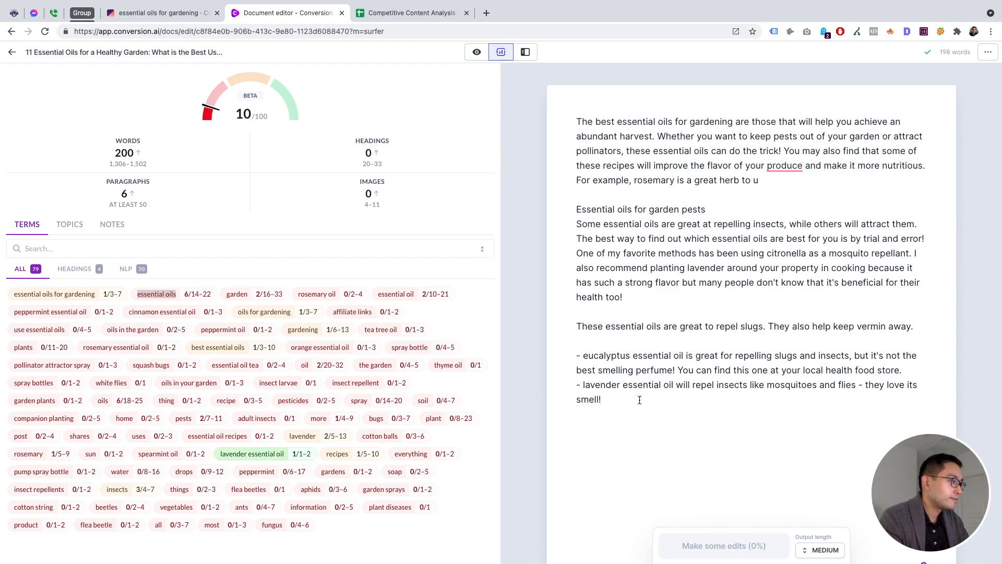
# Step: Search the page for the suggested Surfer term "rosemary oil"
pyautogui.click(313, 294)
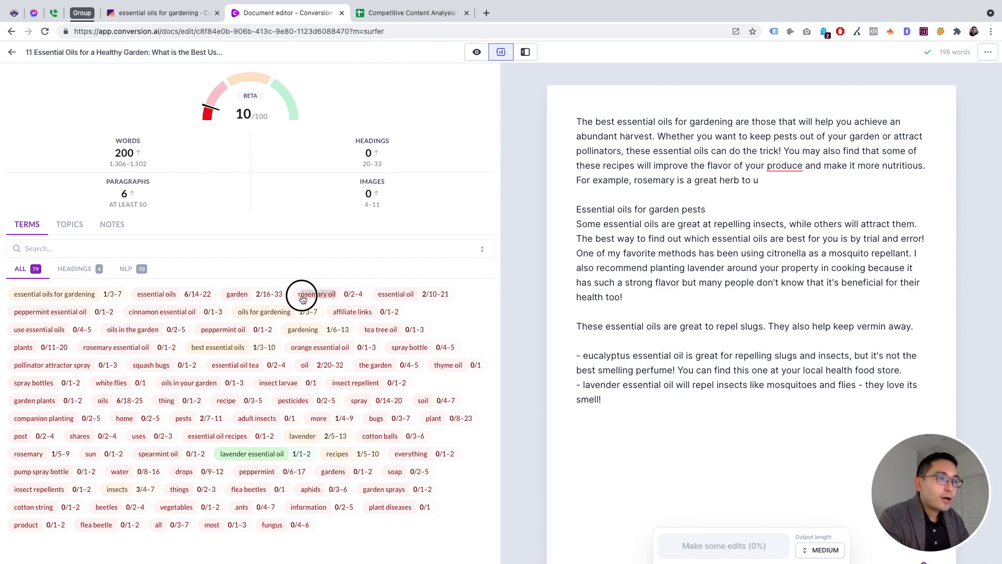
pyautogui.press('super+f')
pyautogui.write('rosemary oil')
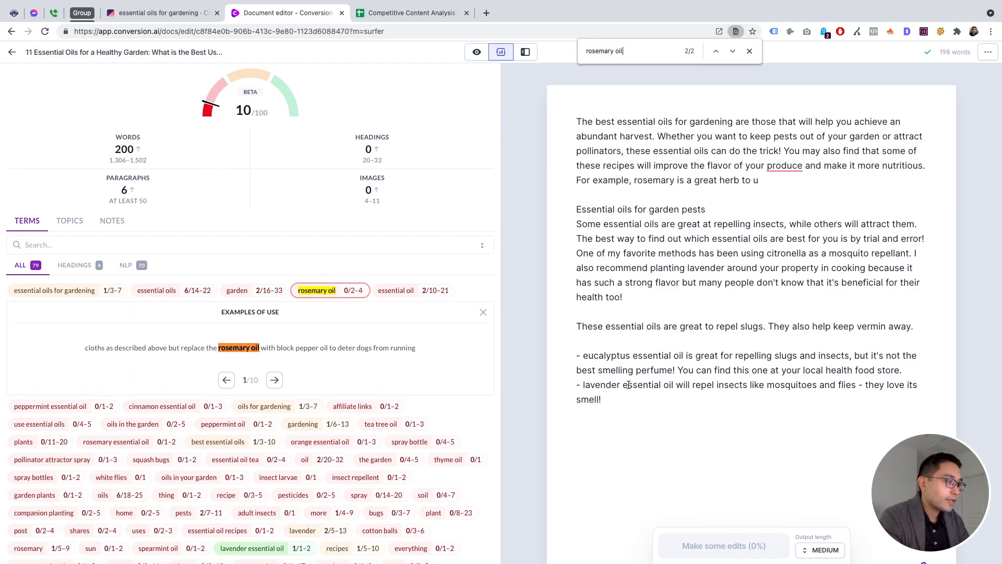
# Step: Add "rosemary oil is another oil to use." in a new paragraph below the lavender item and have the AI compose more text
pyautogui.write('rosemary oil')
pyautogui.press('super+z')
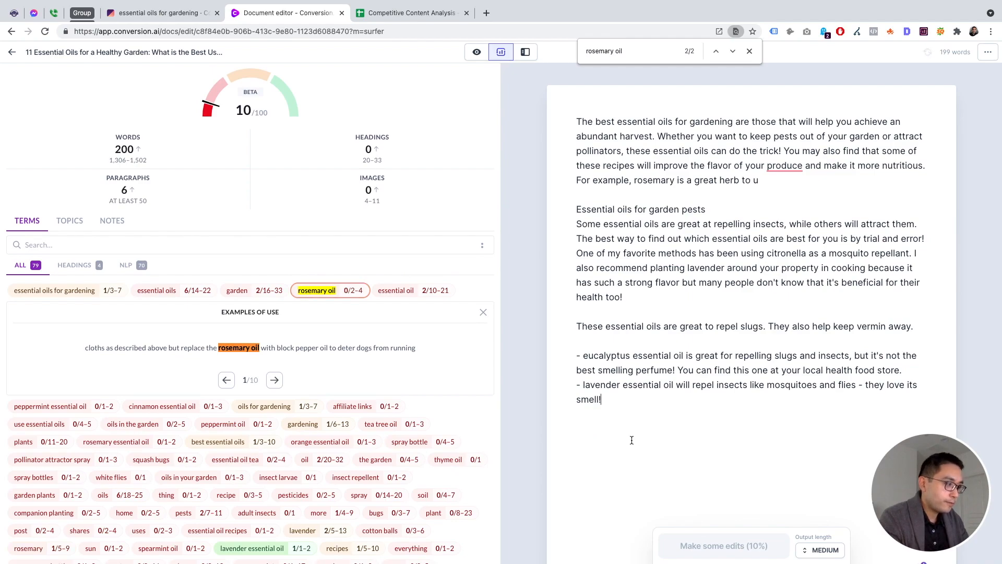
pyautogui.write('rosemary oil')
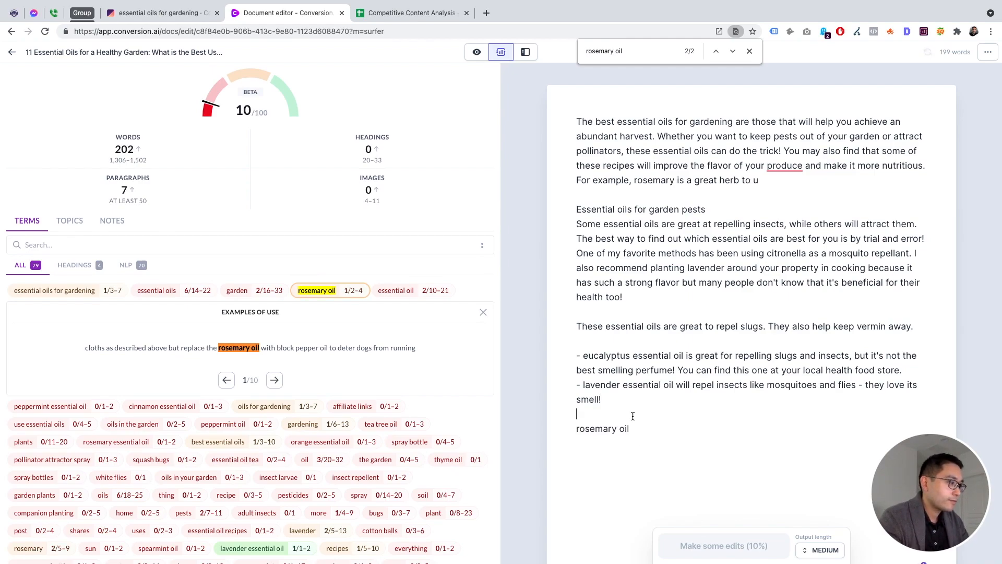
pyautogui.write('is anoth')
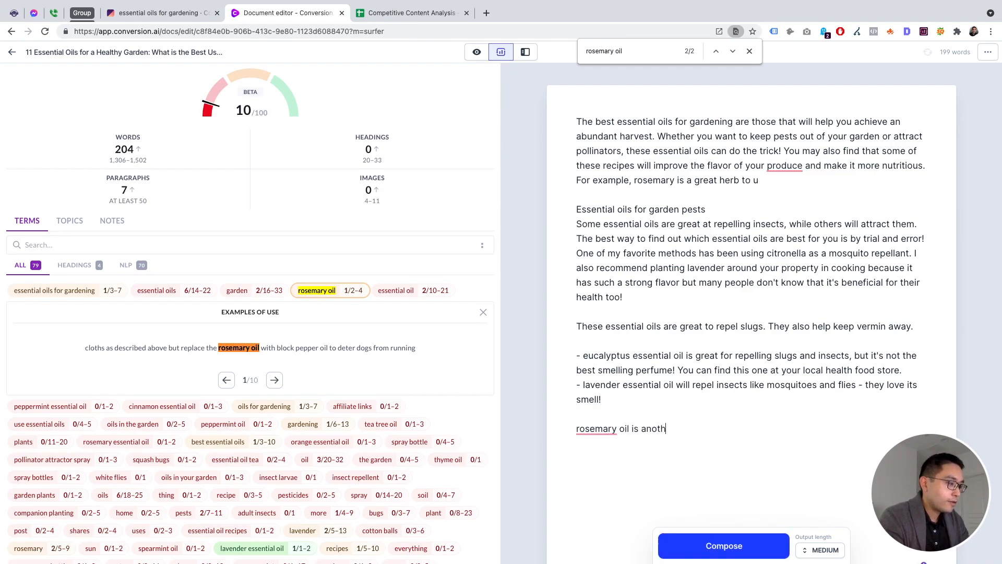
pyautogui.write('er oil to use.')
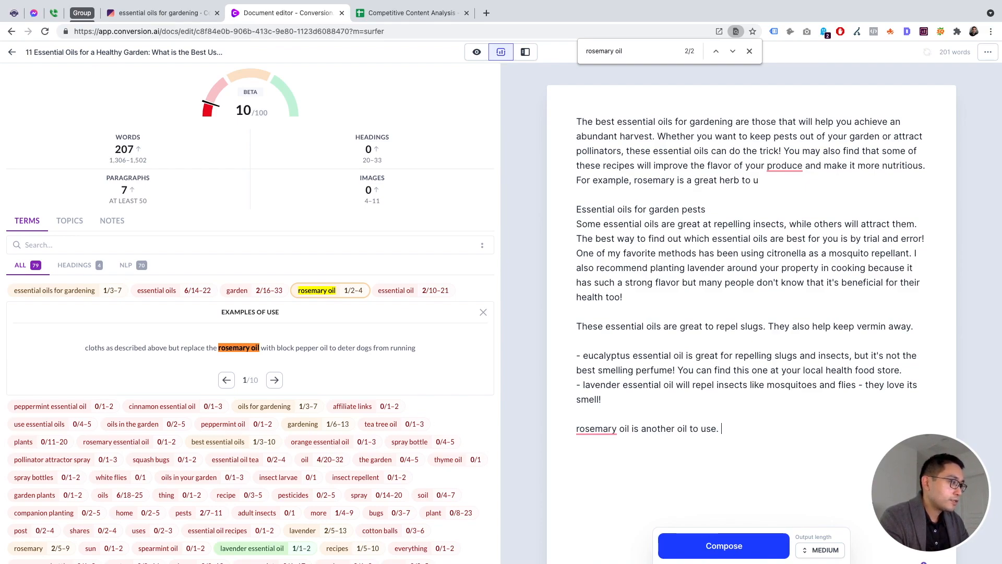
pyautogui.click(710, 547)
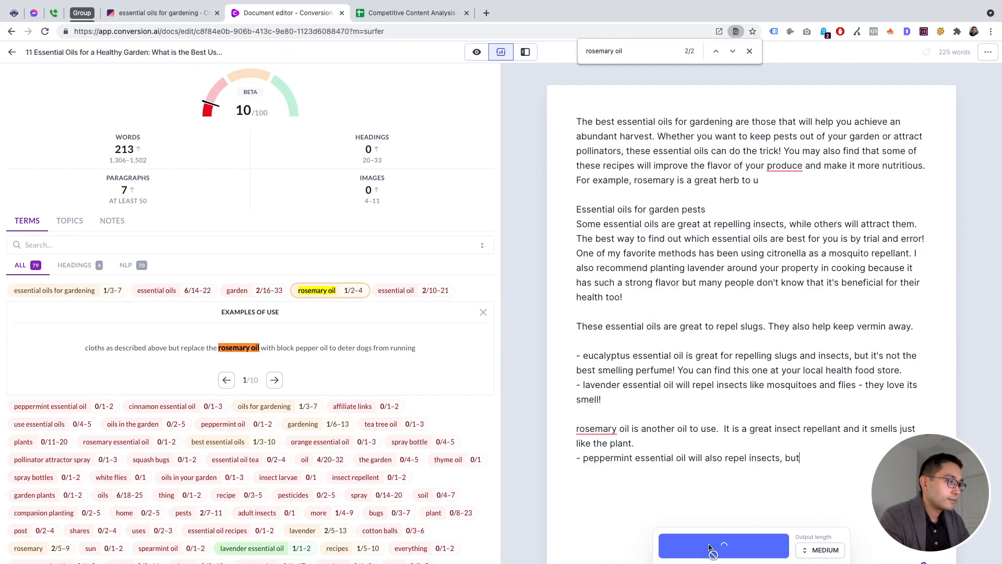
pyautogui.scroll(-1, 745, 449)
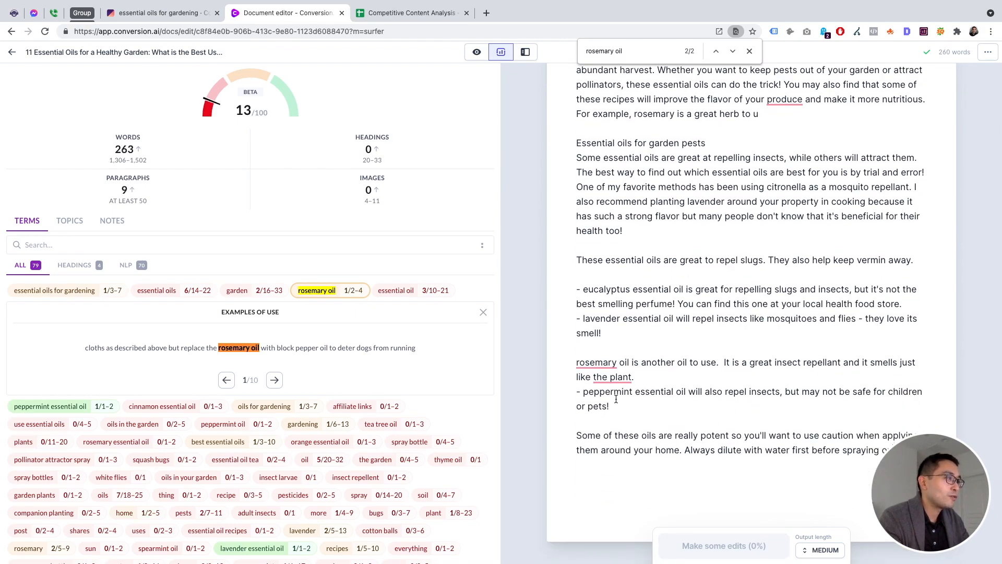
# Step: Compare the essential oils listed in the Competitive Content Analysis sheet with the draft, then return to the document editor
pyautogui.click(397, 17)
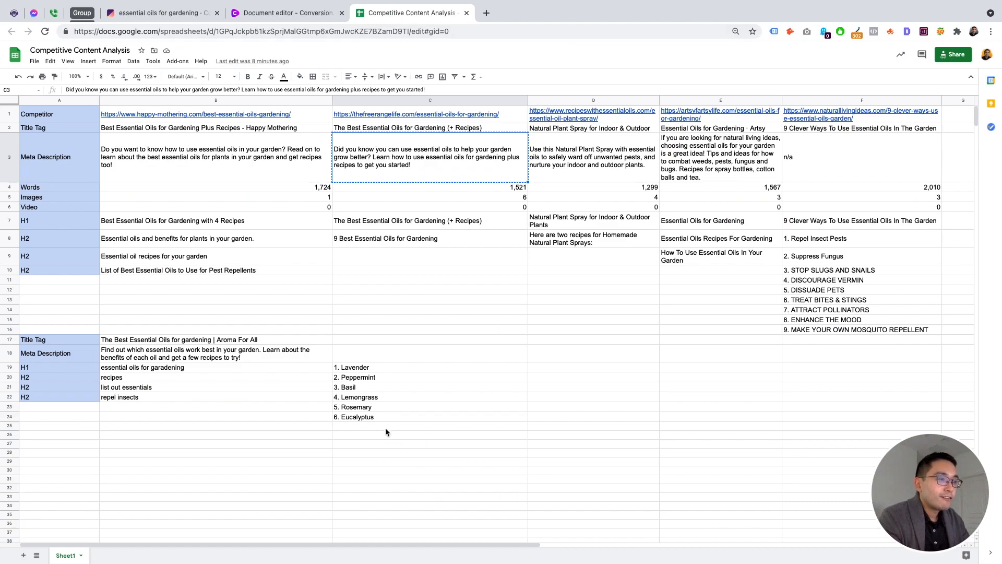
pyautogui.click(368, 416)
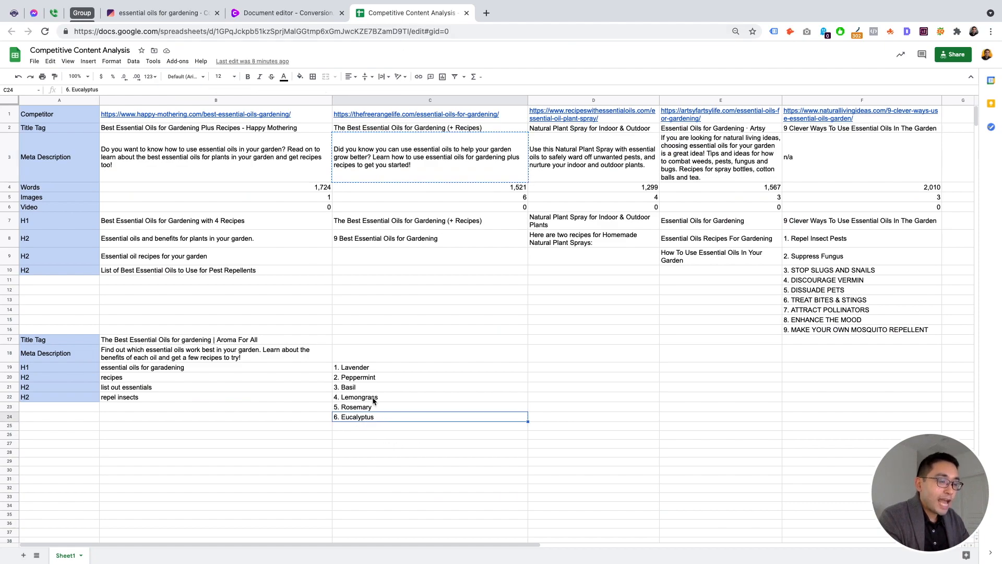
pyautogui.click(375, 369)
pyautogui.click(377, 378)
pyautogui.click(368, 420)
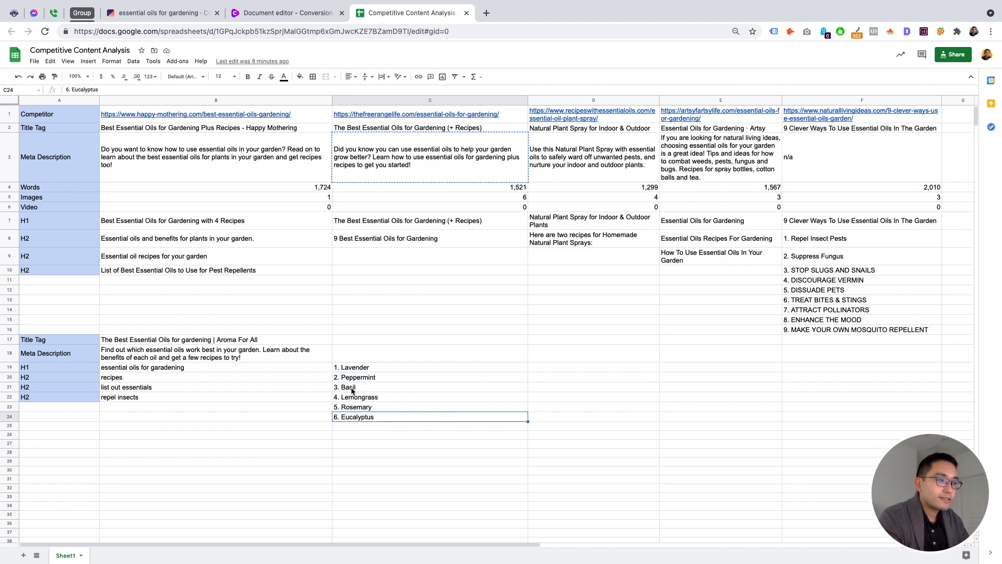
pyautogui.moveTo(352, 390); pyautogui.dragTo(389, 408)
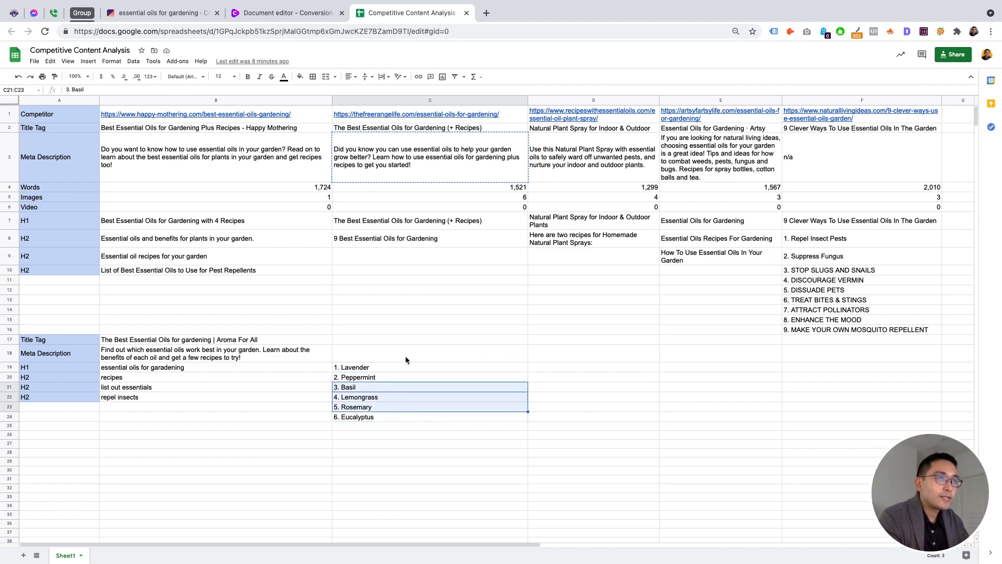
pyautogui.click(271, 15)
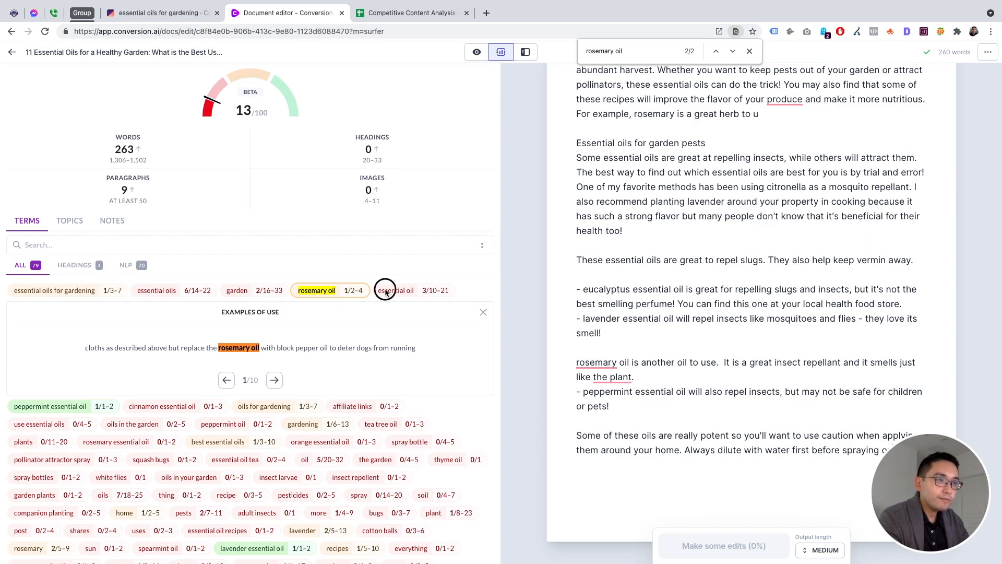
# Step: Replace "them around your home" in the last paragraph with the suggested Surfer term "oils in the garden"
pyautogui.scroll(-1, 120, 430)
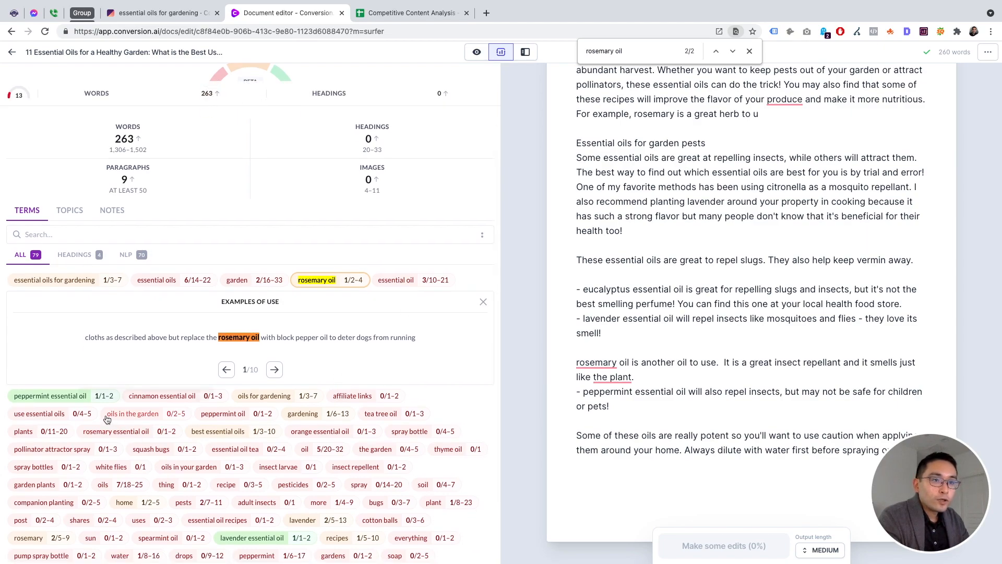
pyautogui.click(157, 413)
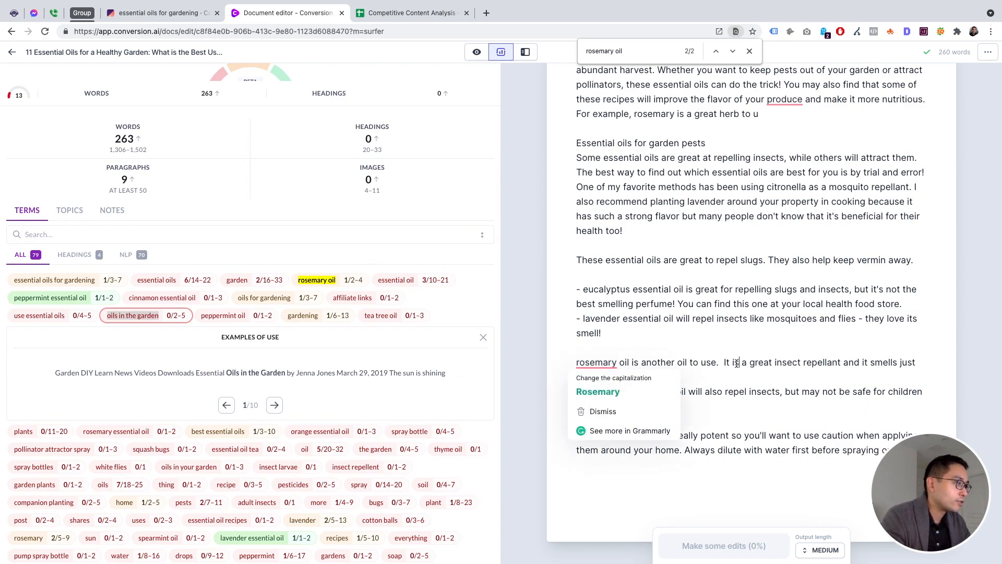
pyautogui.scroll(-1, 750, 365)
pyautogui.moveTo(681, 429); pyautogui.dragTo(577, 430)
pyautogui.press('super+v')
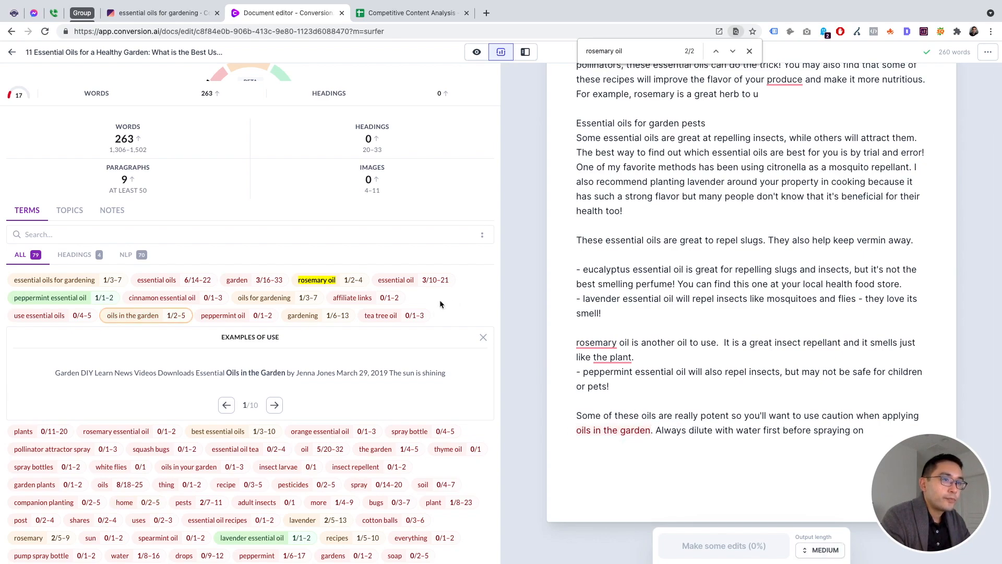
# Step: Extend the last paragraph with "I recommend 1/3 ratio. You can use a spray bottle that is clean." and compose more AI text
pyautogui.moveTo(187, 319)
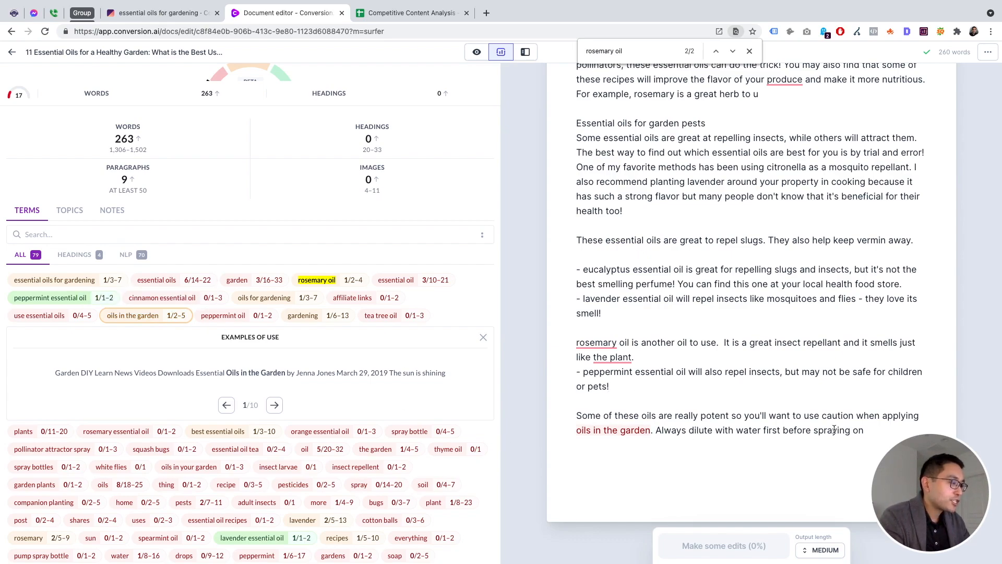
pyautogui.scroll(-1, 673, 417)
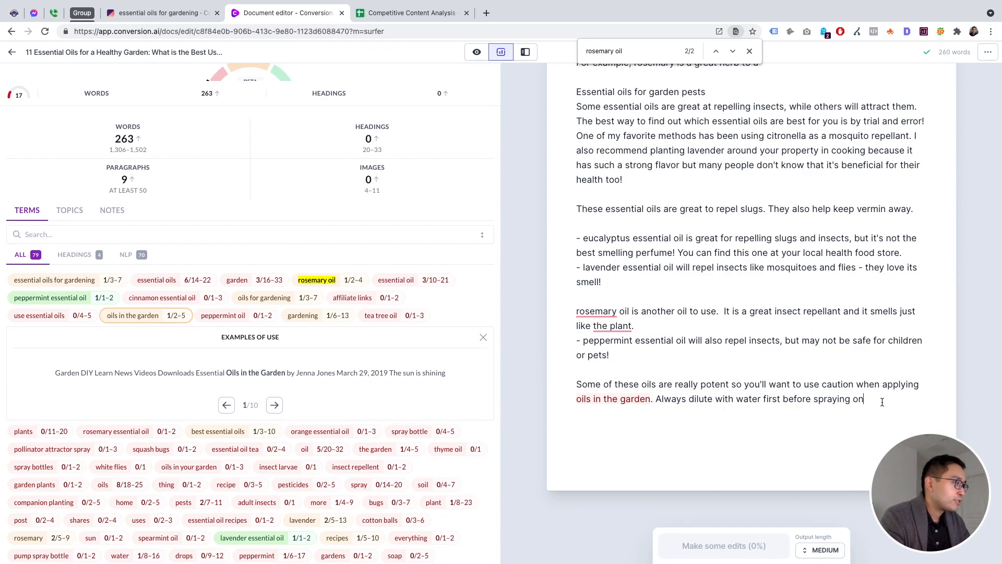
pyautogui.write('I recommend 1/3 ra')
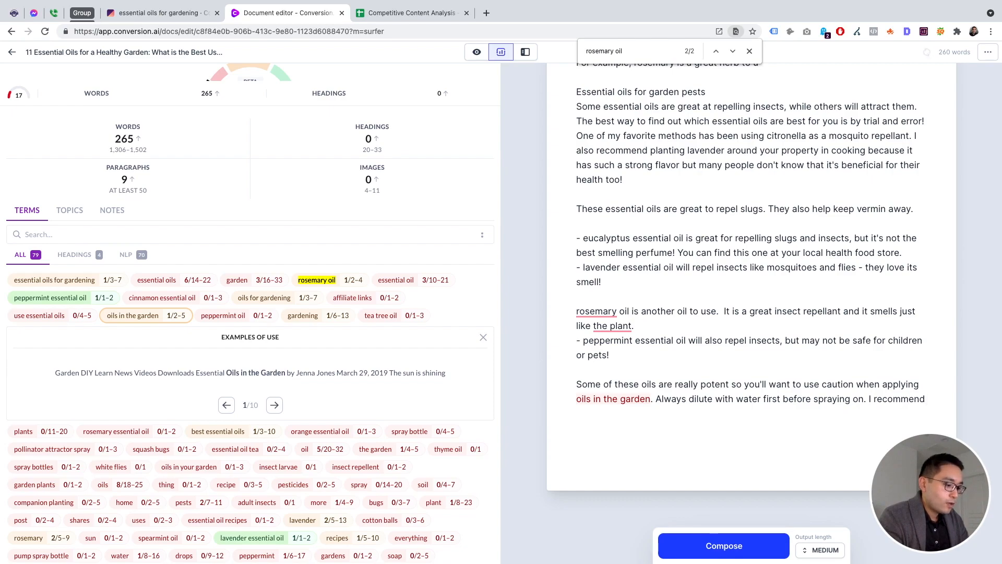
pyautogui.write('tio')
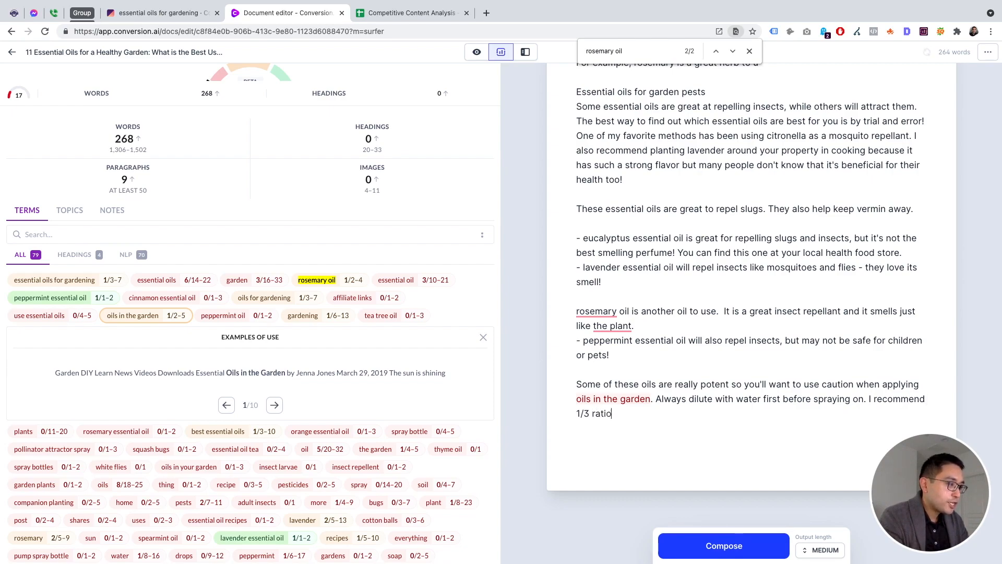
pyautogui.write('. You can us')
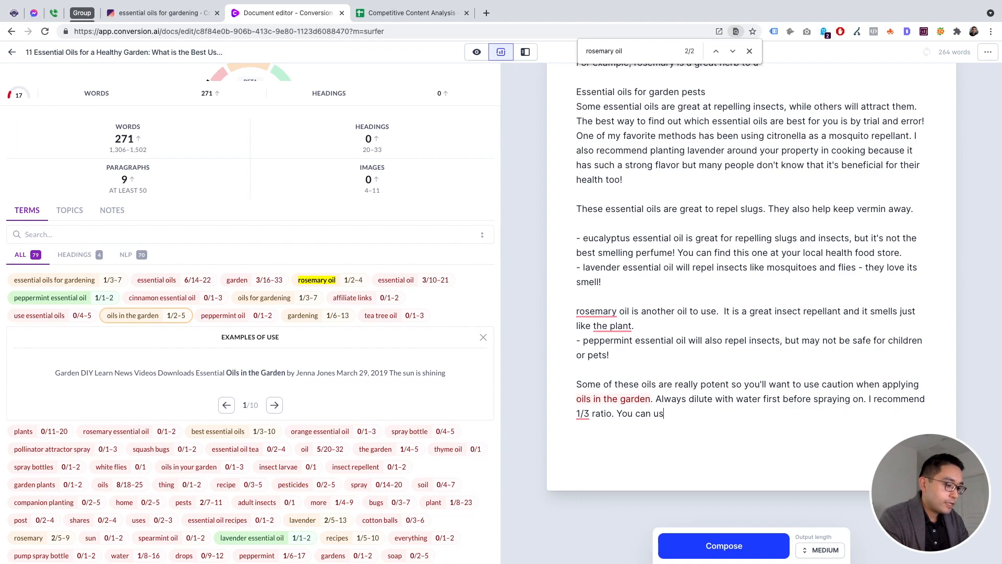
pyautogui.write('e a spray bottle that')
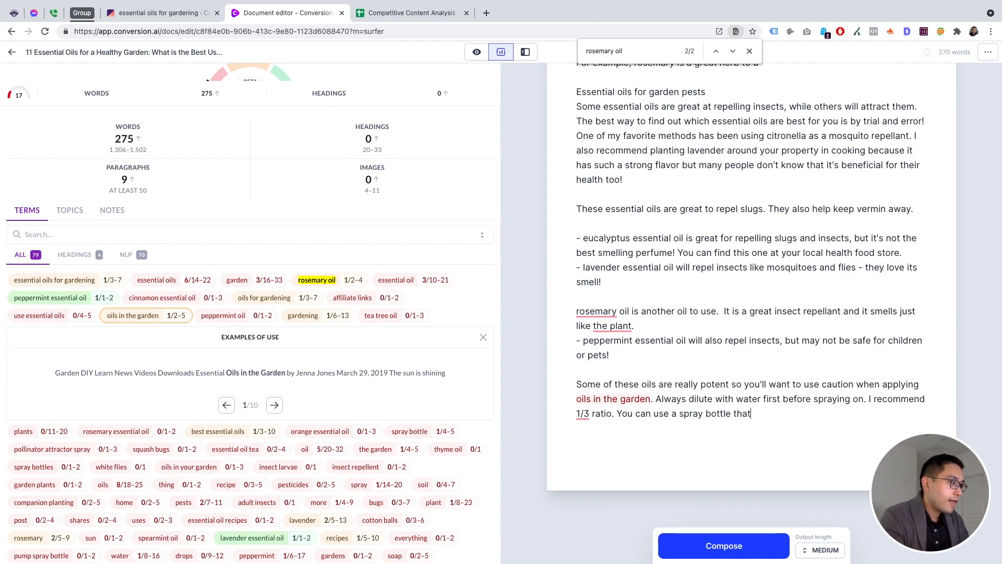
pyautogui.write(' is clean.')
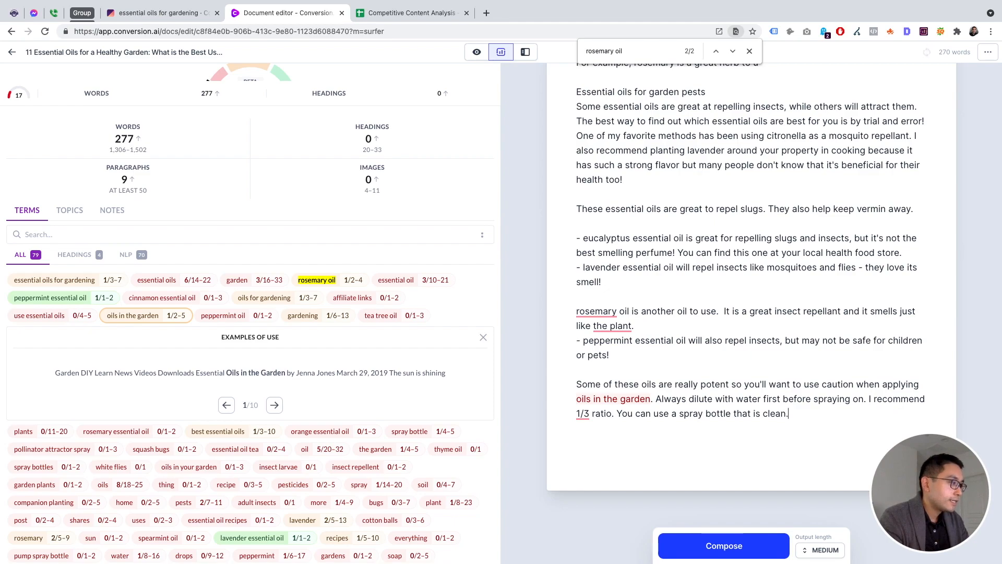
pyautogui.click(715, 552)
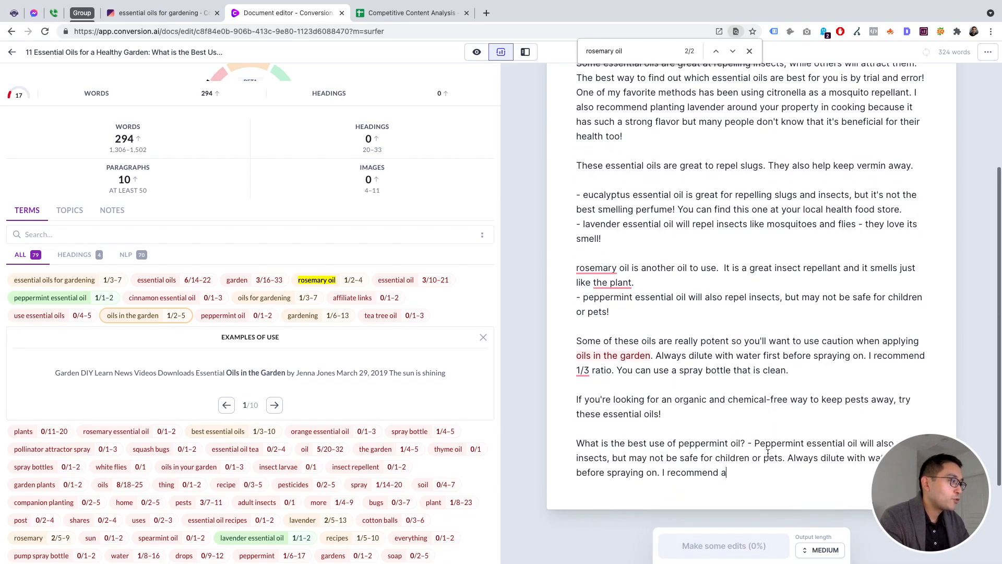
# Step: Review Surfer's content score and the usage of its suggested terms for the extended draft
pyautogui.click(689, 411)
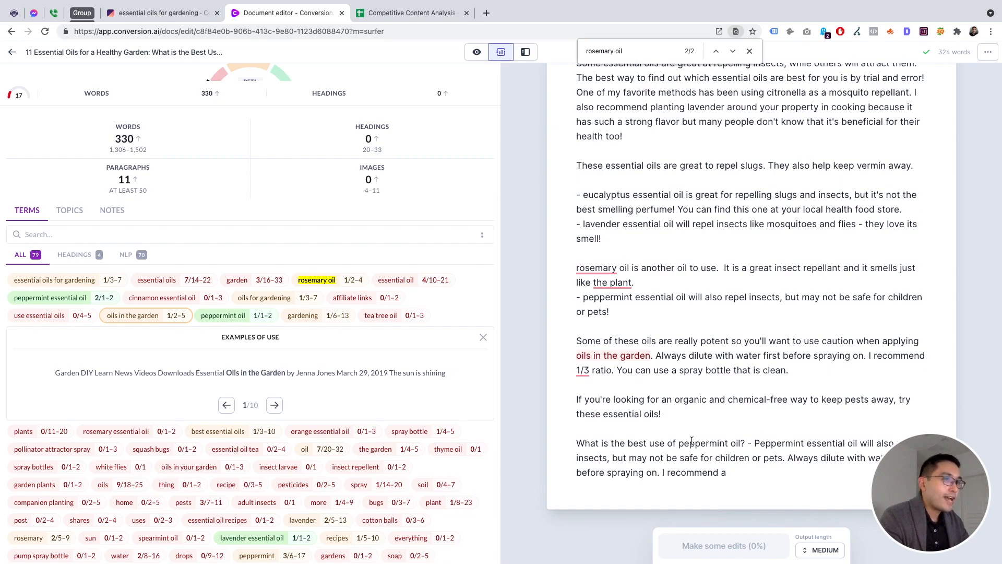
pyautogui.scroll(2, 302, 317)
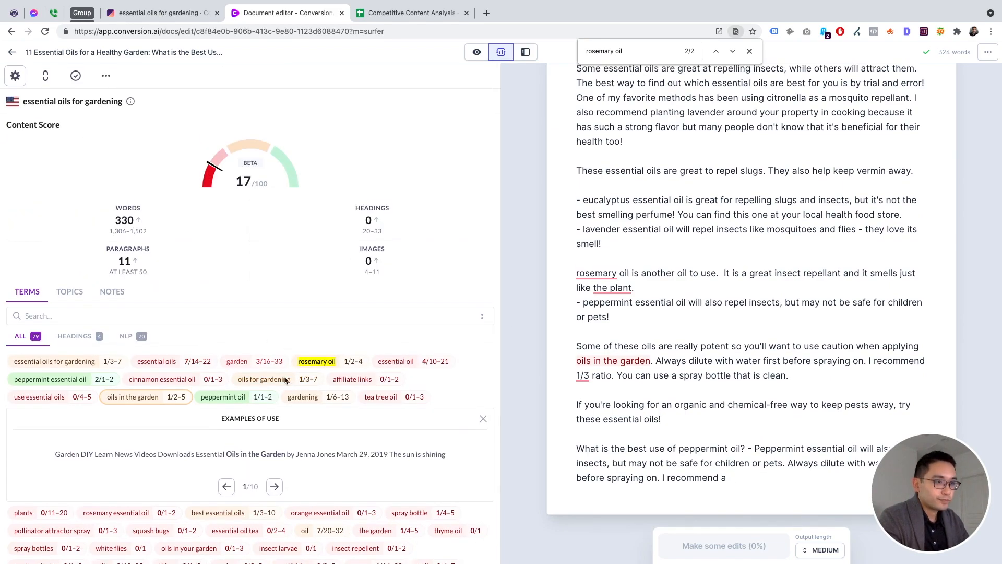
pyautogui.scroll(-2, 265, 401)
pyautogui.scroll(-2, 264, 402)
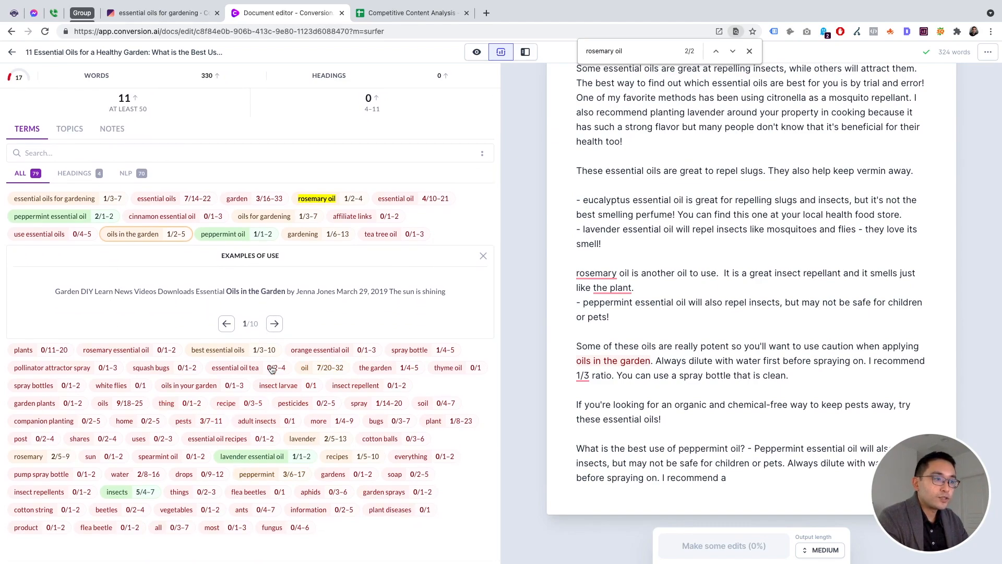
# Step: Finish the peppermint oil paragraph with "bottle." and start a new paragraph reading "Now you might be wondering about white flies."
pyautogui.click(110, 385)
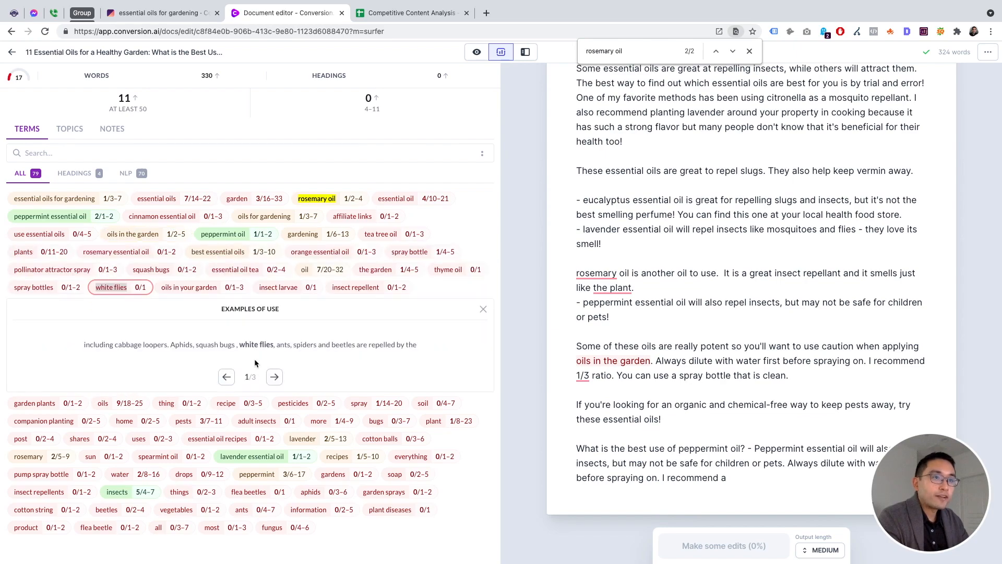
pyautogui.write('bottle.')
pyautogui.press('Return')
pyautogui.press('Return')
pyautogui.write('No')
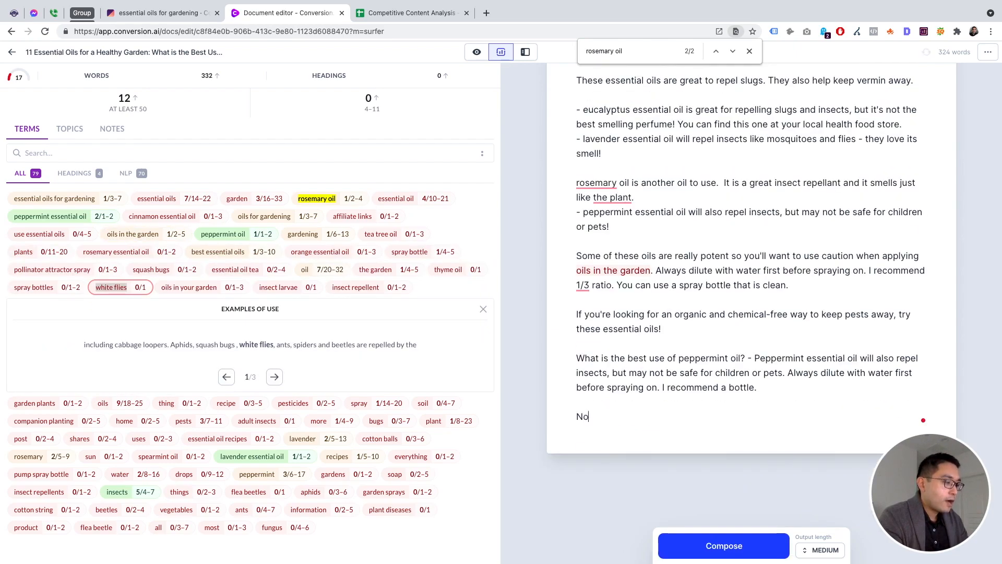
pyautogui.write('w you mgigh')
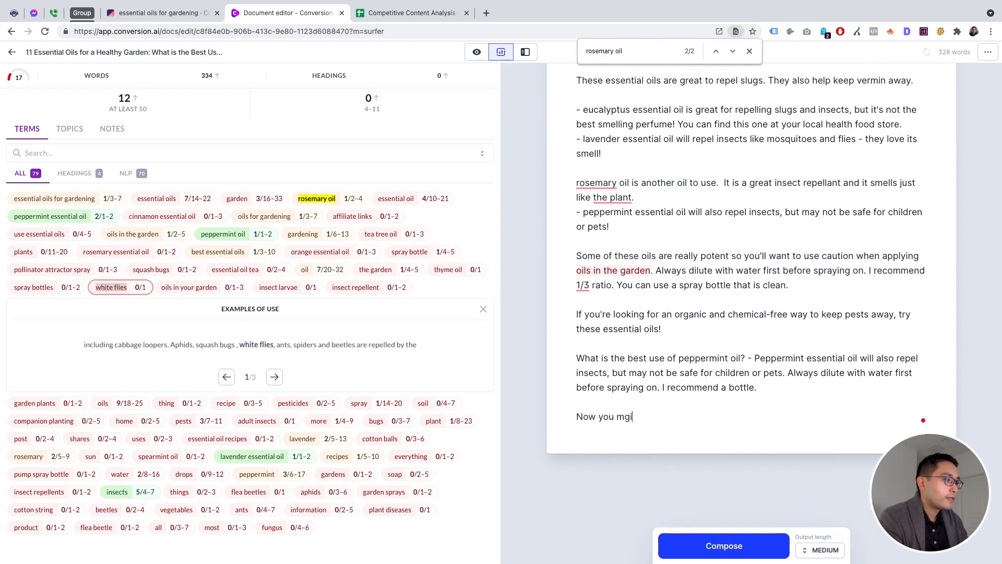
pyautogui.press('BackSpace')
pyautogui.write('ight be ')
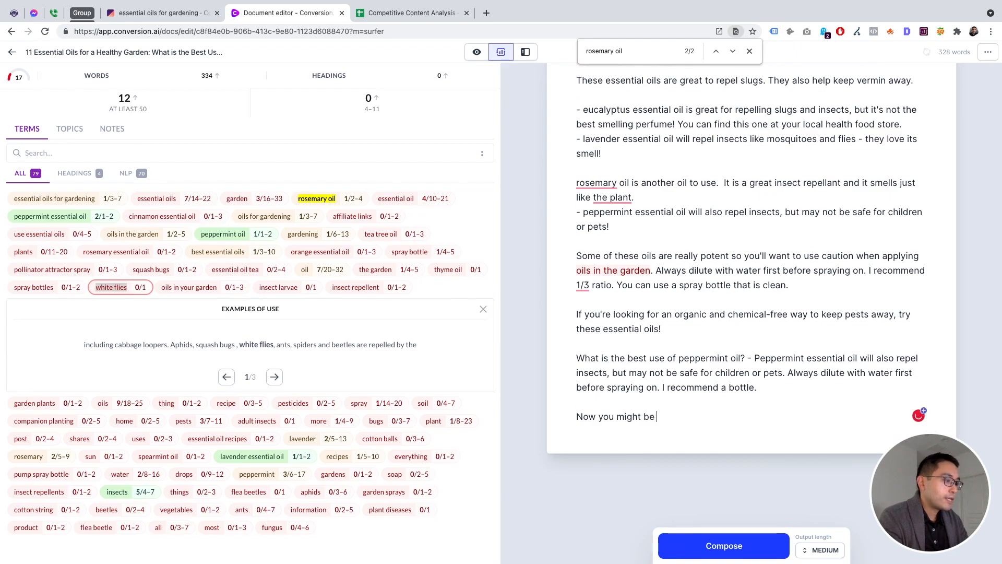
pyautogui.write('wondering about ')
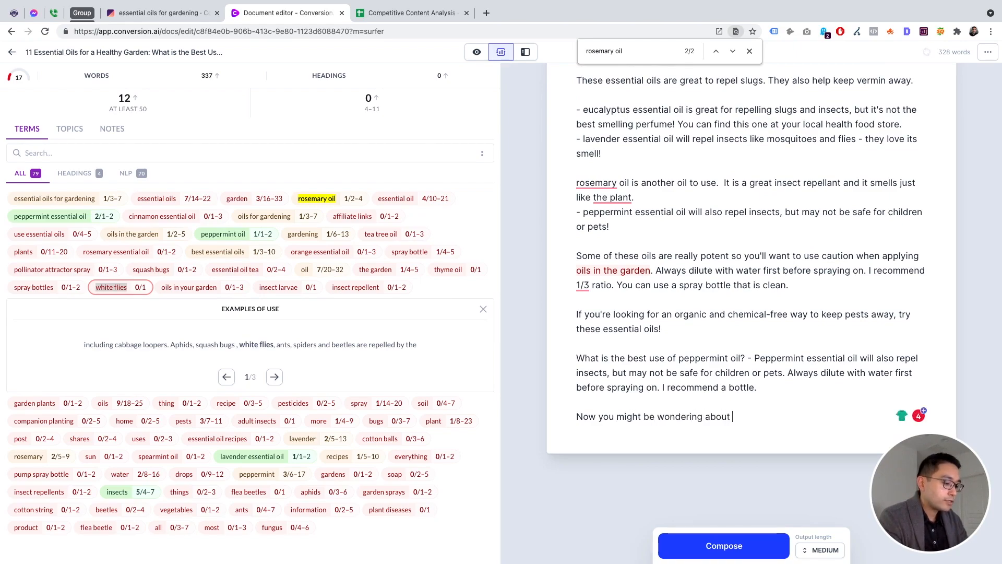
pyautogui.write('white flies.')
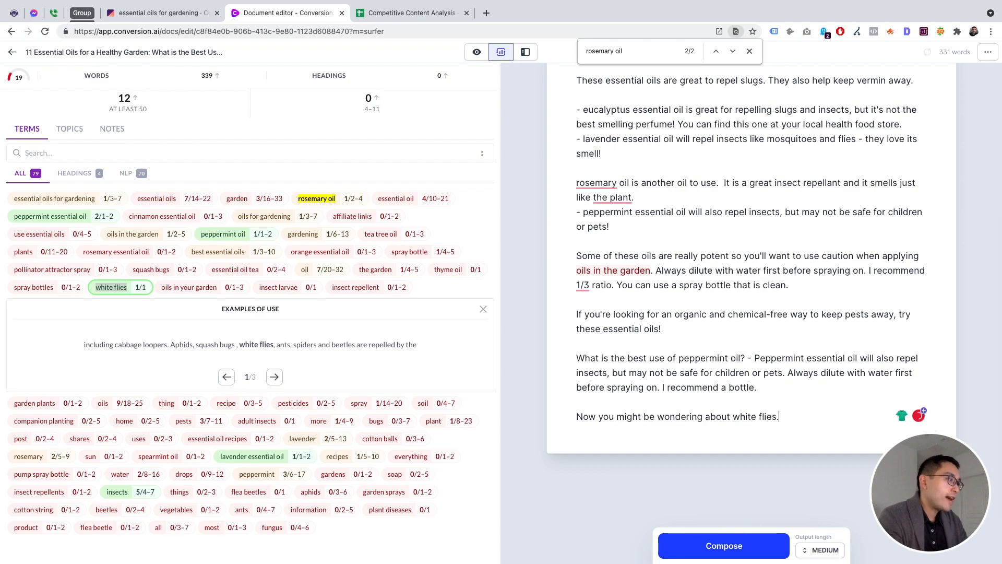
# Step: Add "Here is what I recommend." to the white flies paragraph and compose more AI text from it
pyautogui.write(' Here is what I')
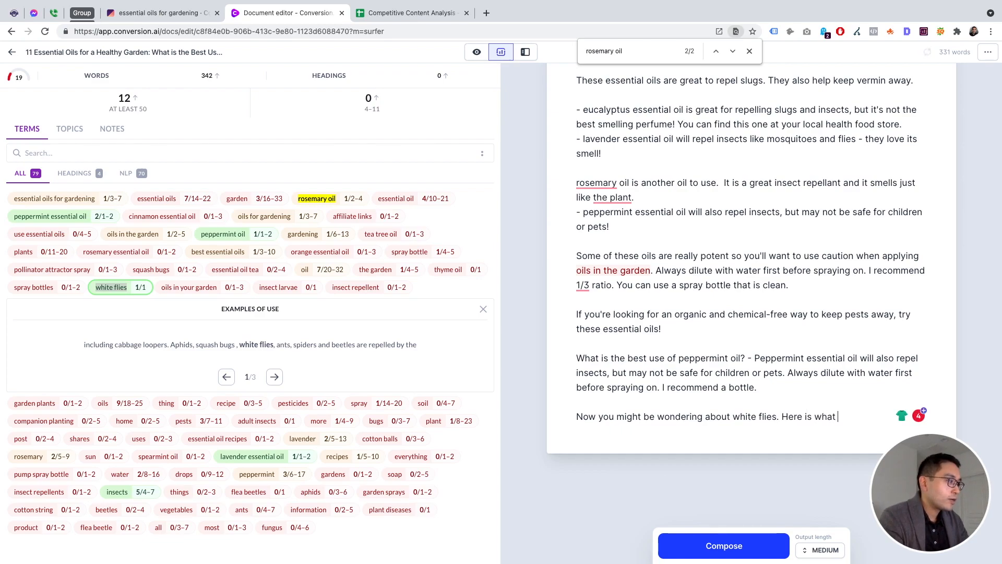
pyautogui.write(' recommend.')
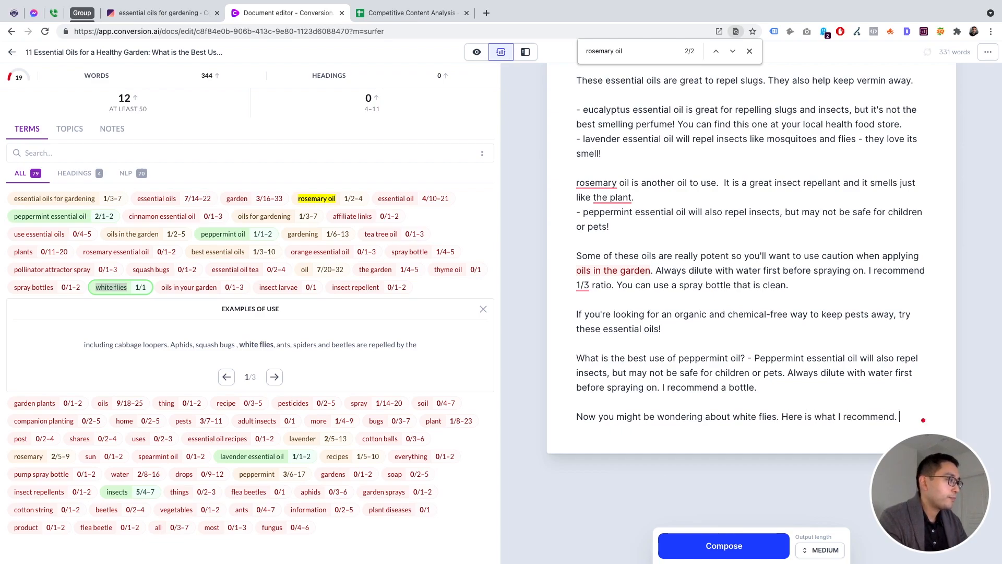
pyautogui.click(747, 548)
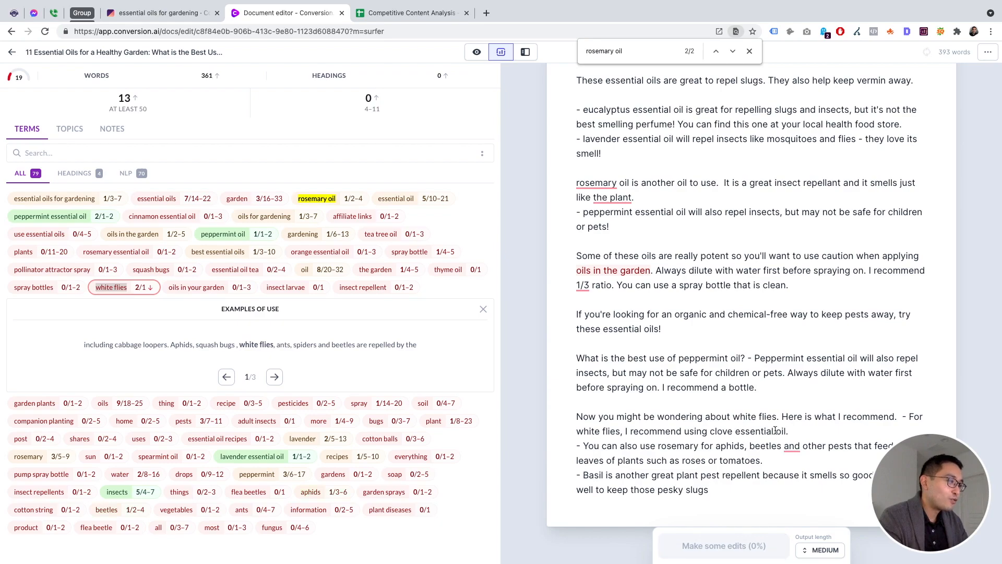
pyautogui.scroll(-2, 781, 437)
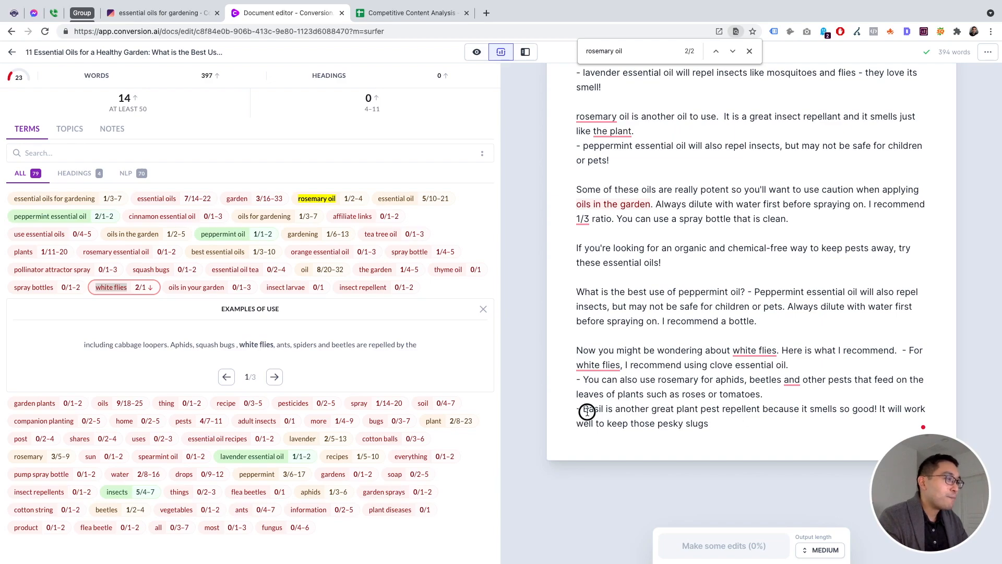
# Step: Check basil in the essential oils list of the Competitive Content Analysis sheet, then return to the document editor
pyautogui.click(414, 13)
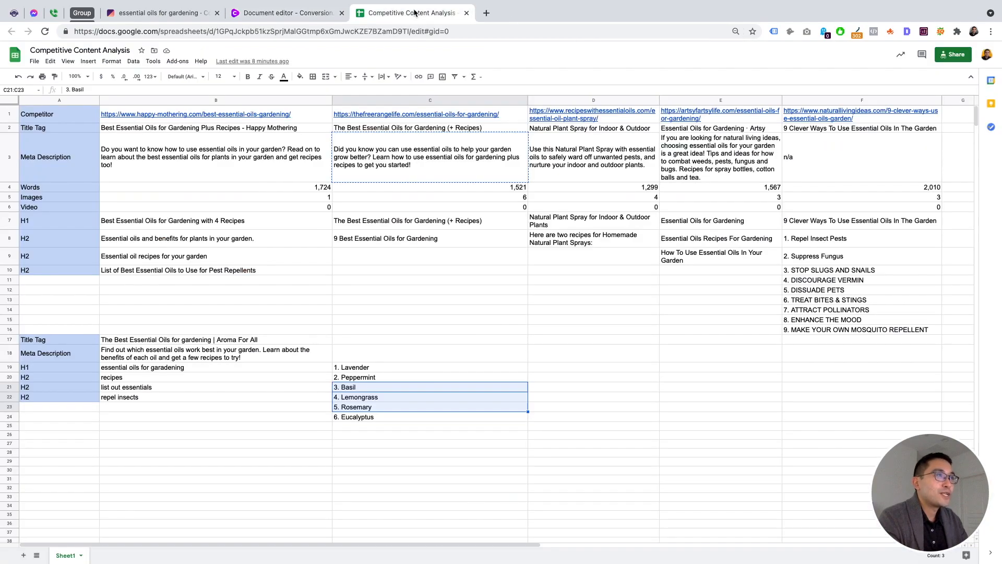
pyautogui.click(354, 390)
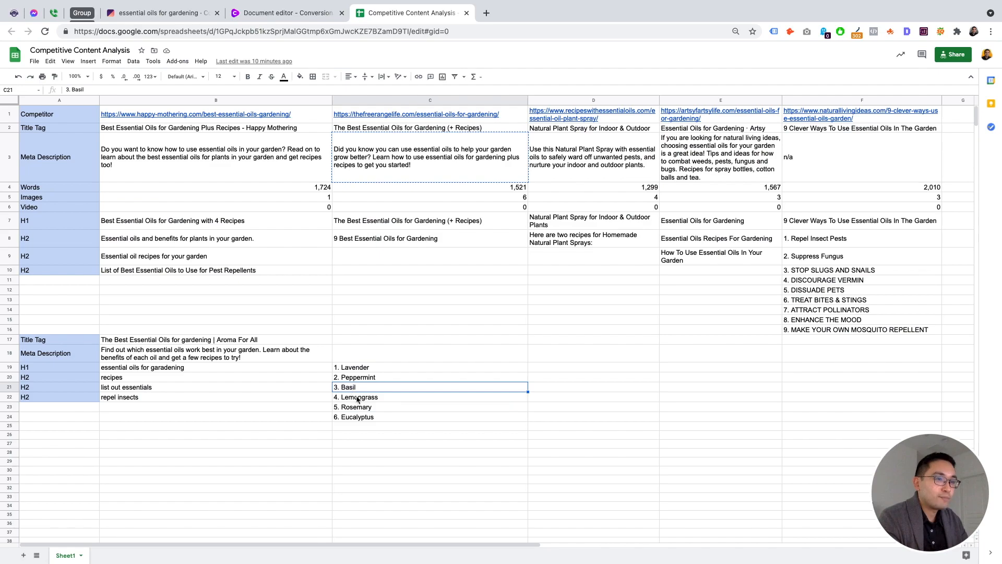
pyautogui.click(287, 13)
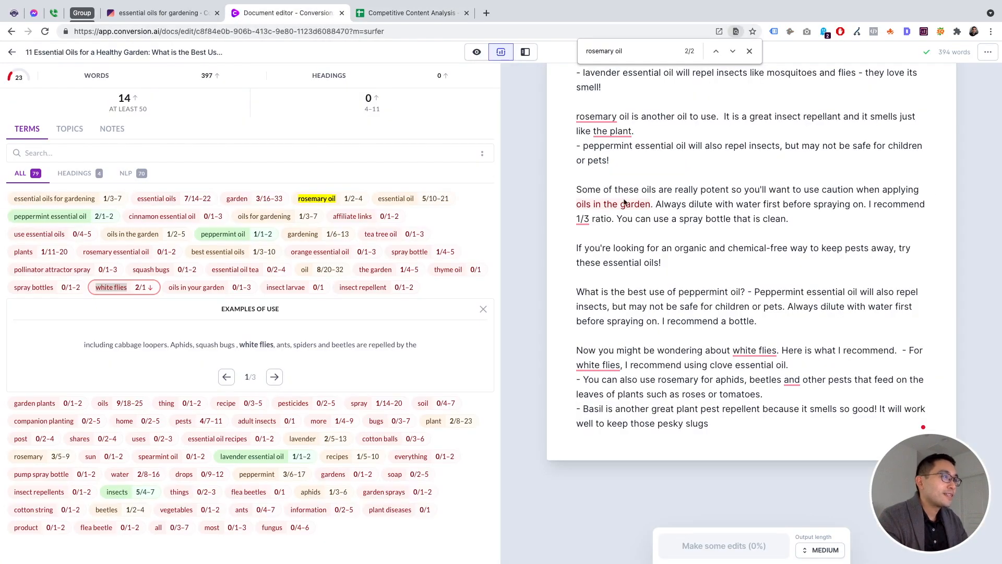
# Step: Close the page search and check Surfer's overall content score against the newly composed text
pyautogui.click(749, 51)
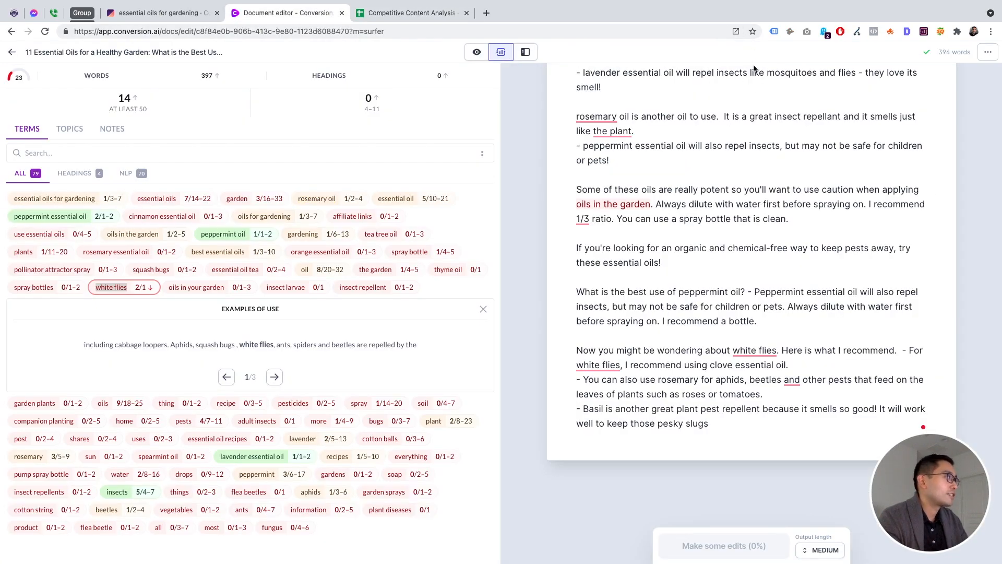
pyautogui.scroll(5, 671, 349)
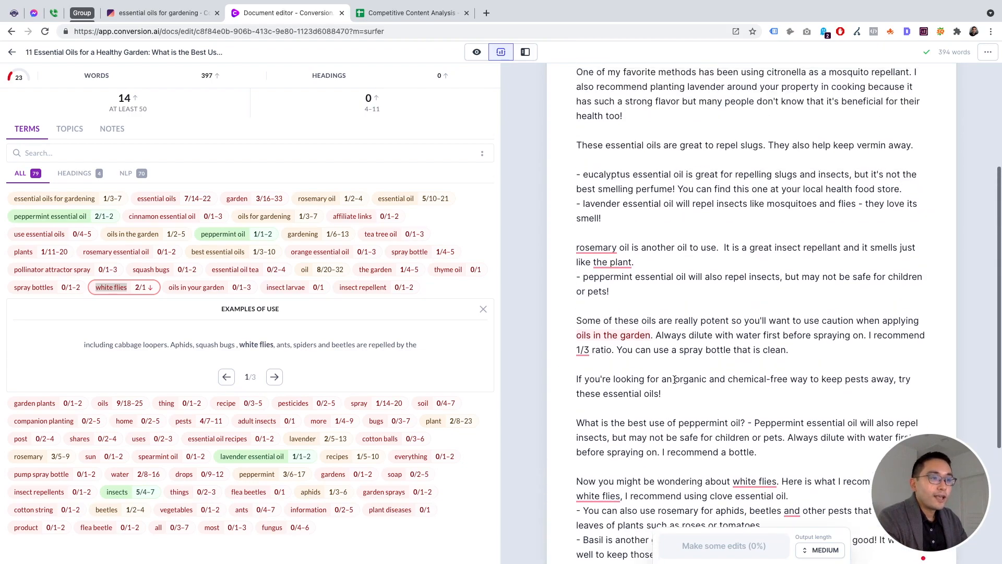
pyautogui.scroll(3, 193, 459)
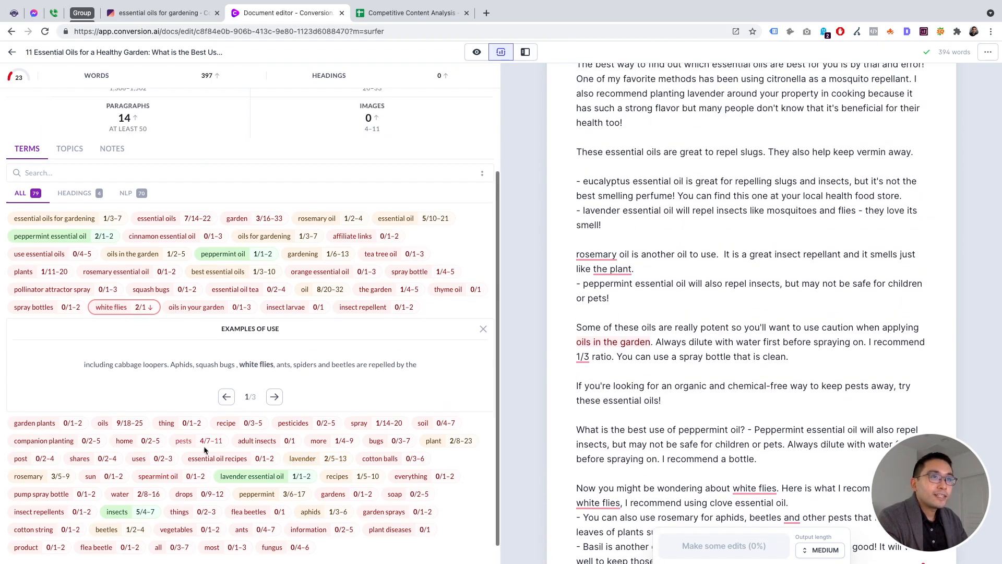
pyautogui.moveTo(241, 179)
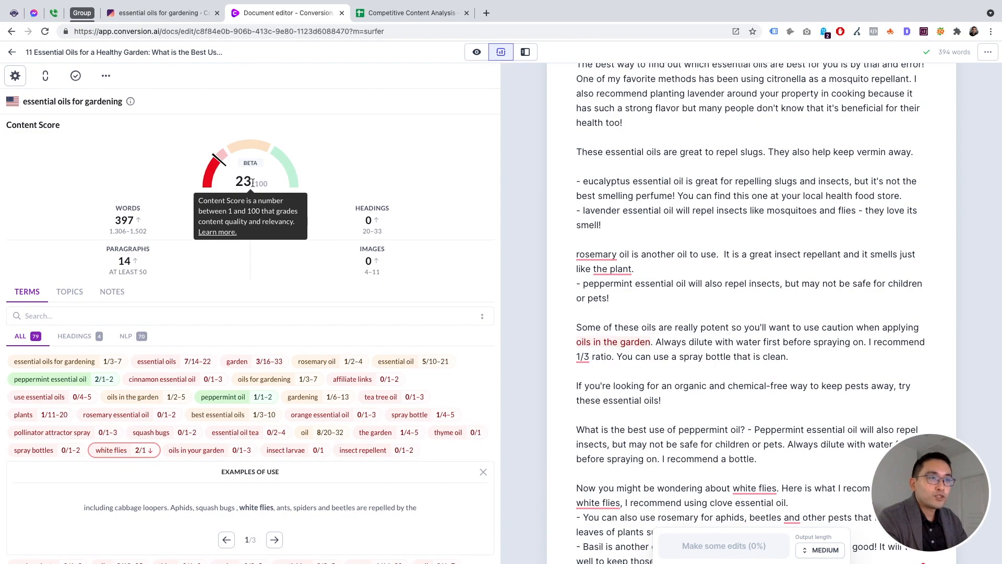
# Step: Add Surfer's suggested topic question "What essential oils deter slugs?" as a new paragraph at the end of the draft
pyautogui.click(69, 292)
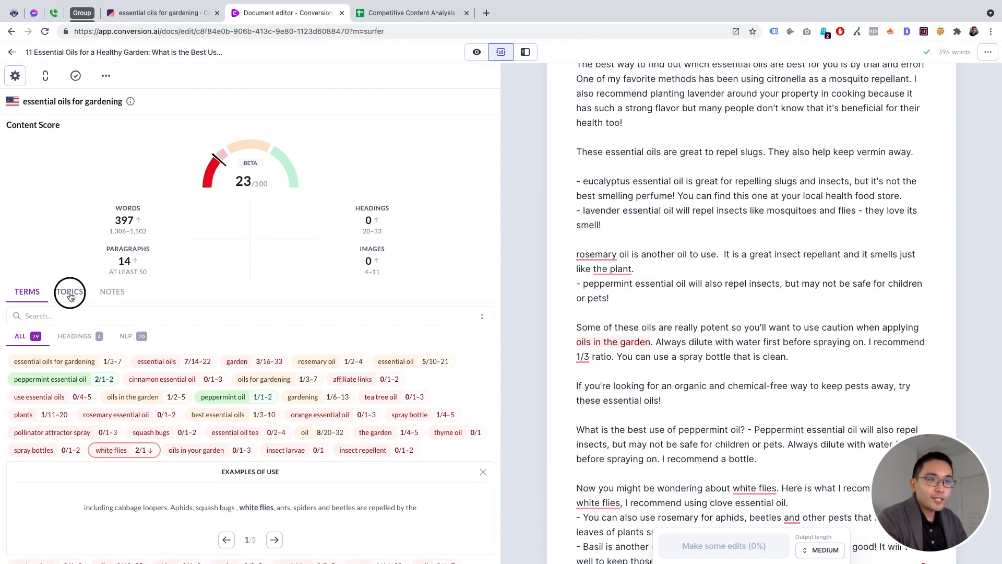
pyautogui.click(106, 76)
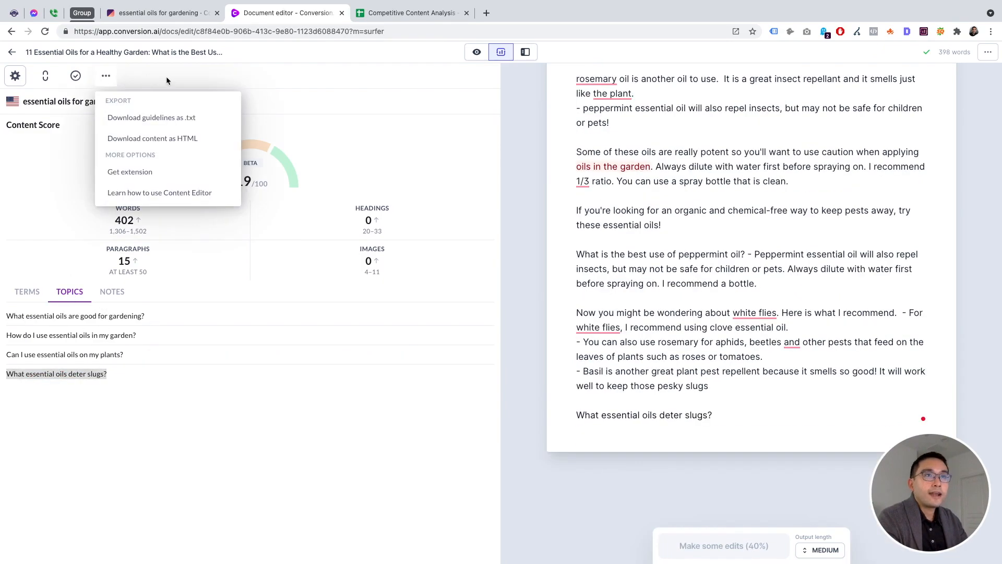
pyautogui.click(246, 311)
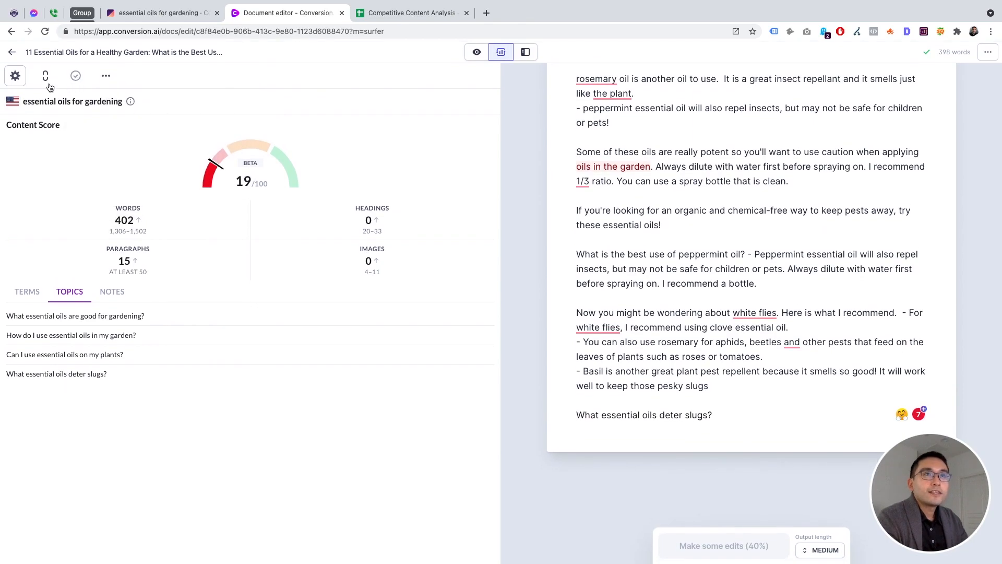
# Step: Examine the organic competitors, content structure targets and terms to use in Surfer's guideline settings
pyautogui.click(17, 77)
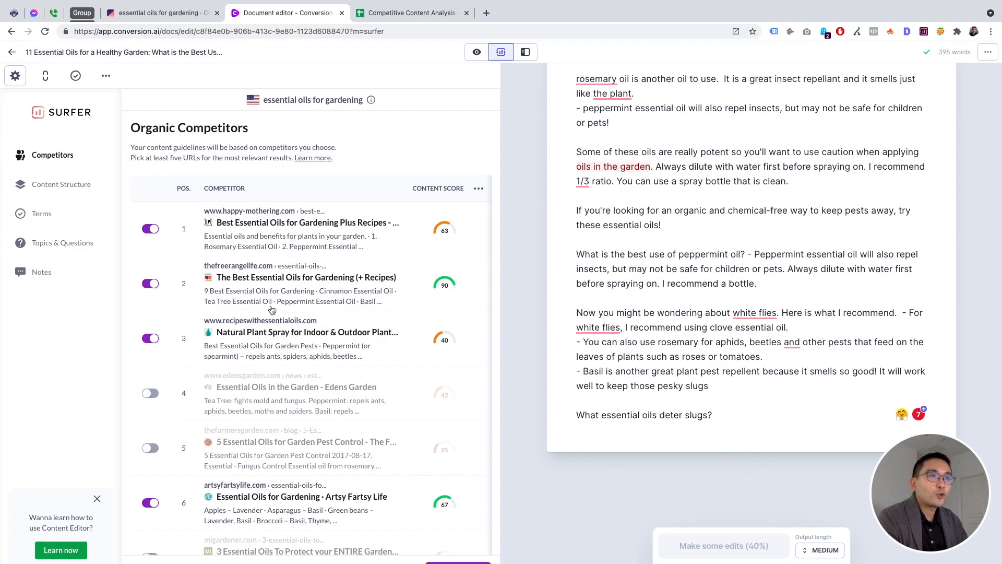
pyautogui.scroll(-15, 277, 303)
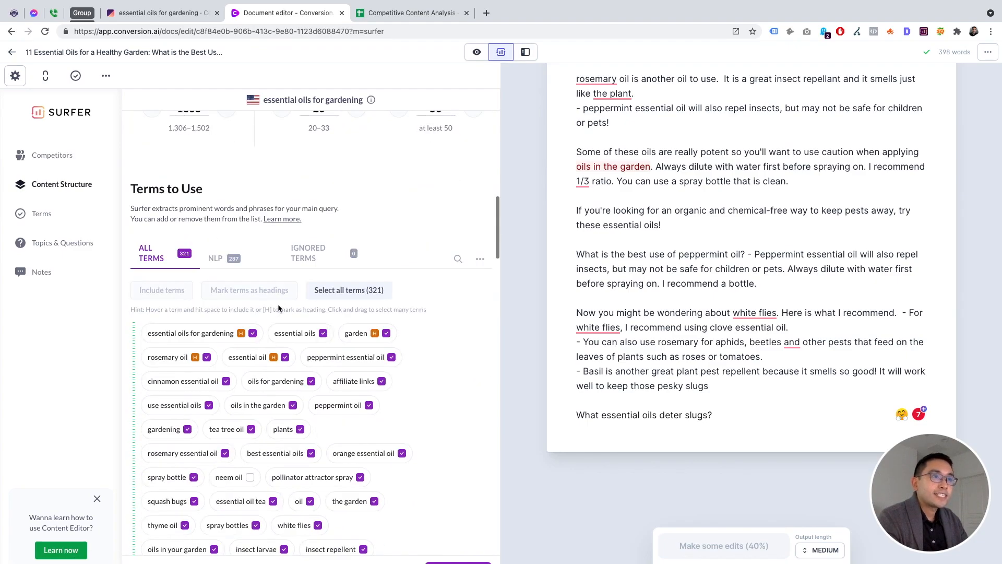
pyautogui.scroll(10, 277, 299)
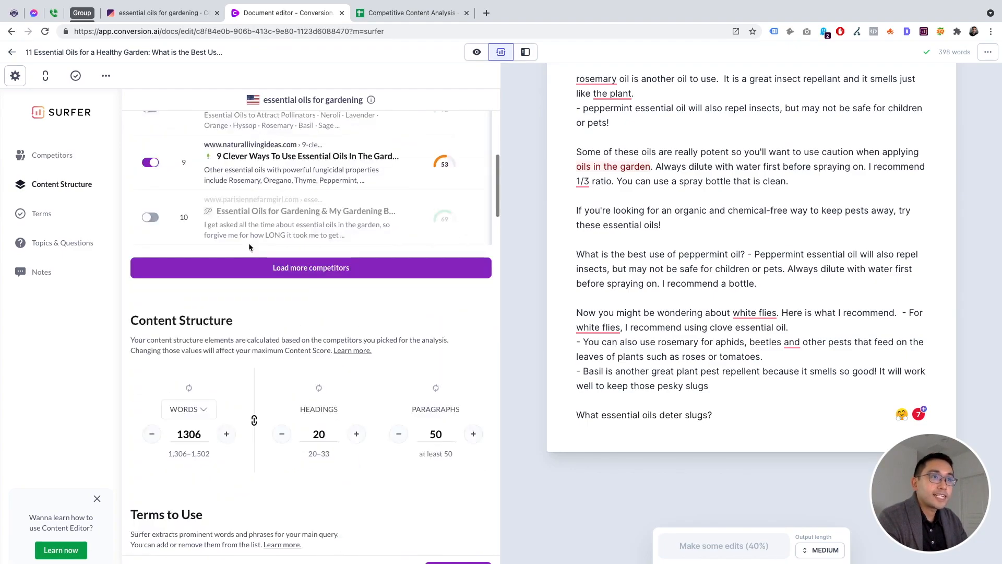
# Step: Reopen the "essential oils for gardening" query from Surfer's list of content editors and look over its competitors and export options
pyautogui.click(47, 76)
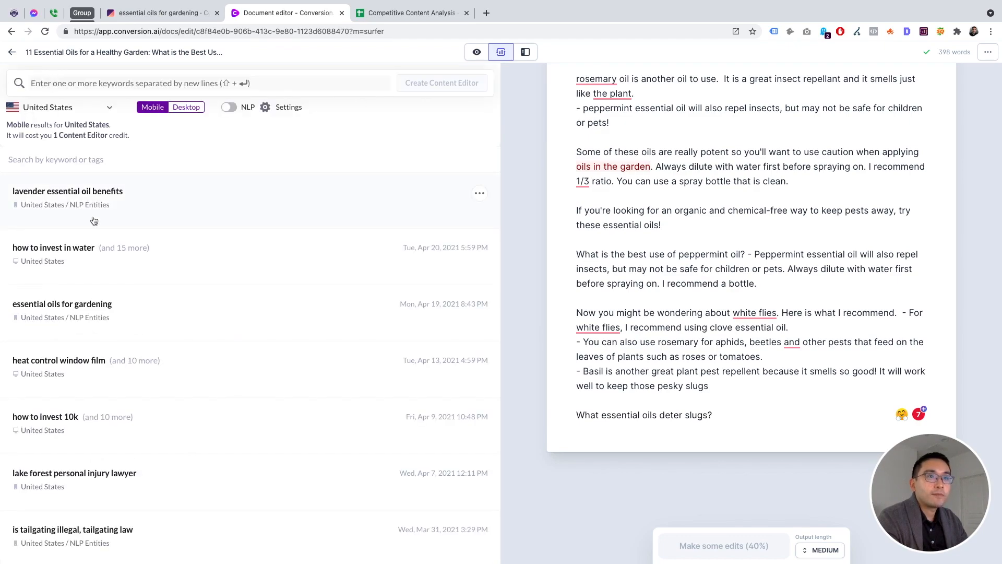
pyautogui.click(230, 321)
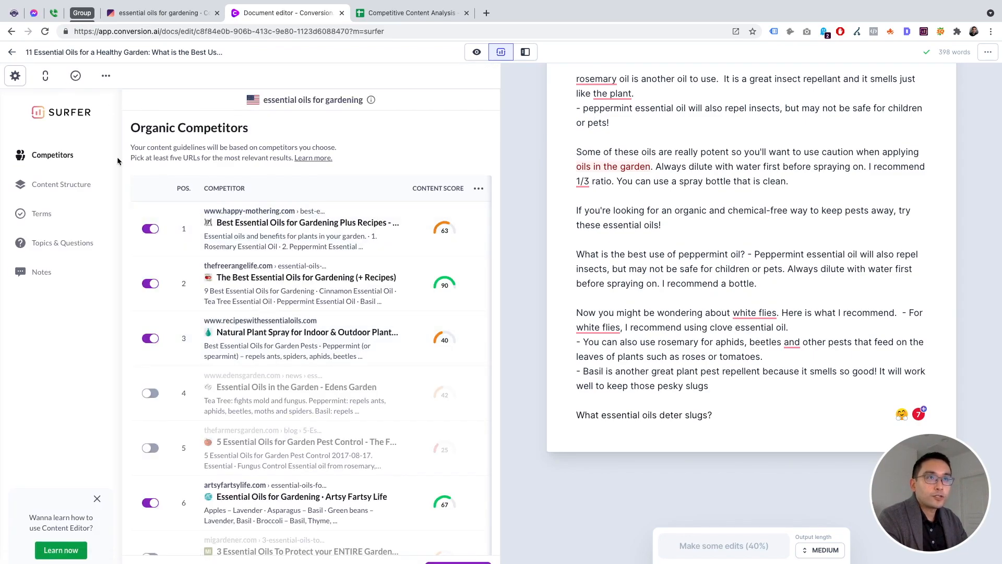
pyautogui.scroll(-6, 342, 484)
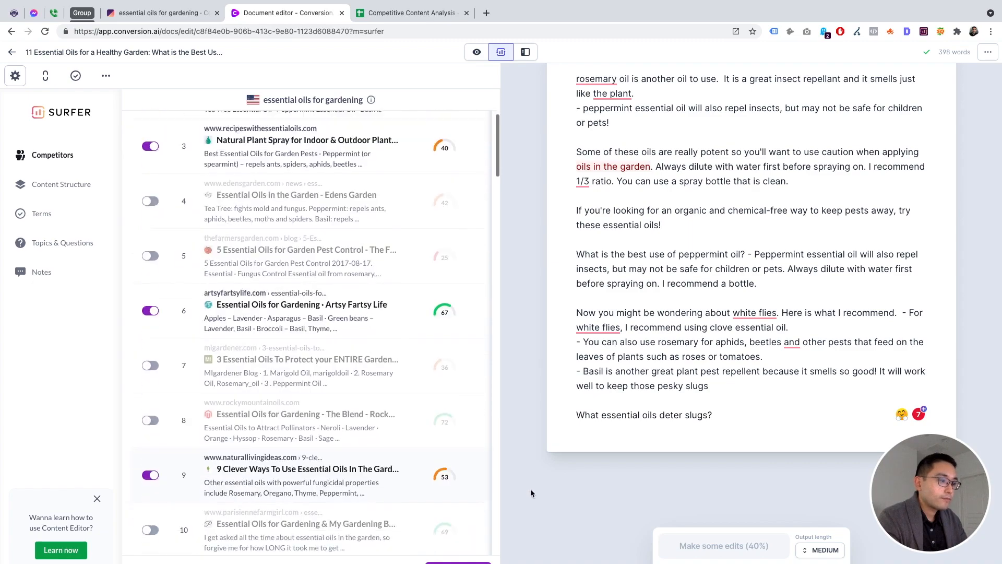
pyautogui.scroll(-1, 529, 494)
pyautogui.scroll(2, 529, 493)
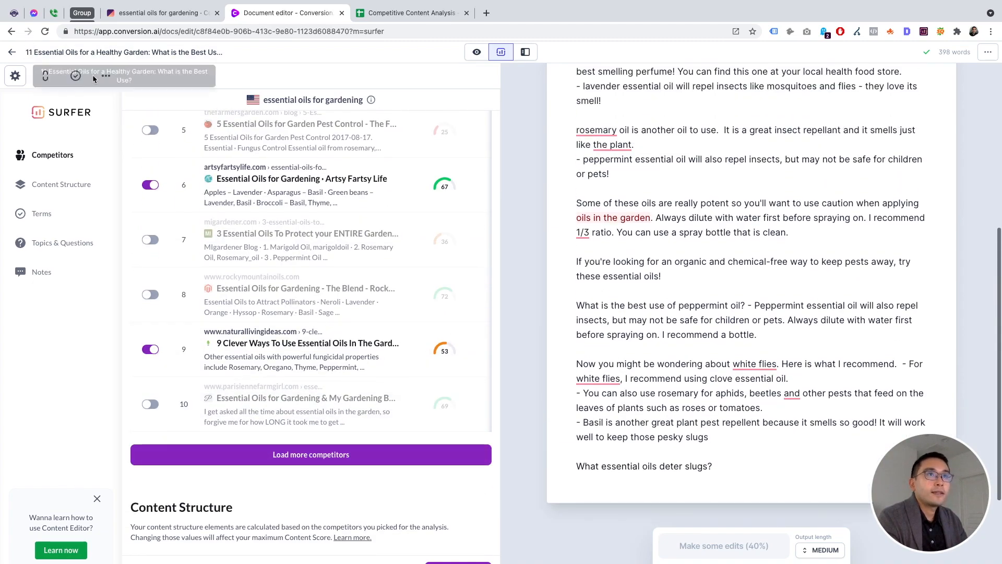
pyautogui.click(107, 77)
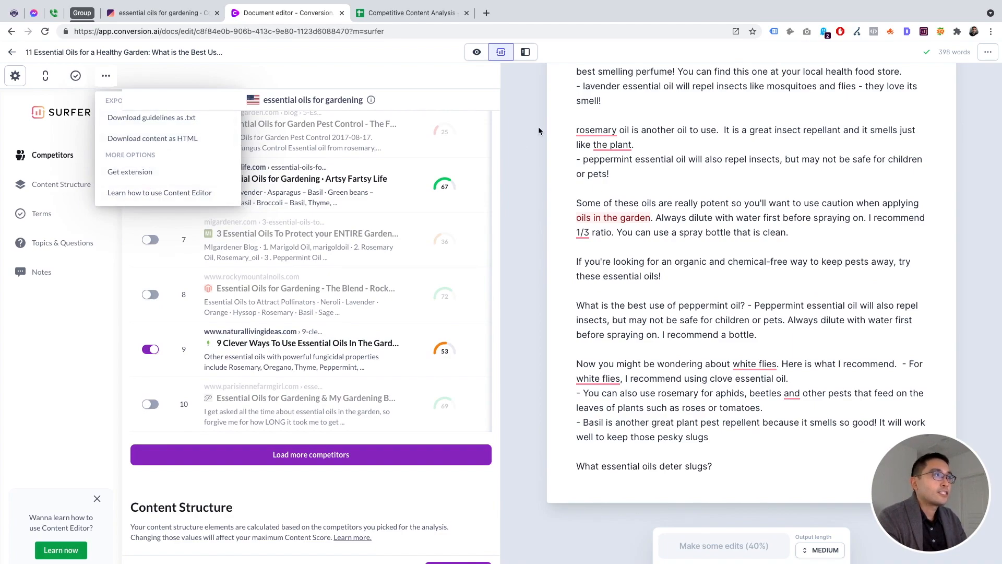
# Step: Show the document on its own without the Surfer guidelines and read through the whole draft
pyautogui.click(476, 52)
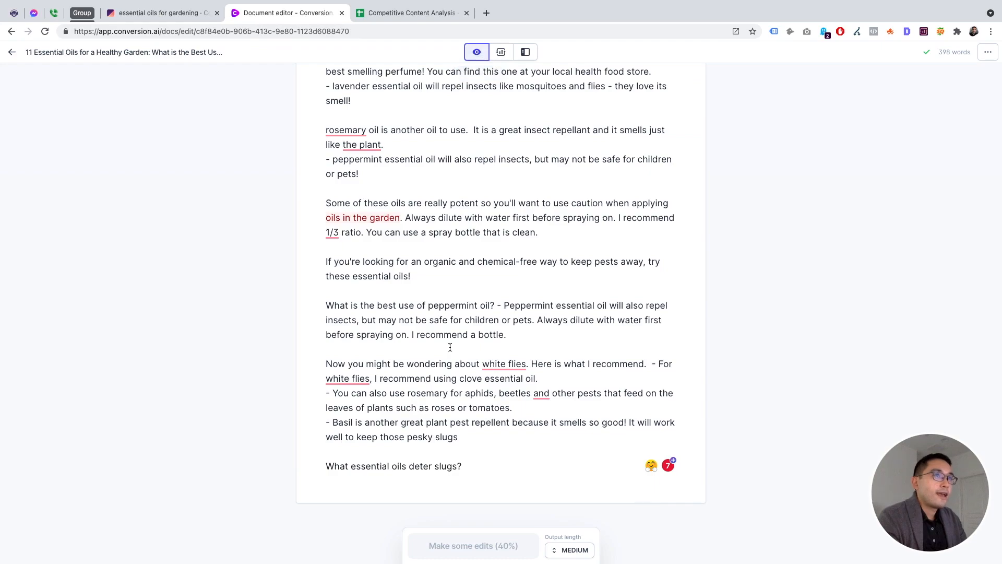
pyautogui.scroll(6, 450, 347)
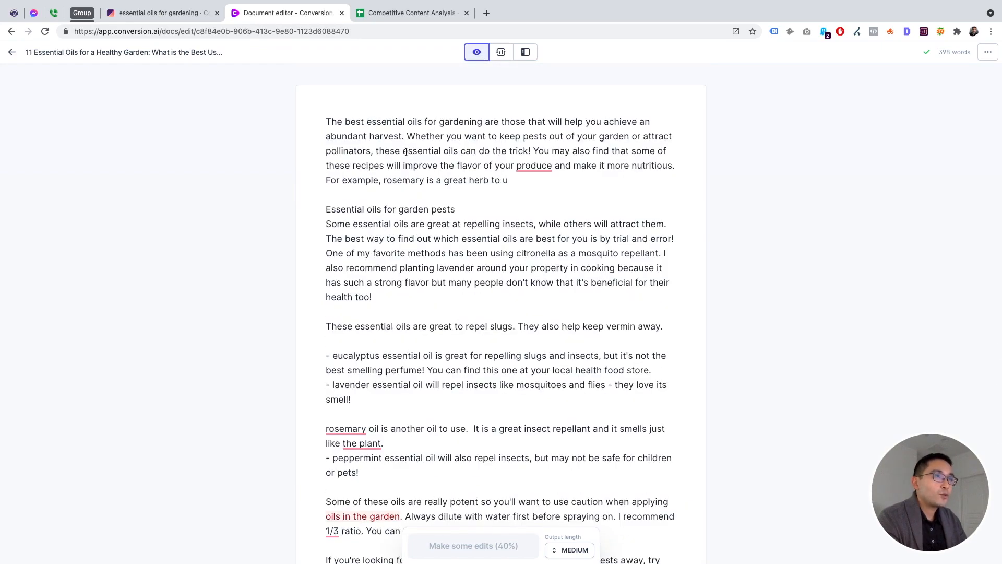
pyautogui.scroll(-6, 420, 139)
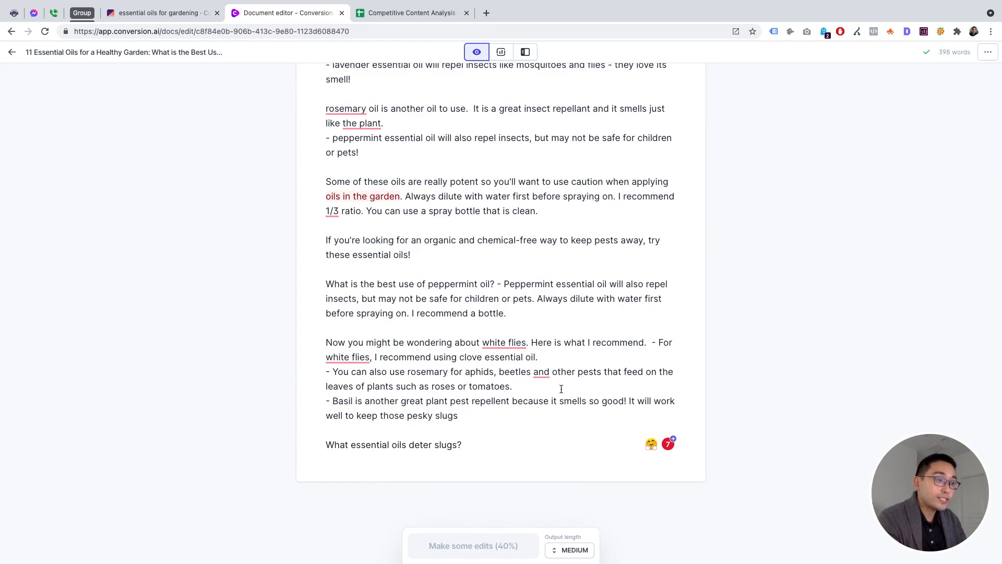
pyautogui.scroll(5, 519, 379)
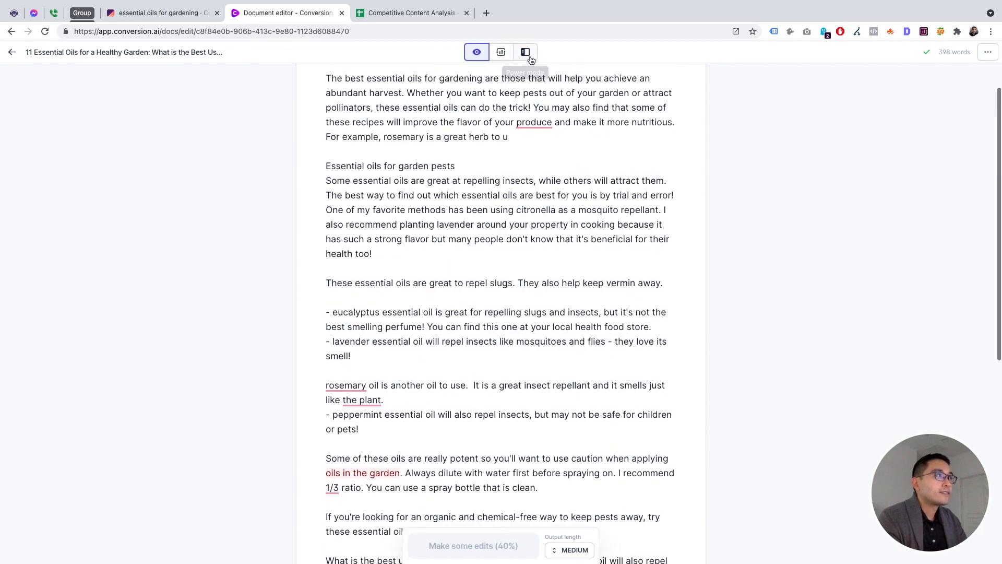
# Step: Display the AI templates beside the document and browse the full list of available templates
pyautogui.click(526, 53)
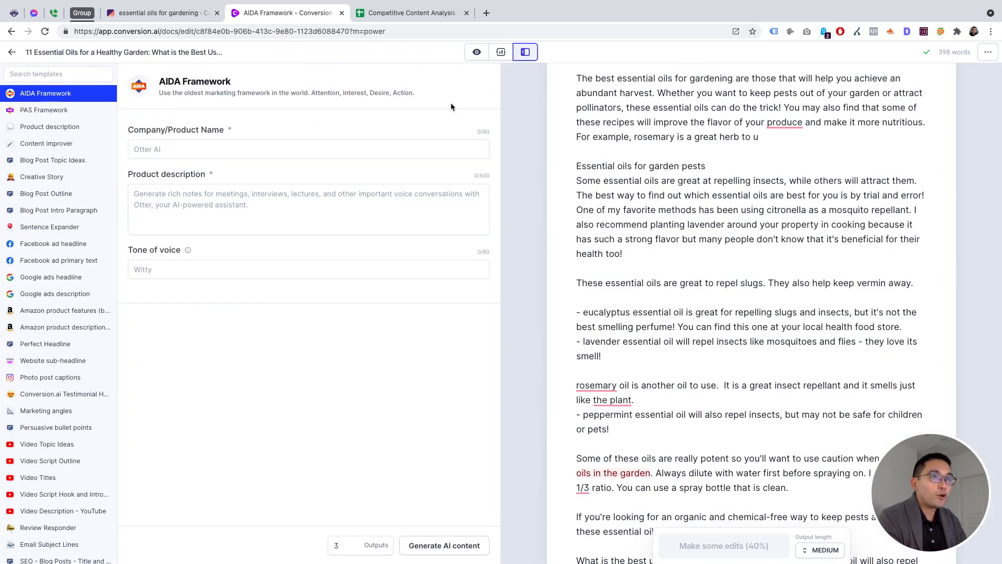
pyautogui.scroll(-4, 69, 266)
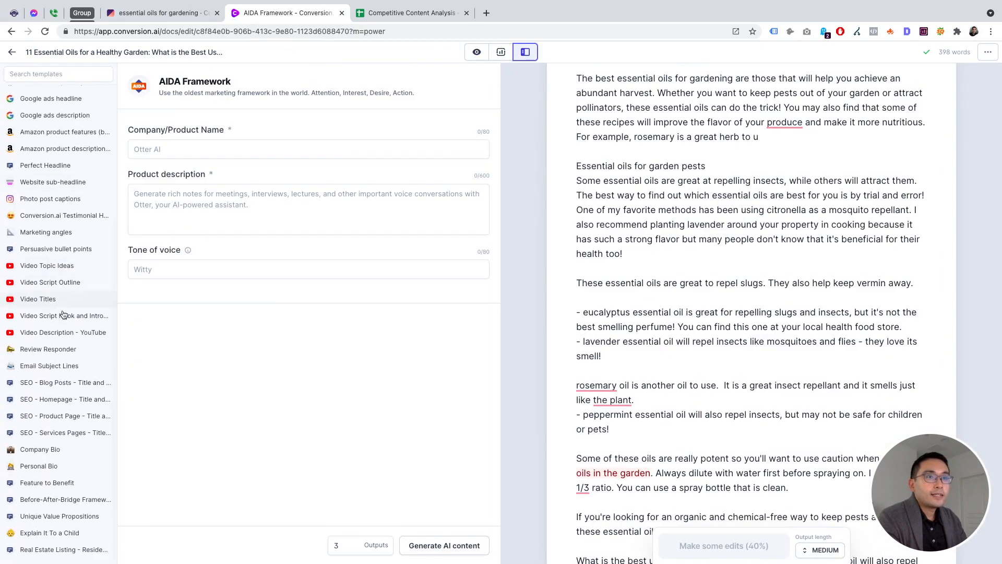
pyautogui.scroll(4, 65, 313)
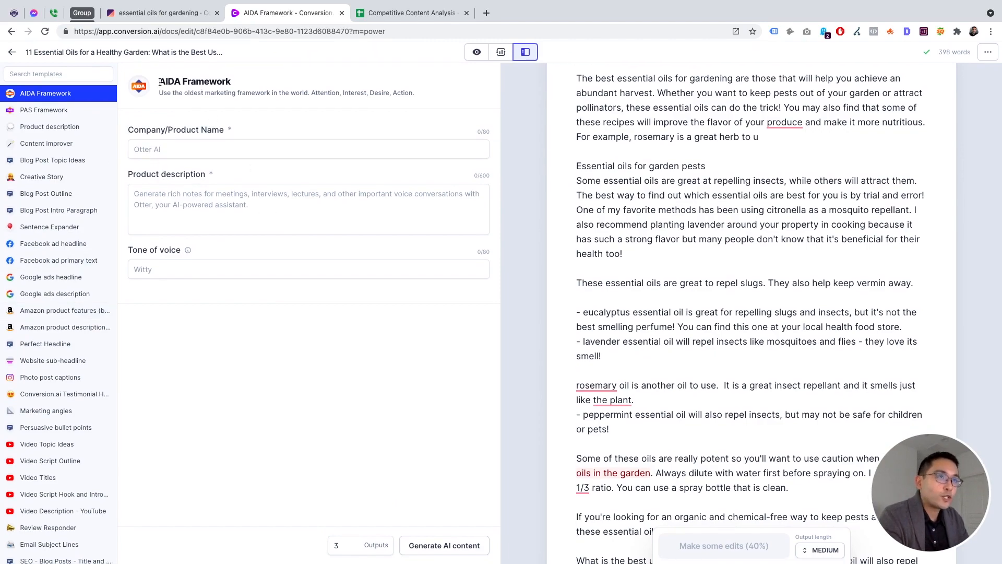
# Step: Look over the AIDA Framework and PAS Framework templates and their input fields beside the draft
pyautogui.moveTo(159, 83); pyautogui.dragTo(231, 82)
pyautogui.scroll(1, 590, 151)
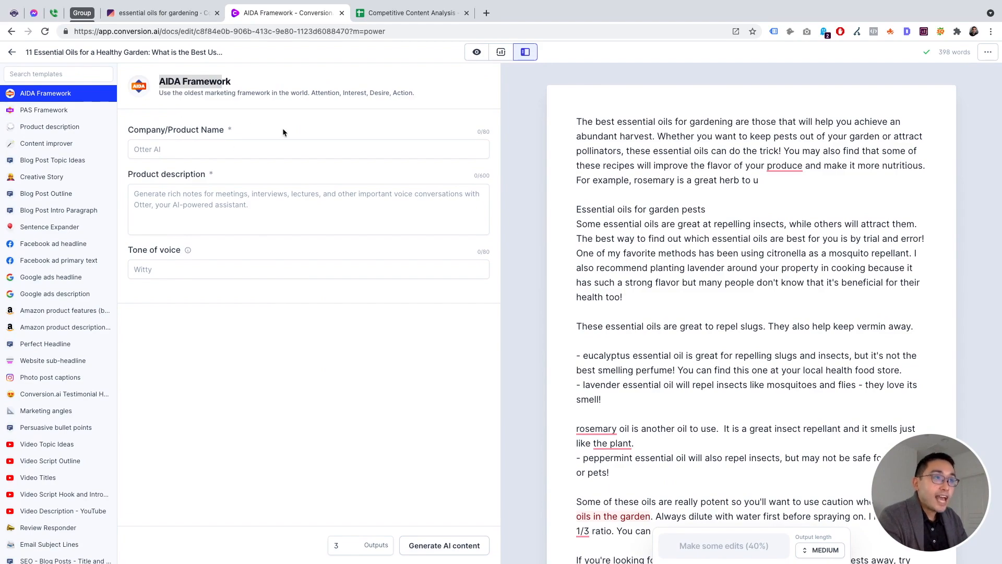
pyautogui.click(86, 110)
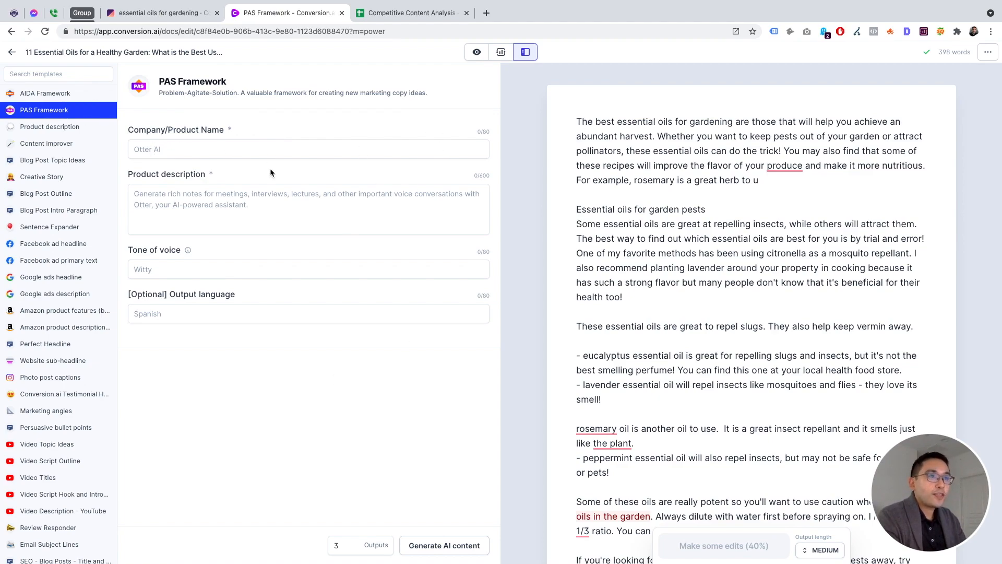
pyautogui.moveTo(607, 118); pyautogui.dragTo(601, 118)
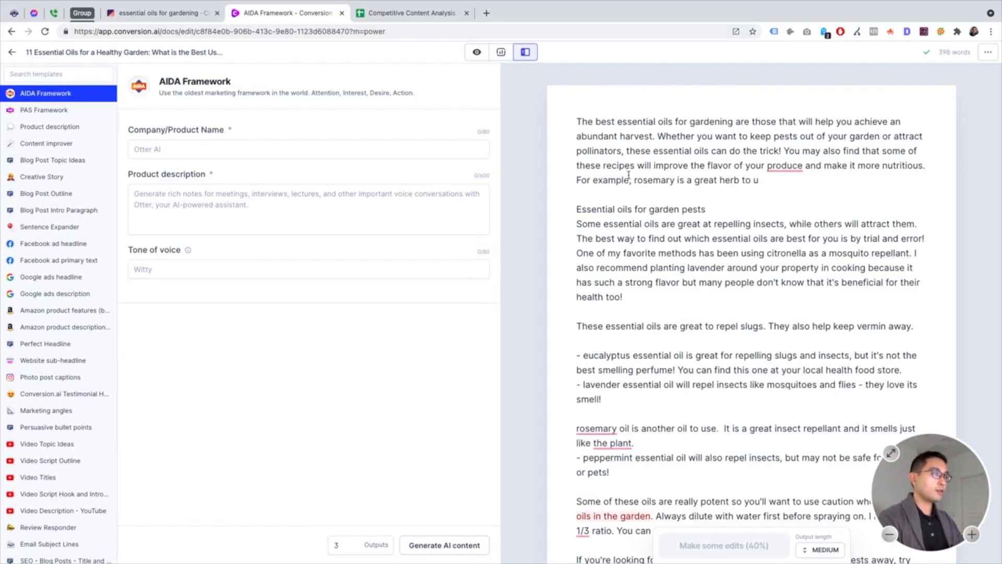
pyautogui.scroll(-2, 628, 175)
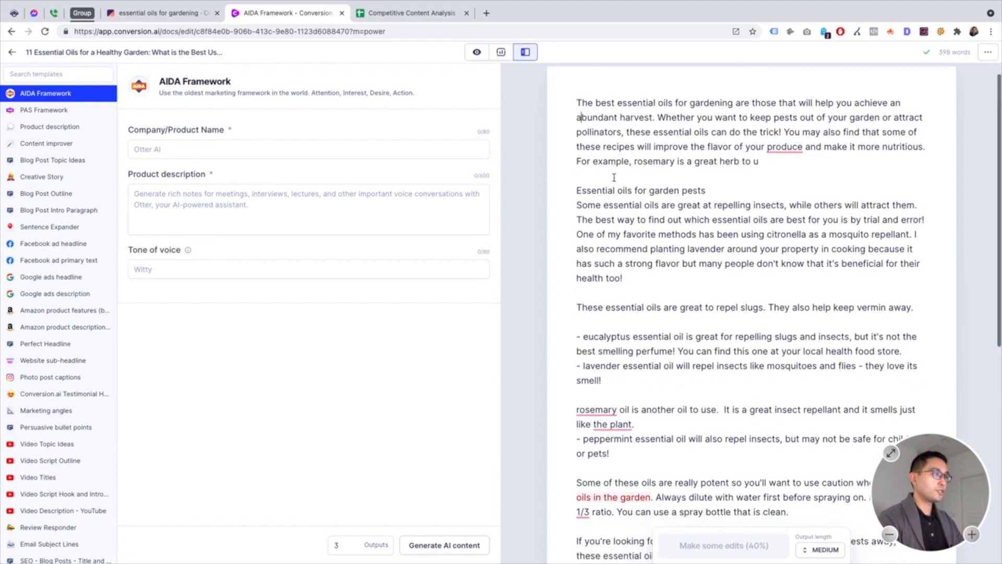
# Step: Show the document on its own and generate an AI rewrite of "These essential oils are great to repel slugs"
pyautogui.click(476, 54)
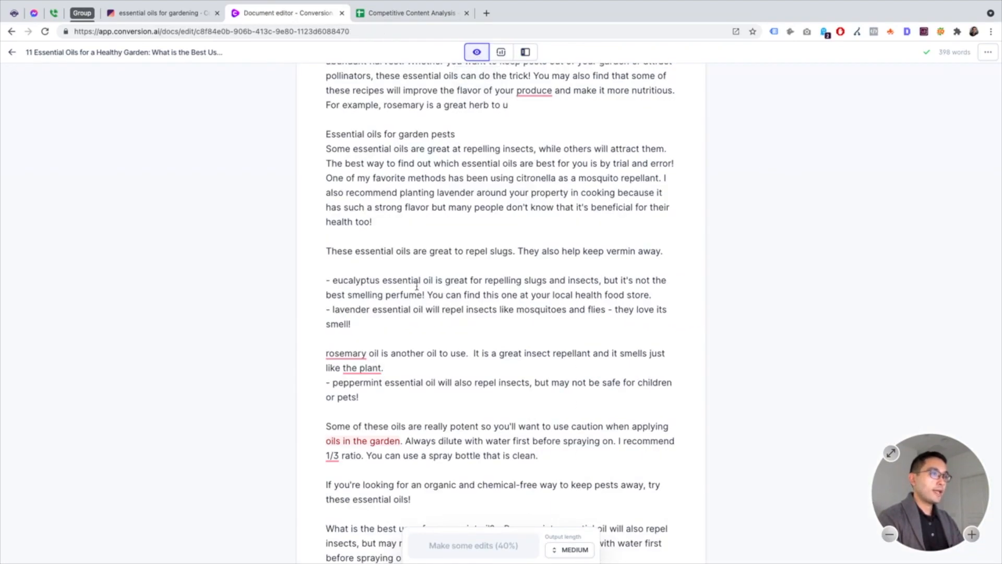
pyautogui.scroll(1, 421, 282)
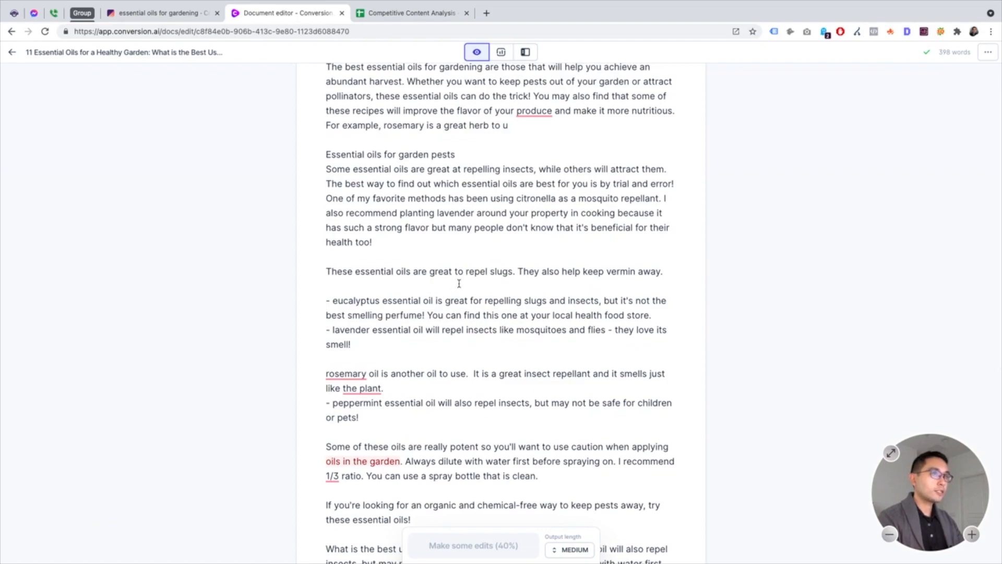
pyautogui.moveTo(514, 272); pyautogui.dragTo(369, 274)
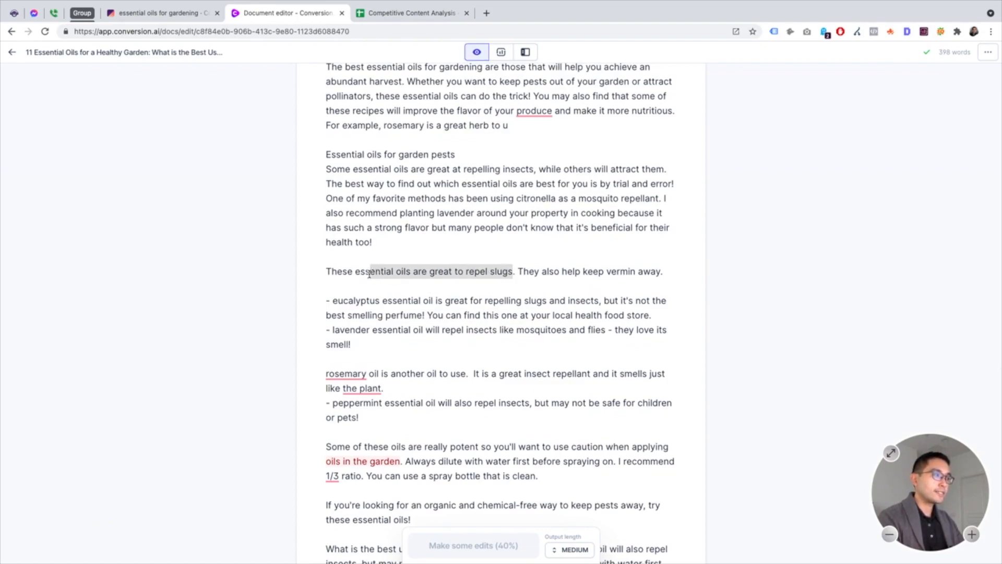
pyautogui.click(469, 272)
pyautogui.moveTo(490, 271); pyautogui.dragTo(325, 271)
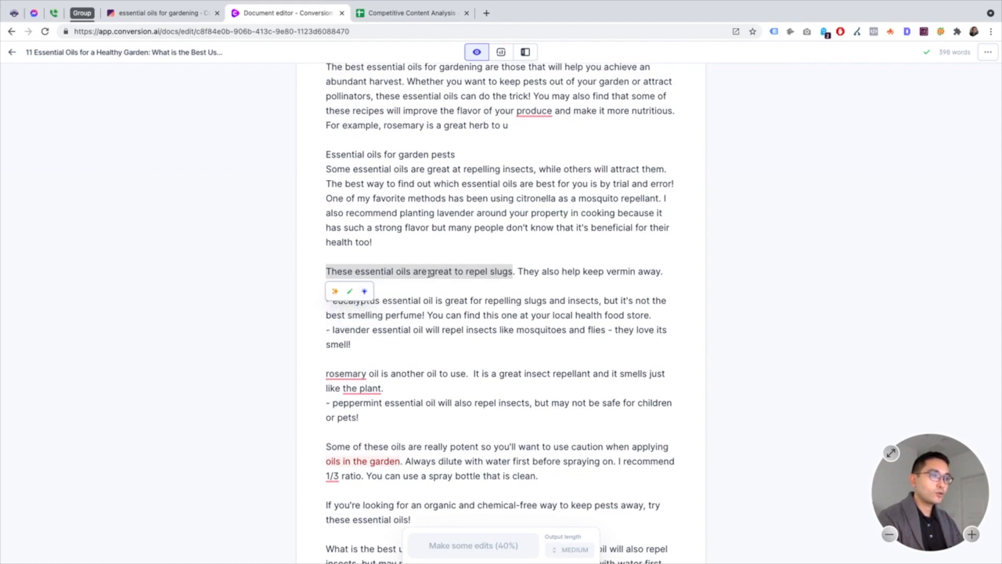
pyautogui.click(365, 292)
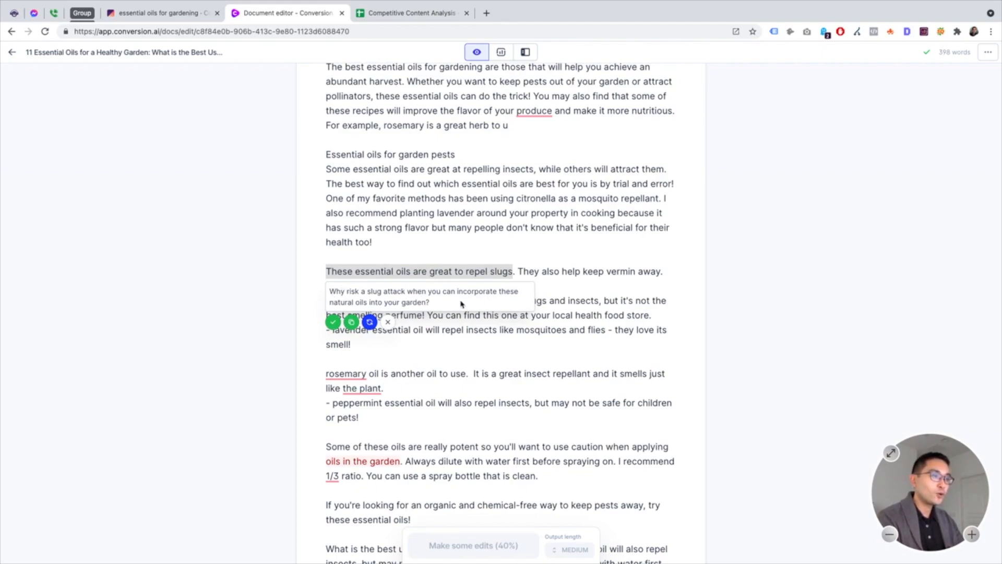
# Step: Regenerate the slug sentence's rewrite and accept the version starting "There are many ways to protect your garden from slugs"
pyautogui.click(369, 322)
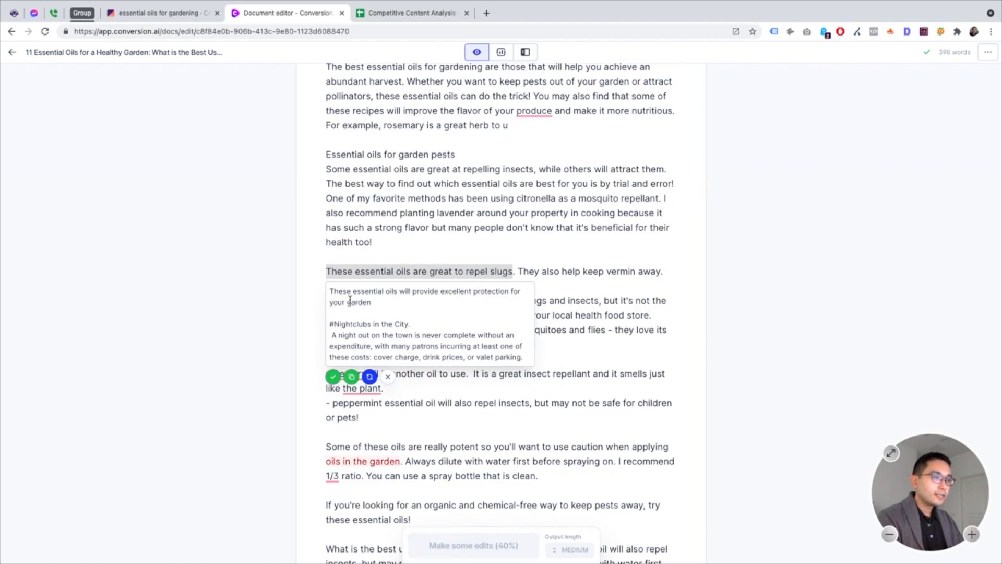
pyautogui.moveTo(339, 292); pyautogui.dragTo(326, 272)
pyautogui.click(387, 376)
pyautogui.click(365, 293)
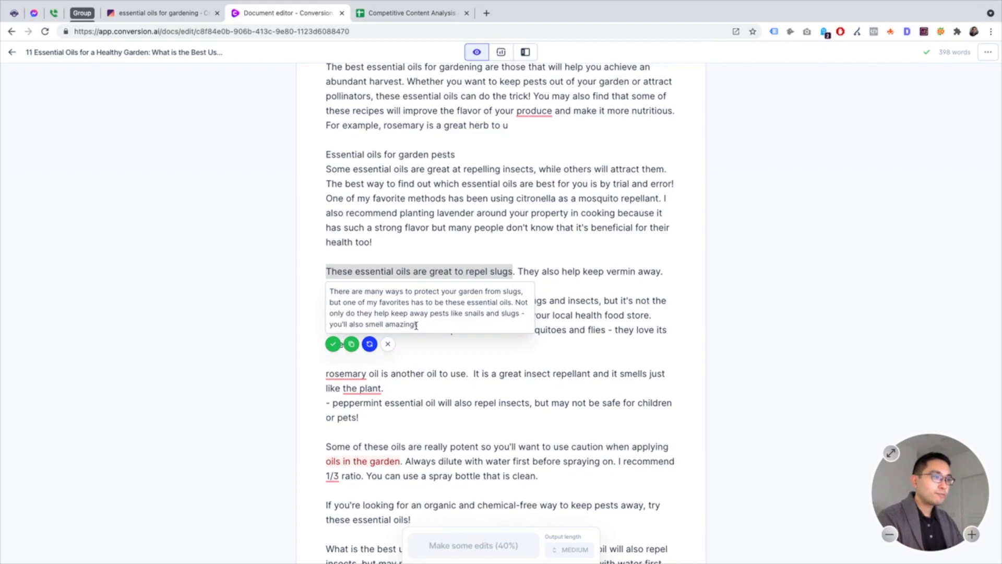
pyautogui.click(333, 343)
pyautogui.click(535, 309)
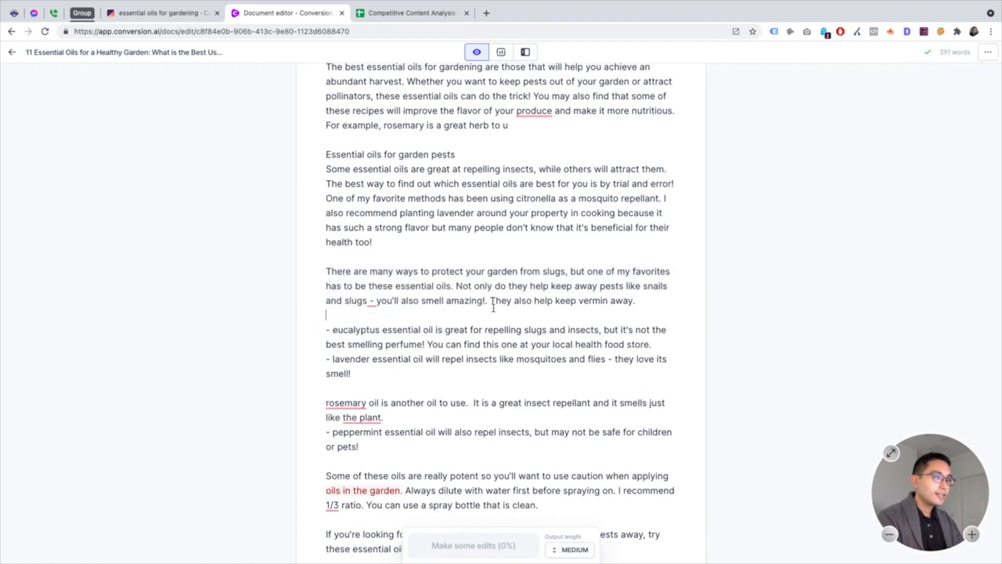
# Step: Replace the second rosemary oil sentence with the AI rewrite "It is a great insect repellant and smells exactly like the plant."
pyautogui.scroll(-3, 417, 327)
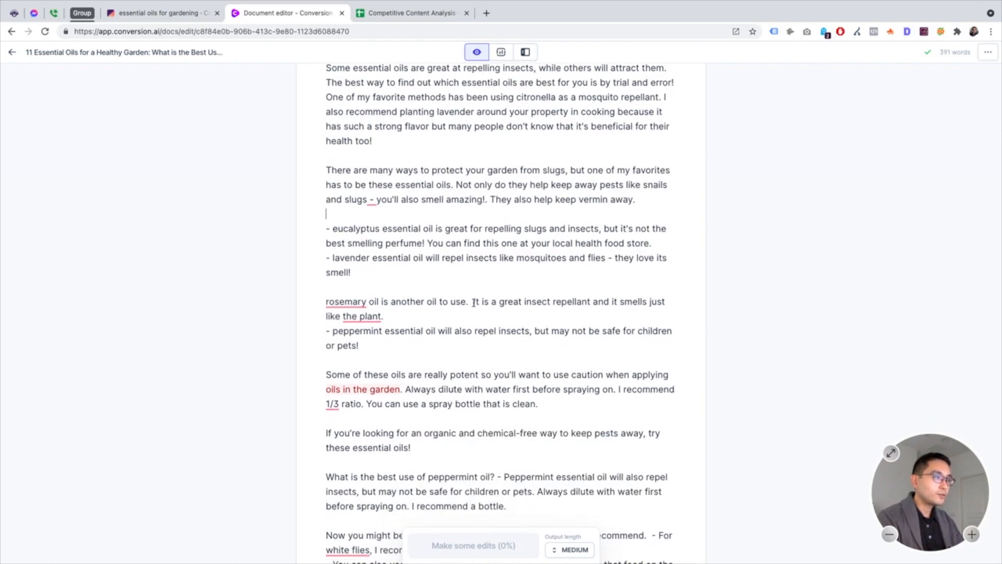
pyautogui.moveTo(473, 303); pyautogui.dragTo(450, 316)
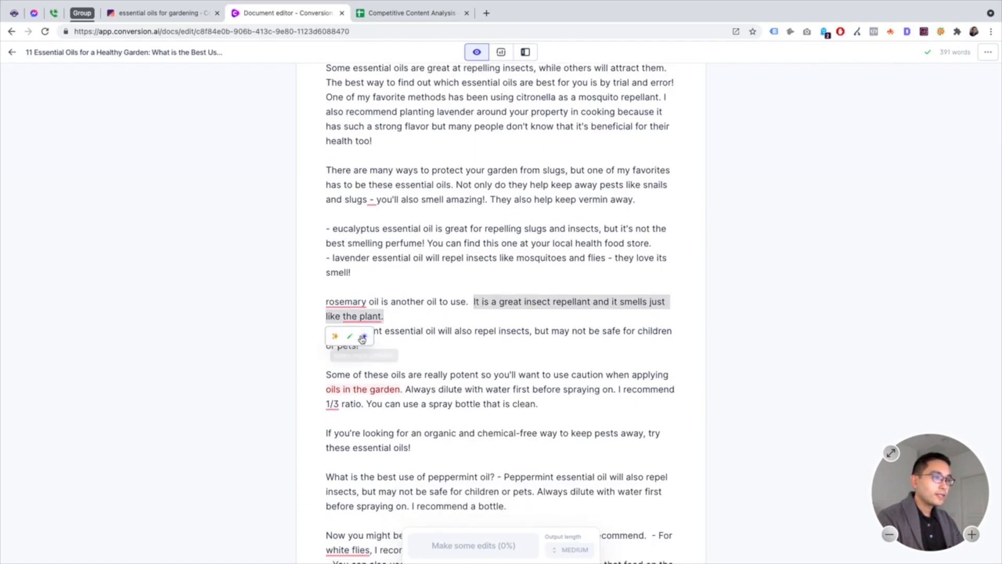
pyautogui.click(335, 338)
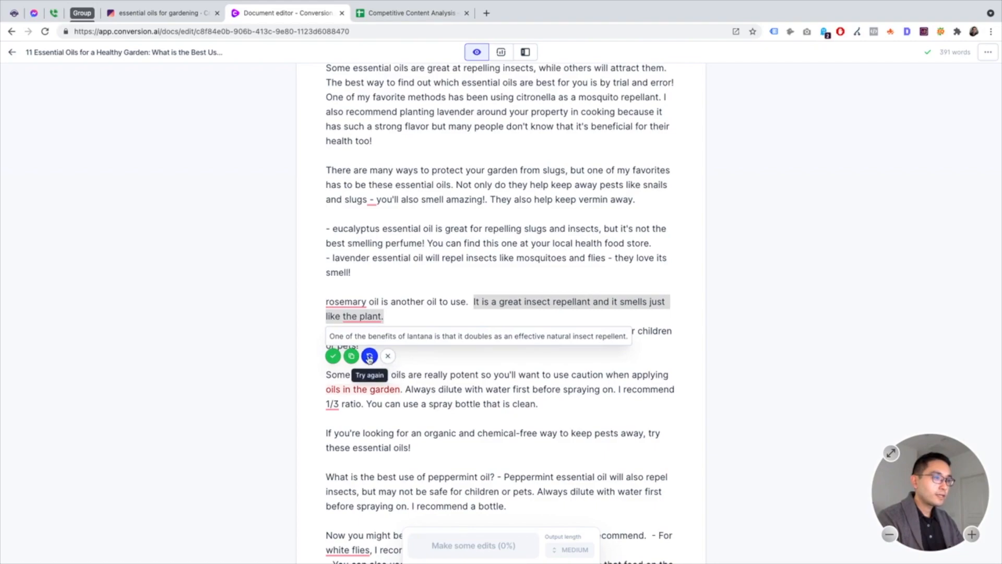
pyautogui.click(369, 356)
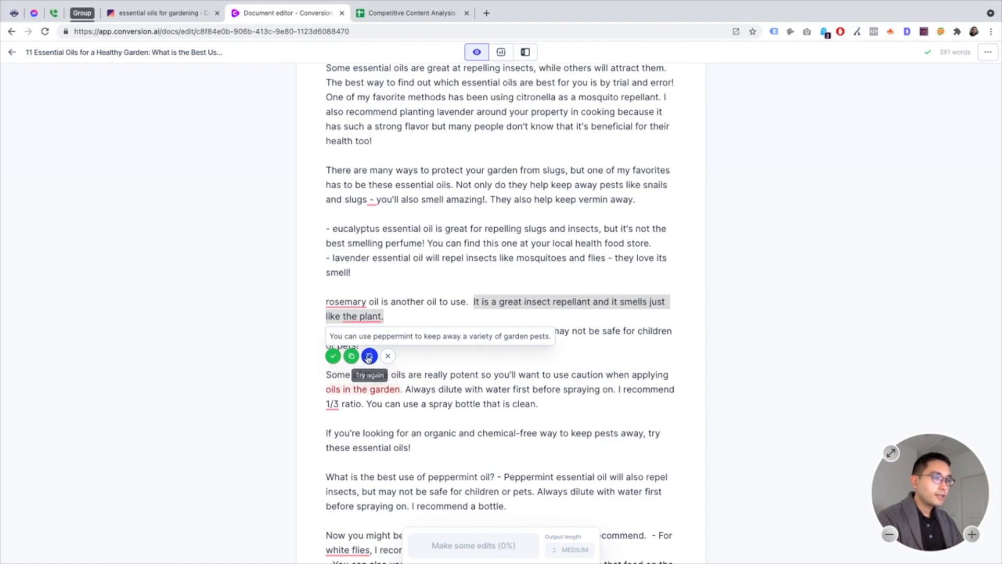
pyautogui.click(369, 356)
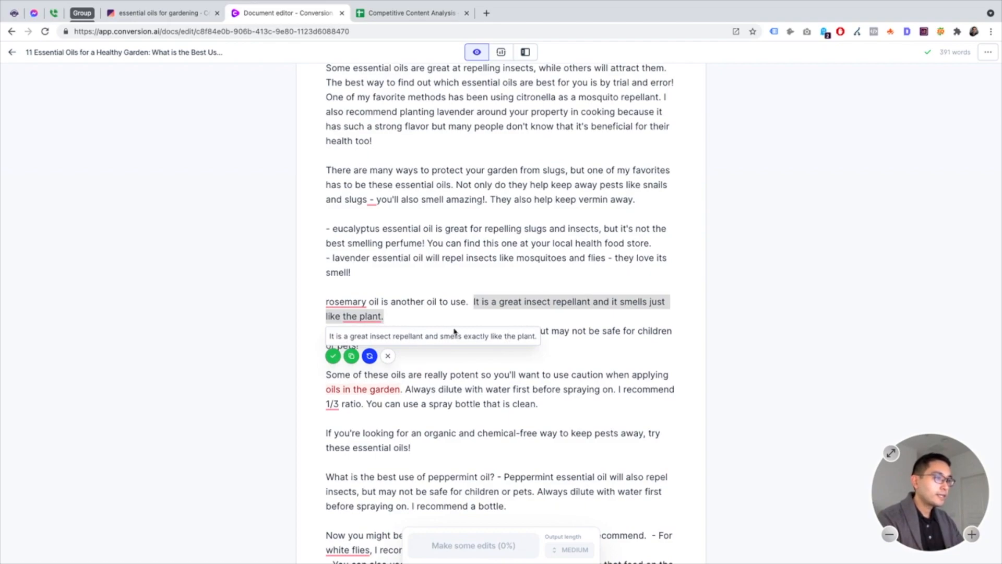
pyautogui.click(332, 356)
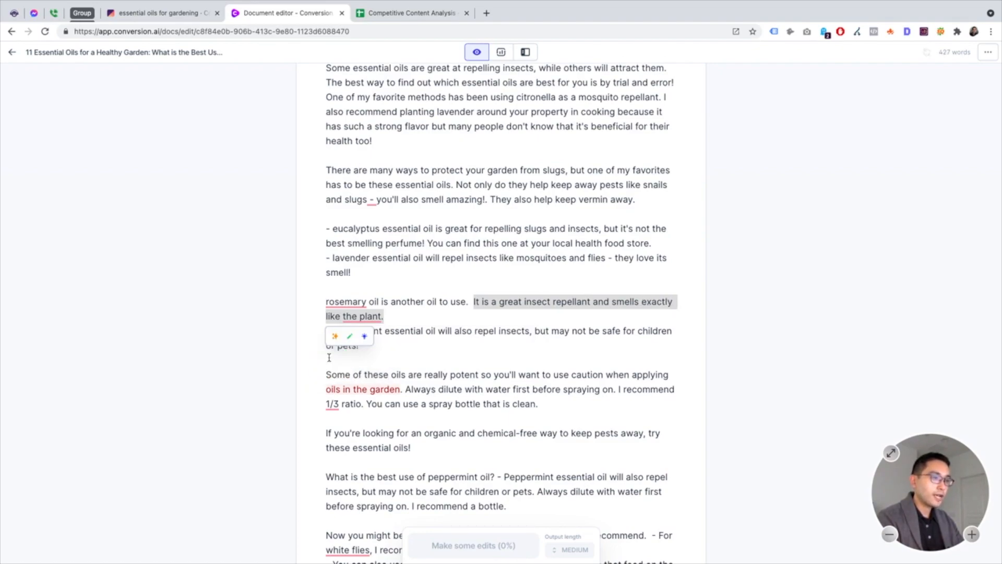
pyautogui.click(493, 338)
# Step: Complete the unfinished sentence about basil and pesky slugs with "off your plants."
pyautogui.scroll(-2, 443, 341)
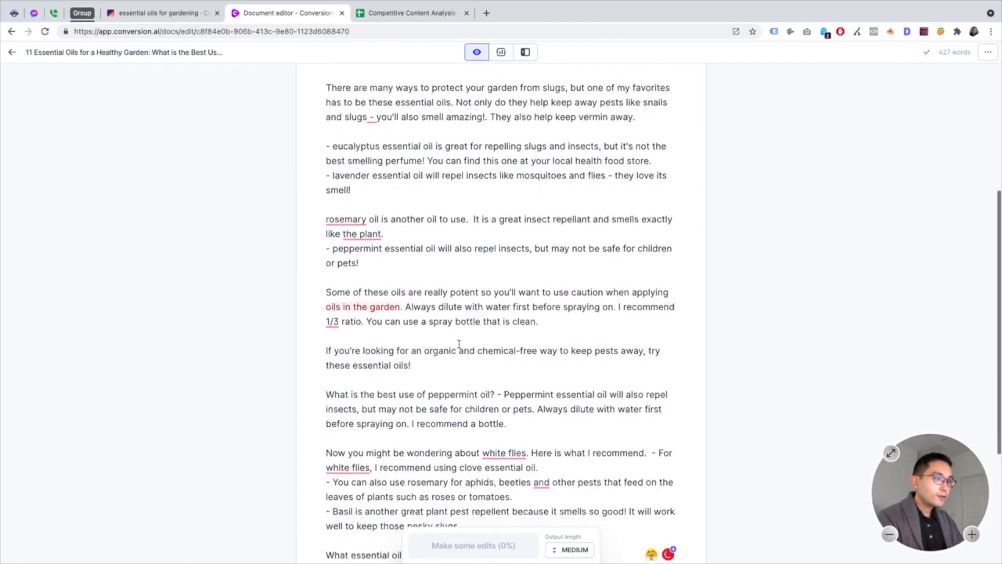
pyautogui.scroll(-4, 459, 343)
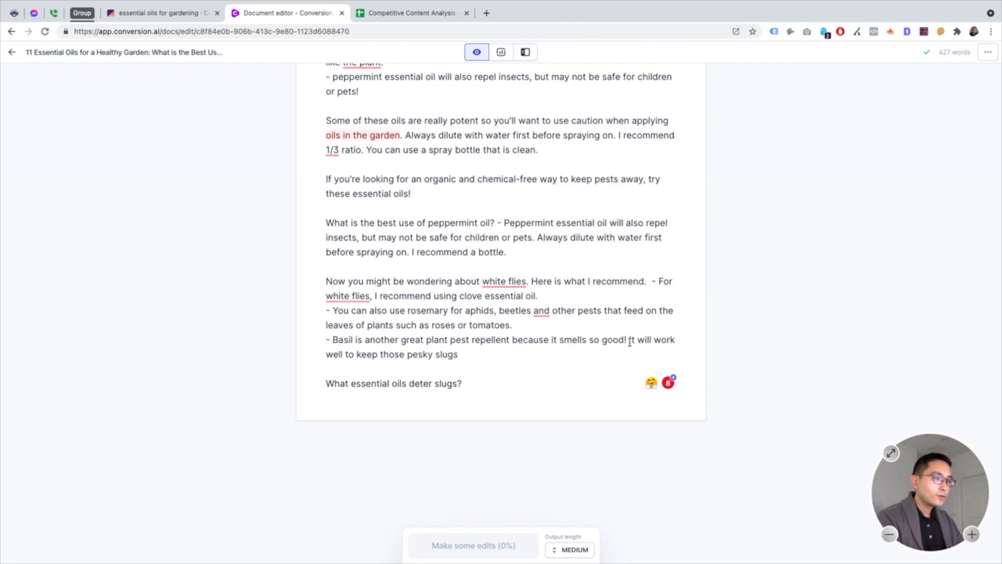
pyautogui.click(577, 351)
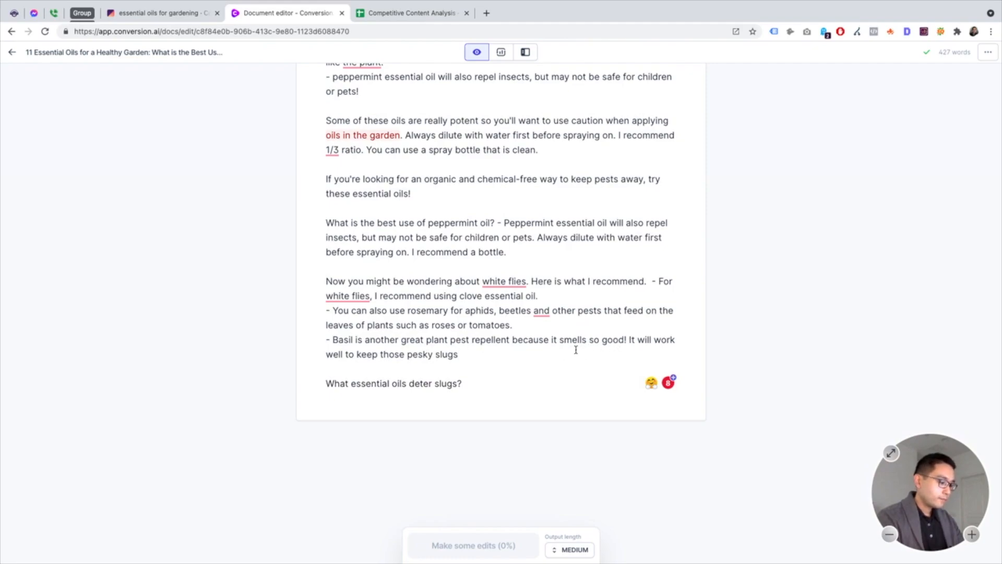
pyautogui.write('off your plants.')
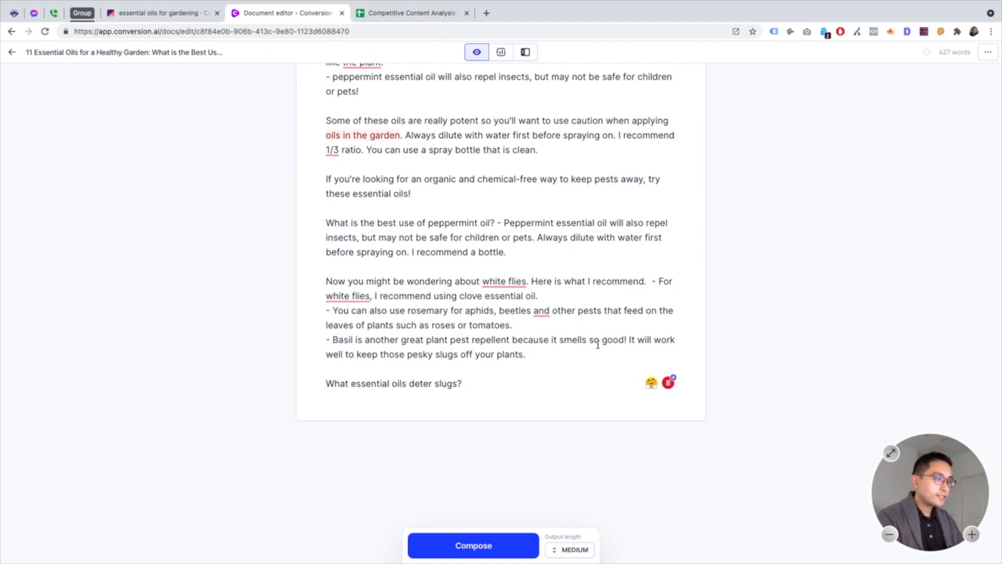
# Step: Try the AI correction on the sentence "It will work well to keep those pesky slugs off your plants."
pyautogui.moveTo(629, 341); pyautogui.dragTo(540, 354)
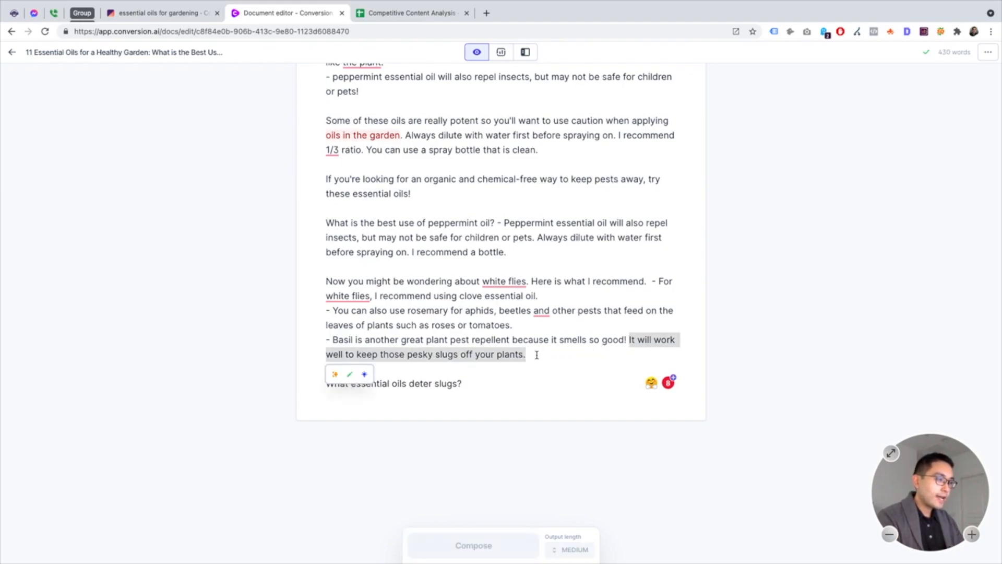
pyautogui.click(347, 377)
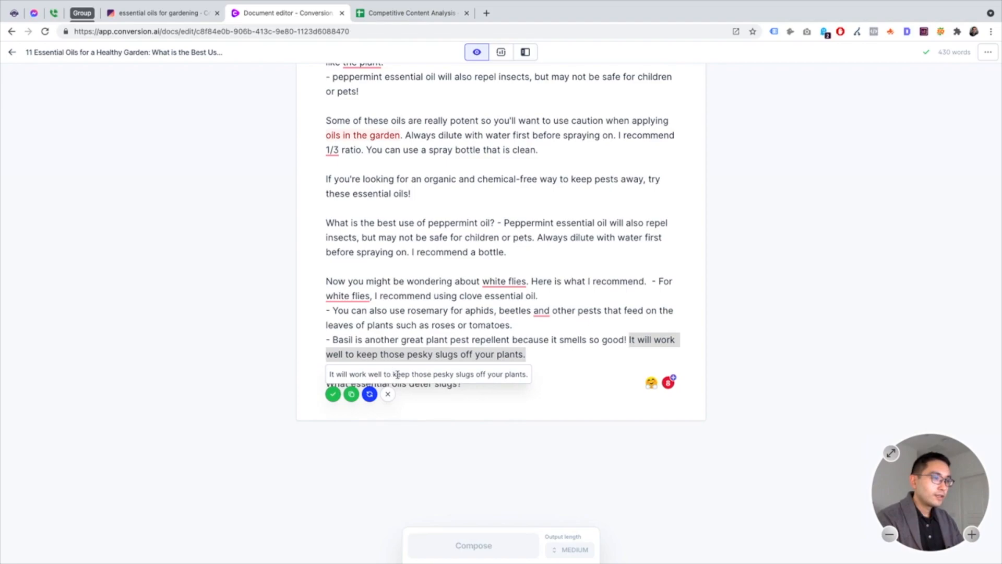
pyautogui.moveTo(348, 373); pyautogui.dragTo(513, 375)
pyautogui.click(529, 356)
pyautogui.hotkey('ctrl', 'f')
pyautogui.write('What essential oils deter slugs?')
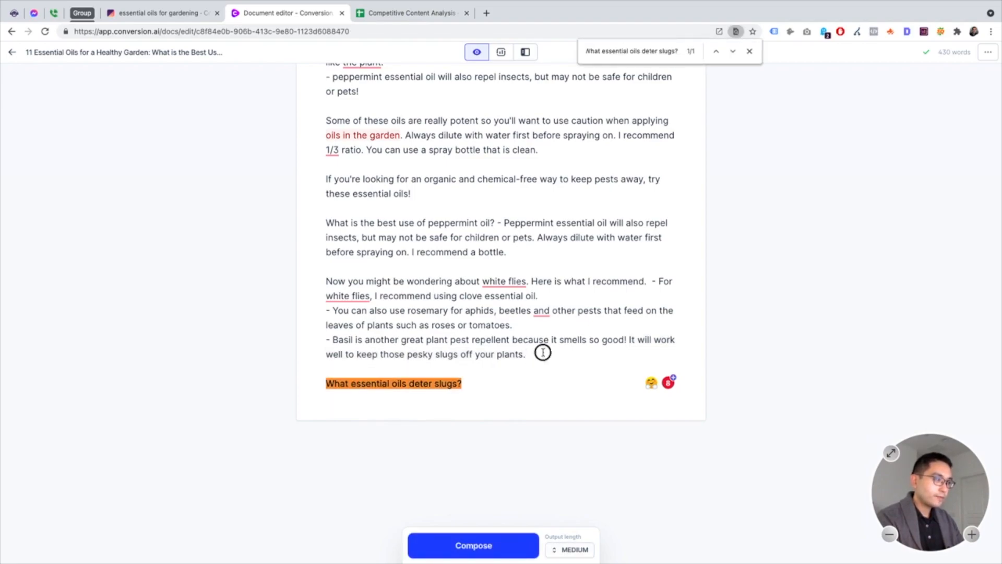
pyautogui.click(749, 51)
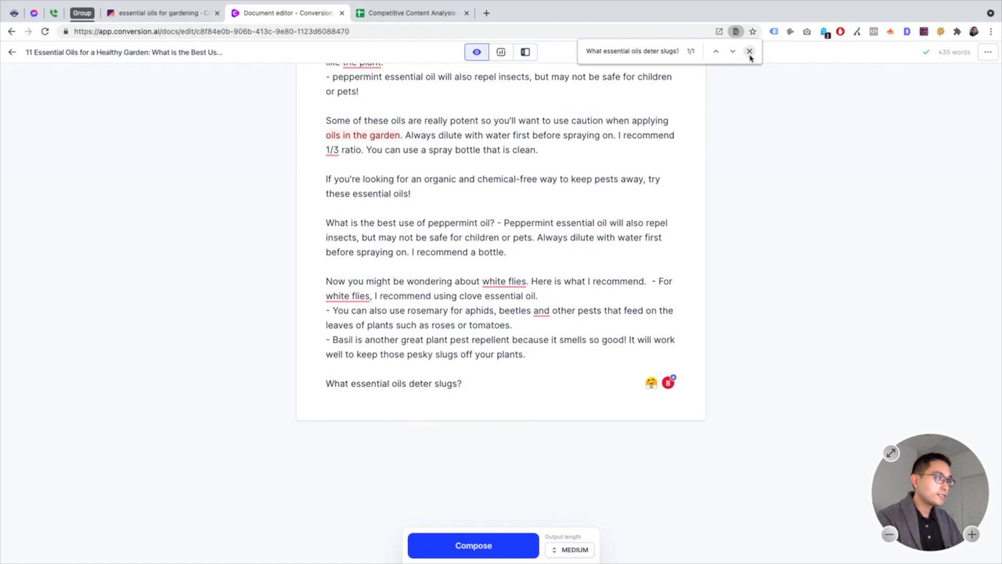
pyautogui.moveTo(627, 341); pyautogui.dragTo(597, 360)
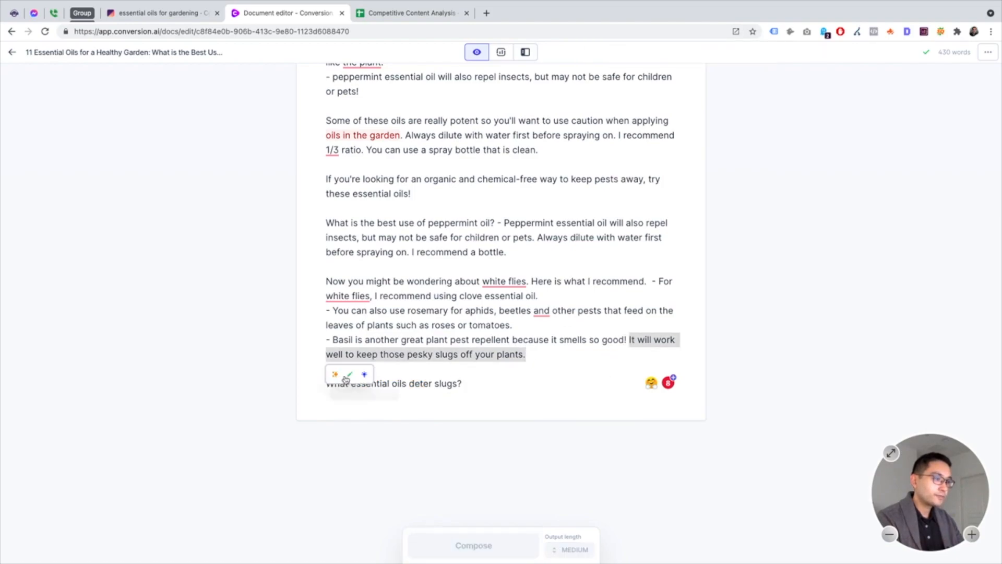
pyautogui.click(348, 376)
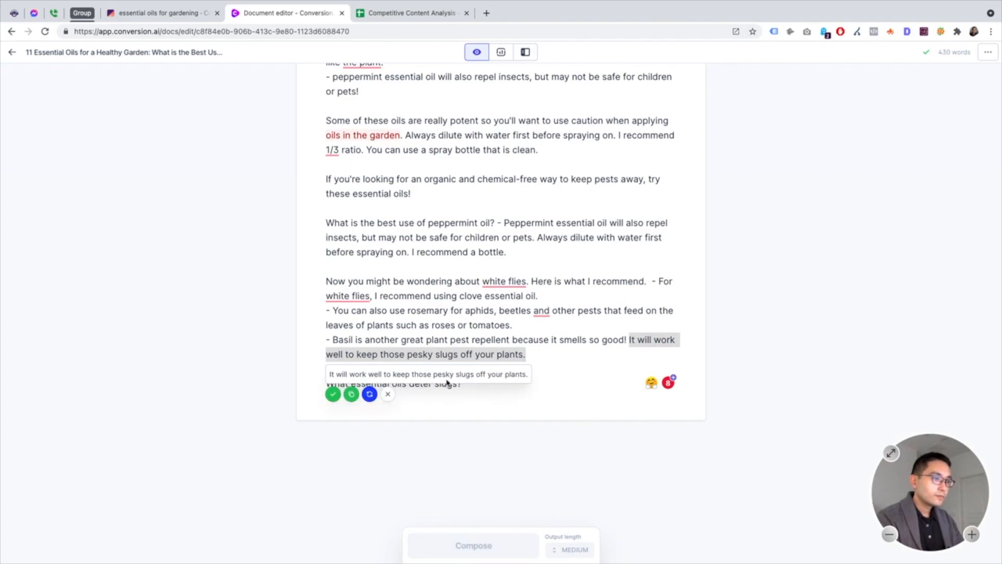
pyautogui.click(543, 352)
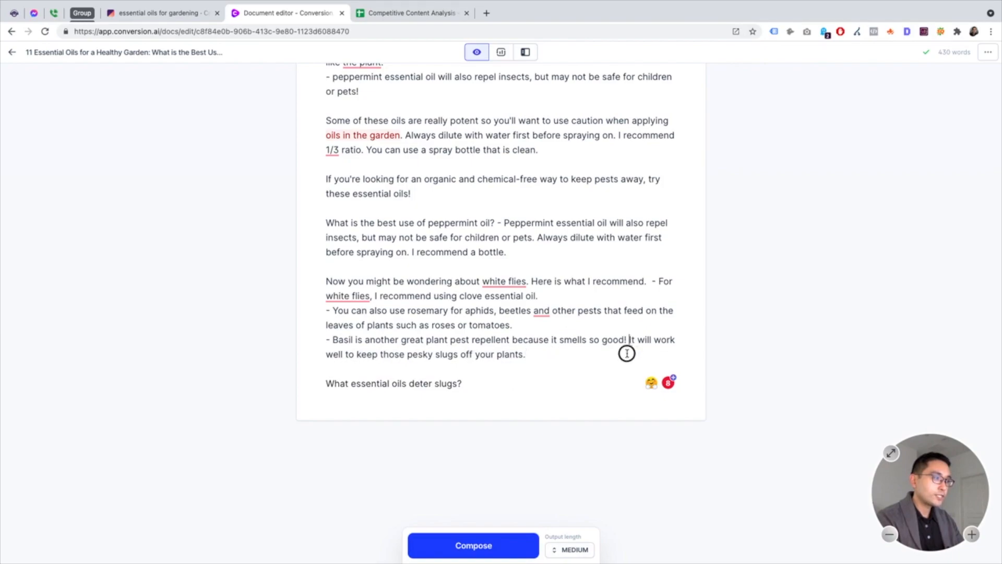
pyautogui.moveTo(628, 342); pyautogui.dragTo(546, 353)
pyautogui.click(585, 352)
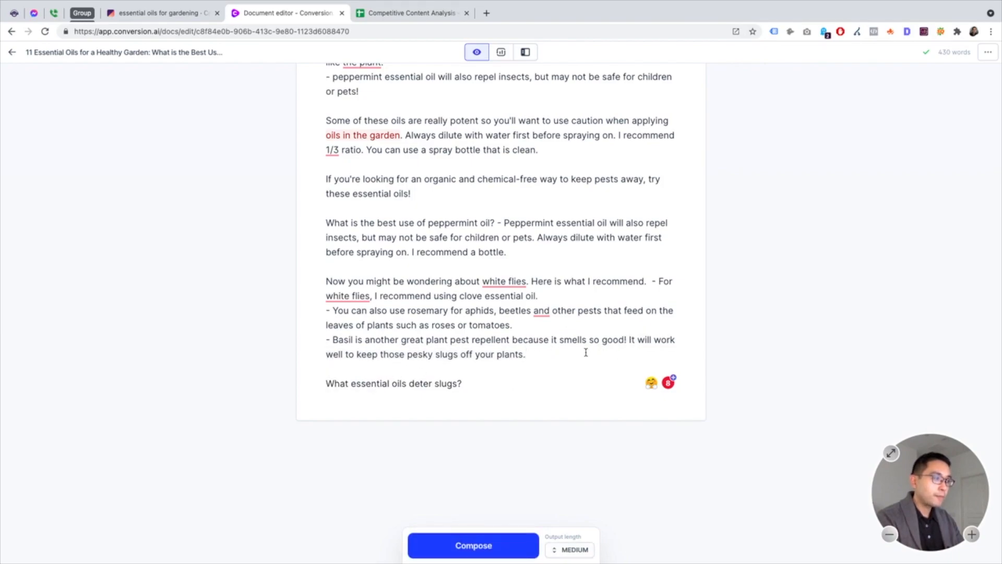
# Step: Return to the start of the draft and display the AI templates beside the document
pyautogui.scroll(5, 572, 351)
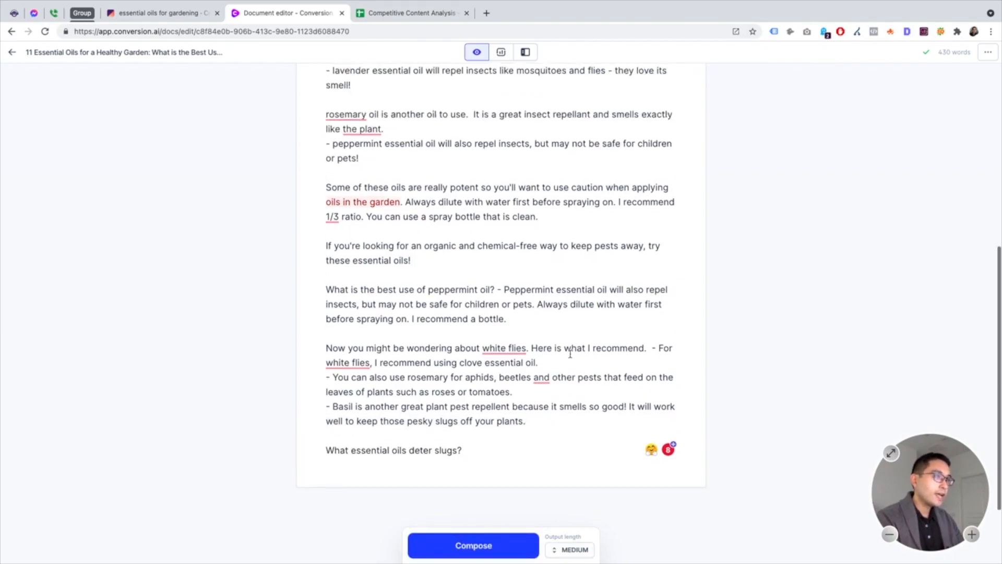
pyautogui.scroll(4, 570, 358)
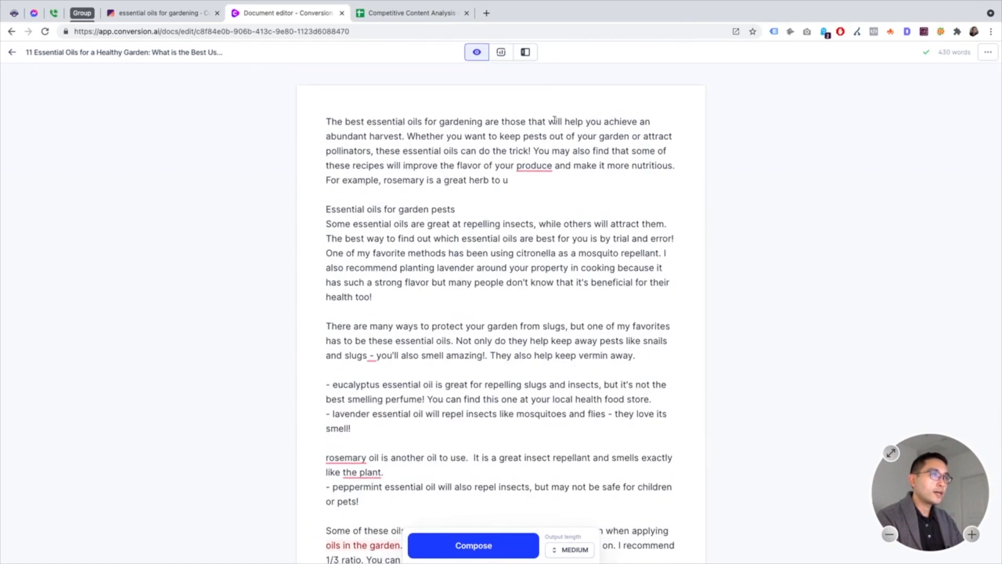
pyautogui.click(532, 57)
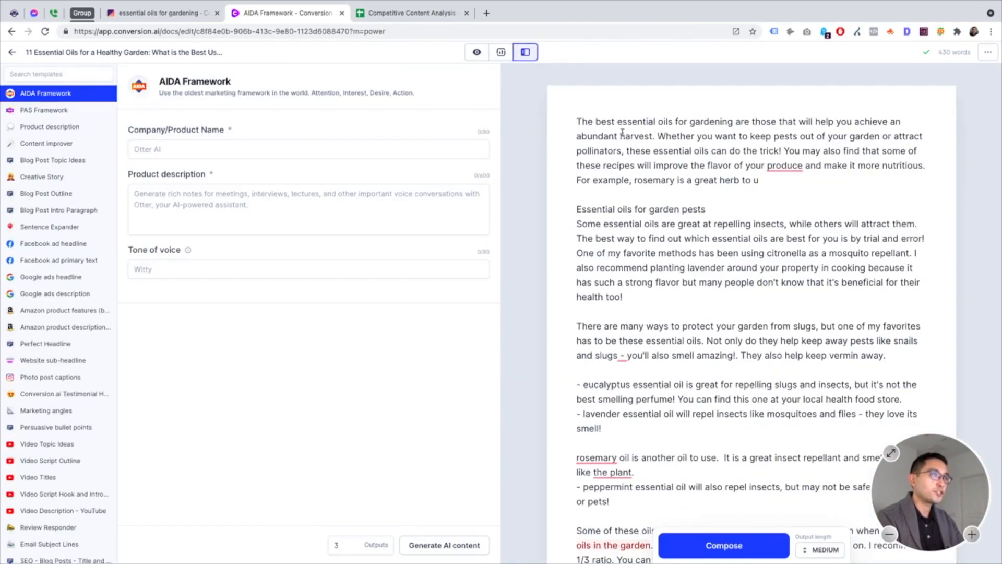